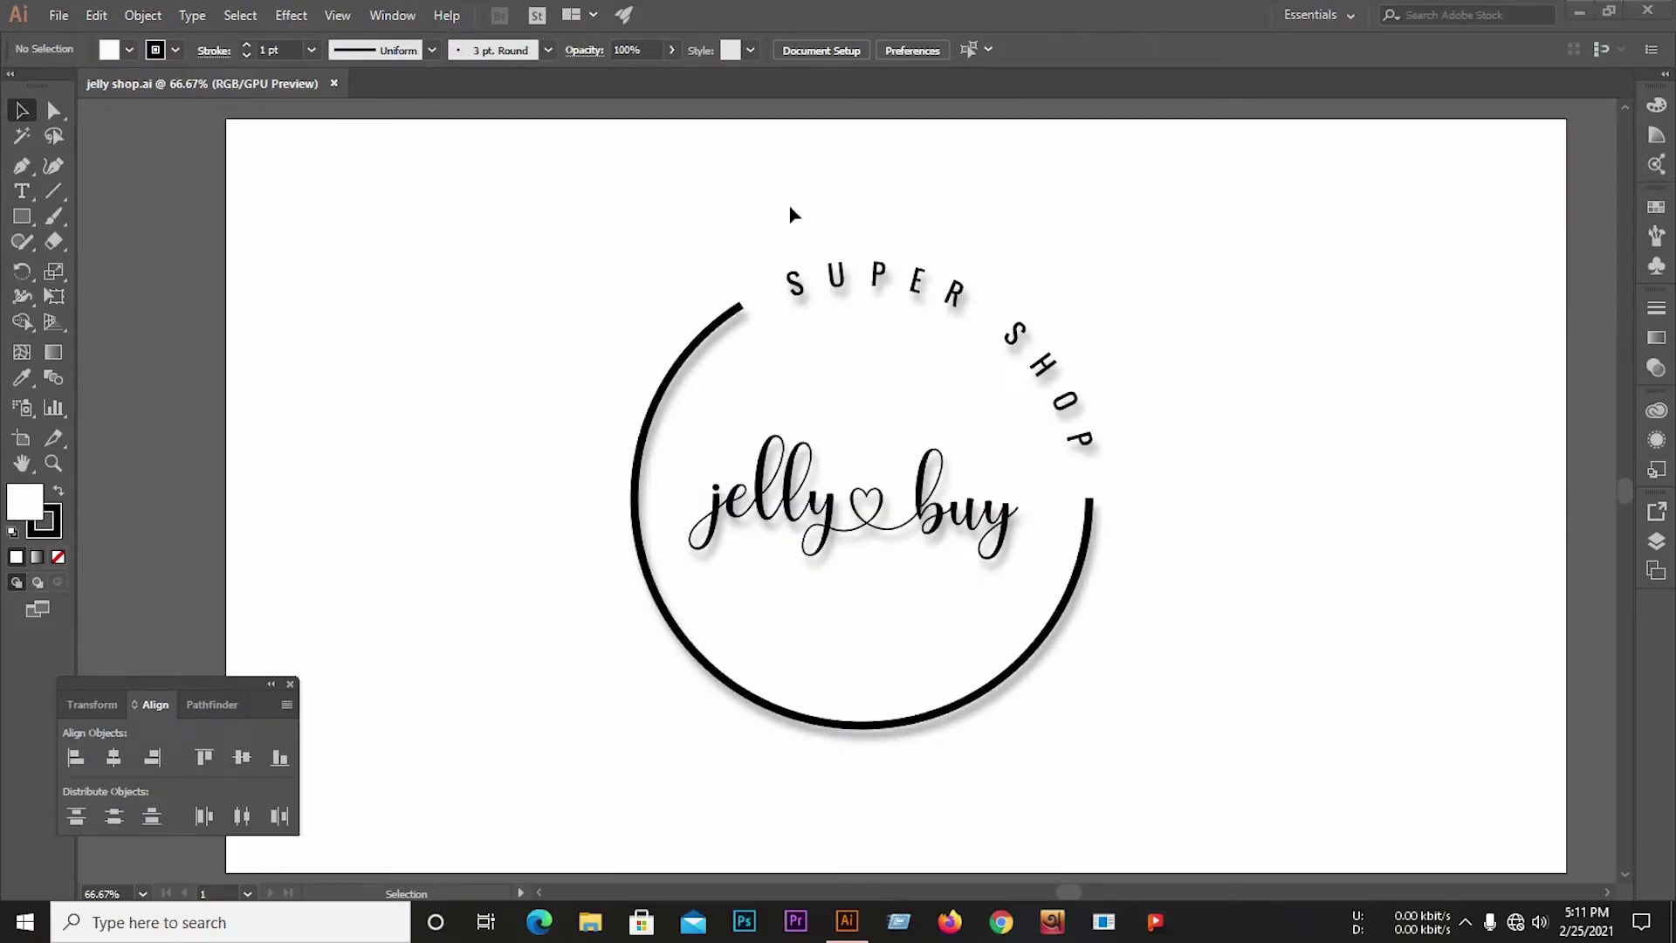
- Scale the circular jelly buy badge down and move it to the artboard's top-left corner
mouse_move(469, 262)
left_mouse_down()
mouse_move(1048, 708)
mouse_move(993, 627)
left_mouse_up()
left_click_drag(935, 542, 467, 307)
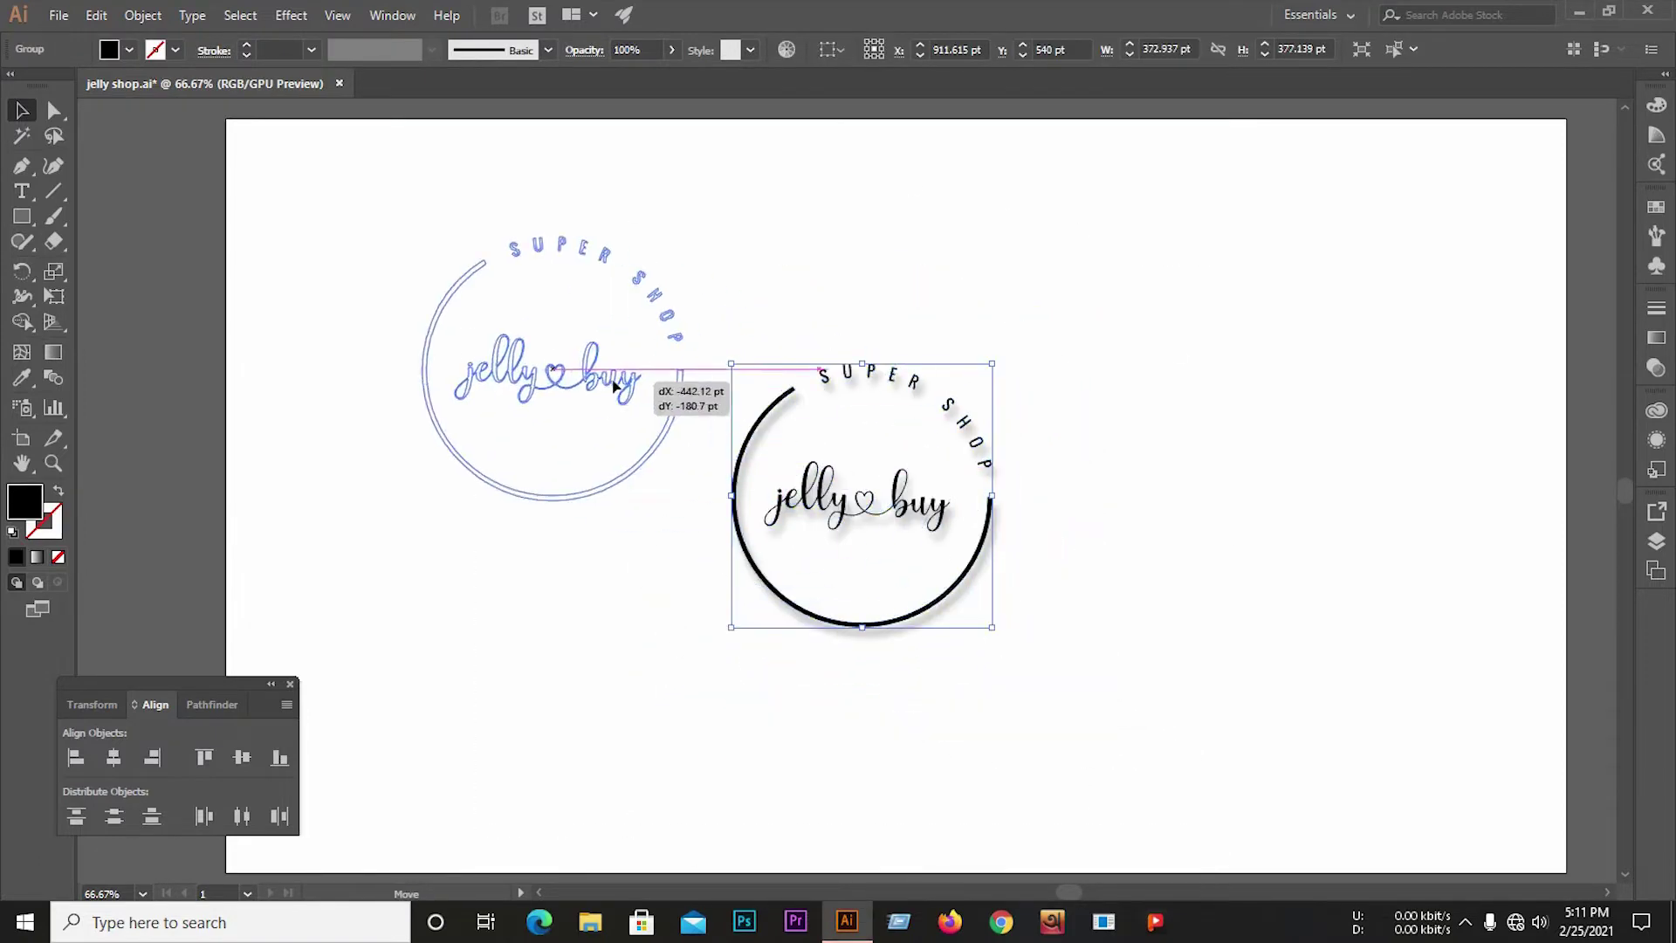
left_click(23, 192)
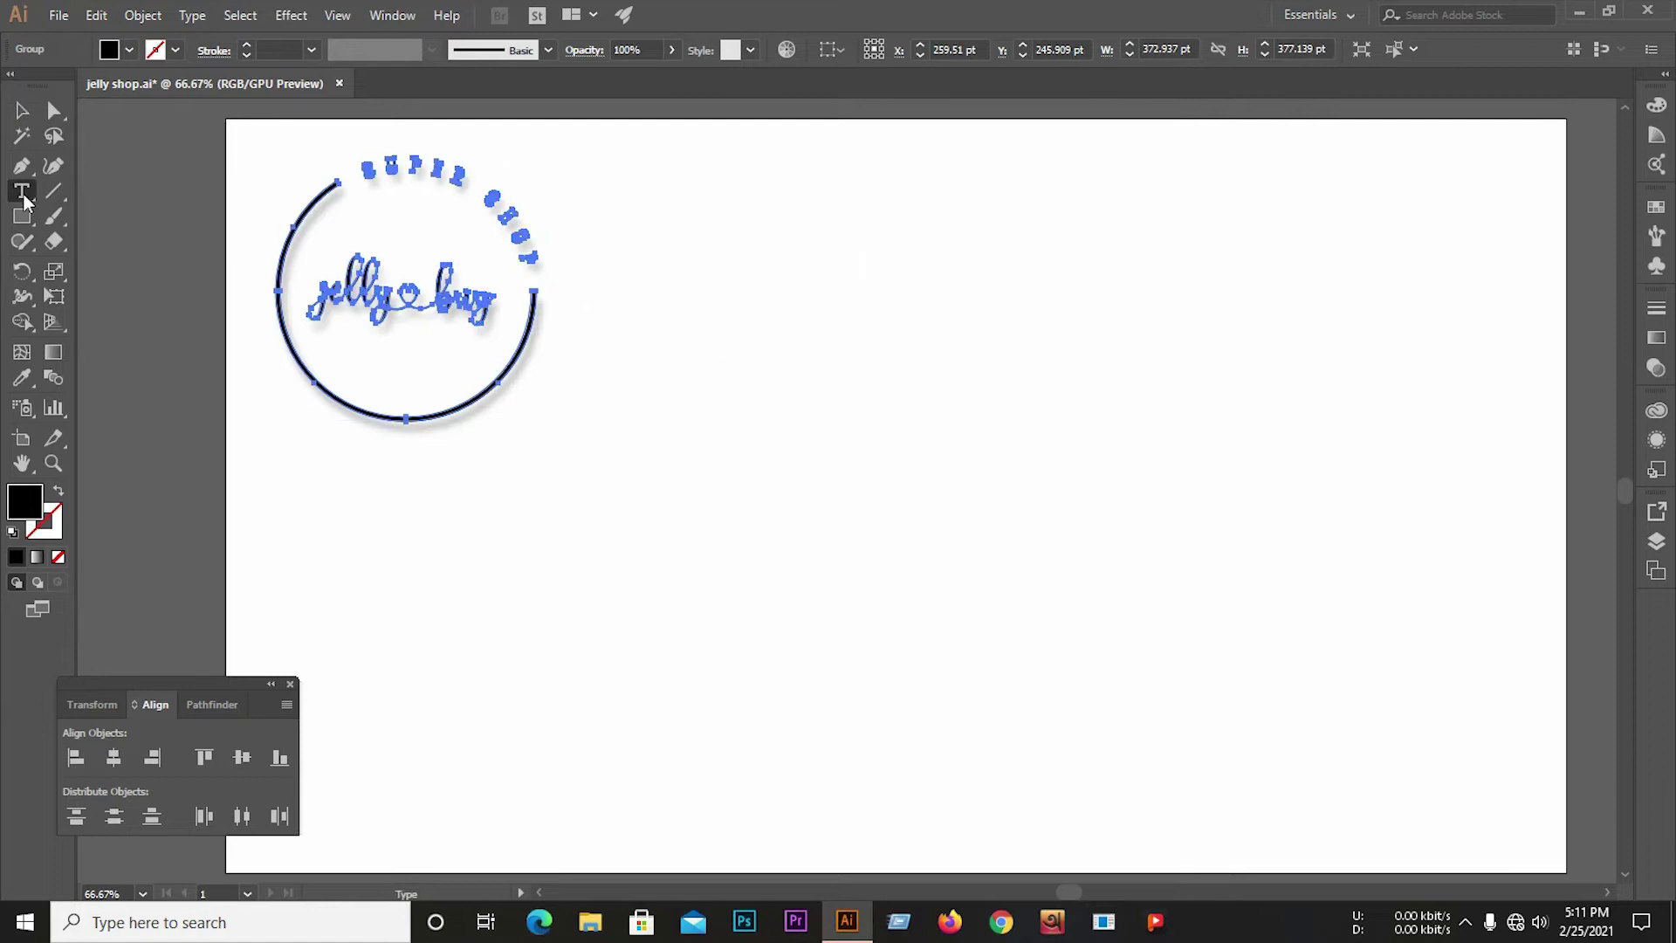
- Add a 72 pt 'jellyb' text line near the artboard centre and enlarge it
left_click(818, 564)
left_click(1005, 50)
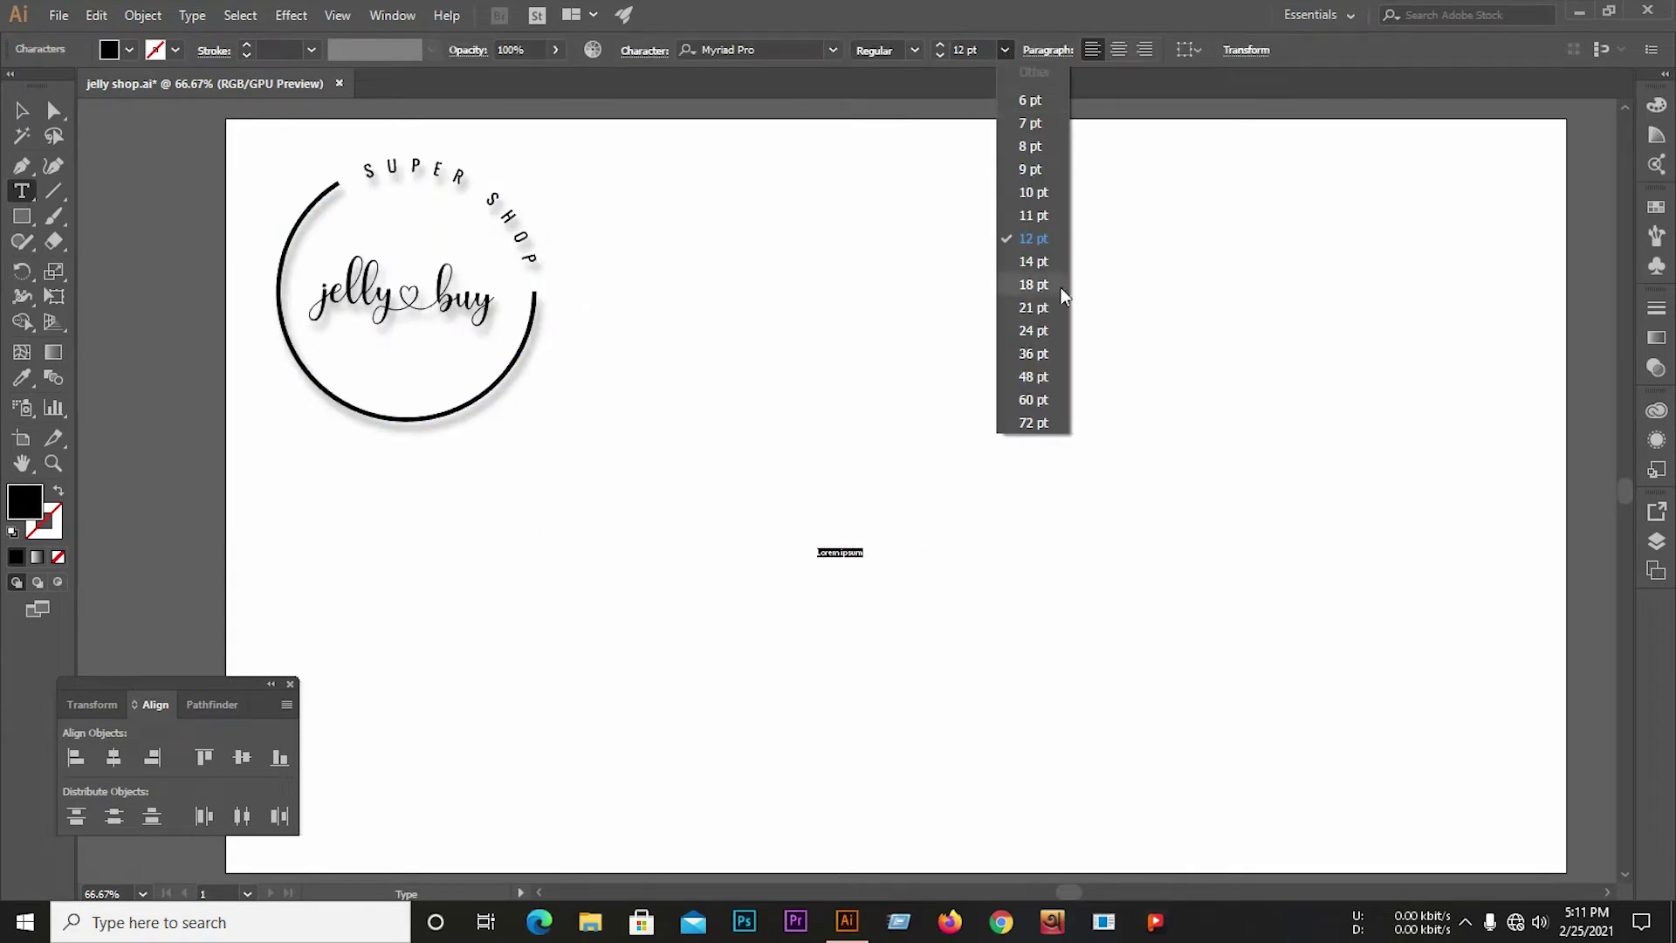
left_click(1052, 424)
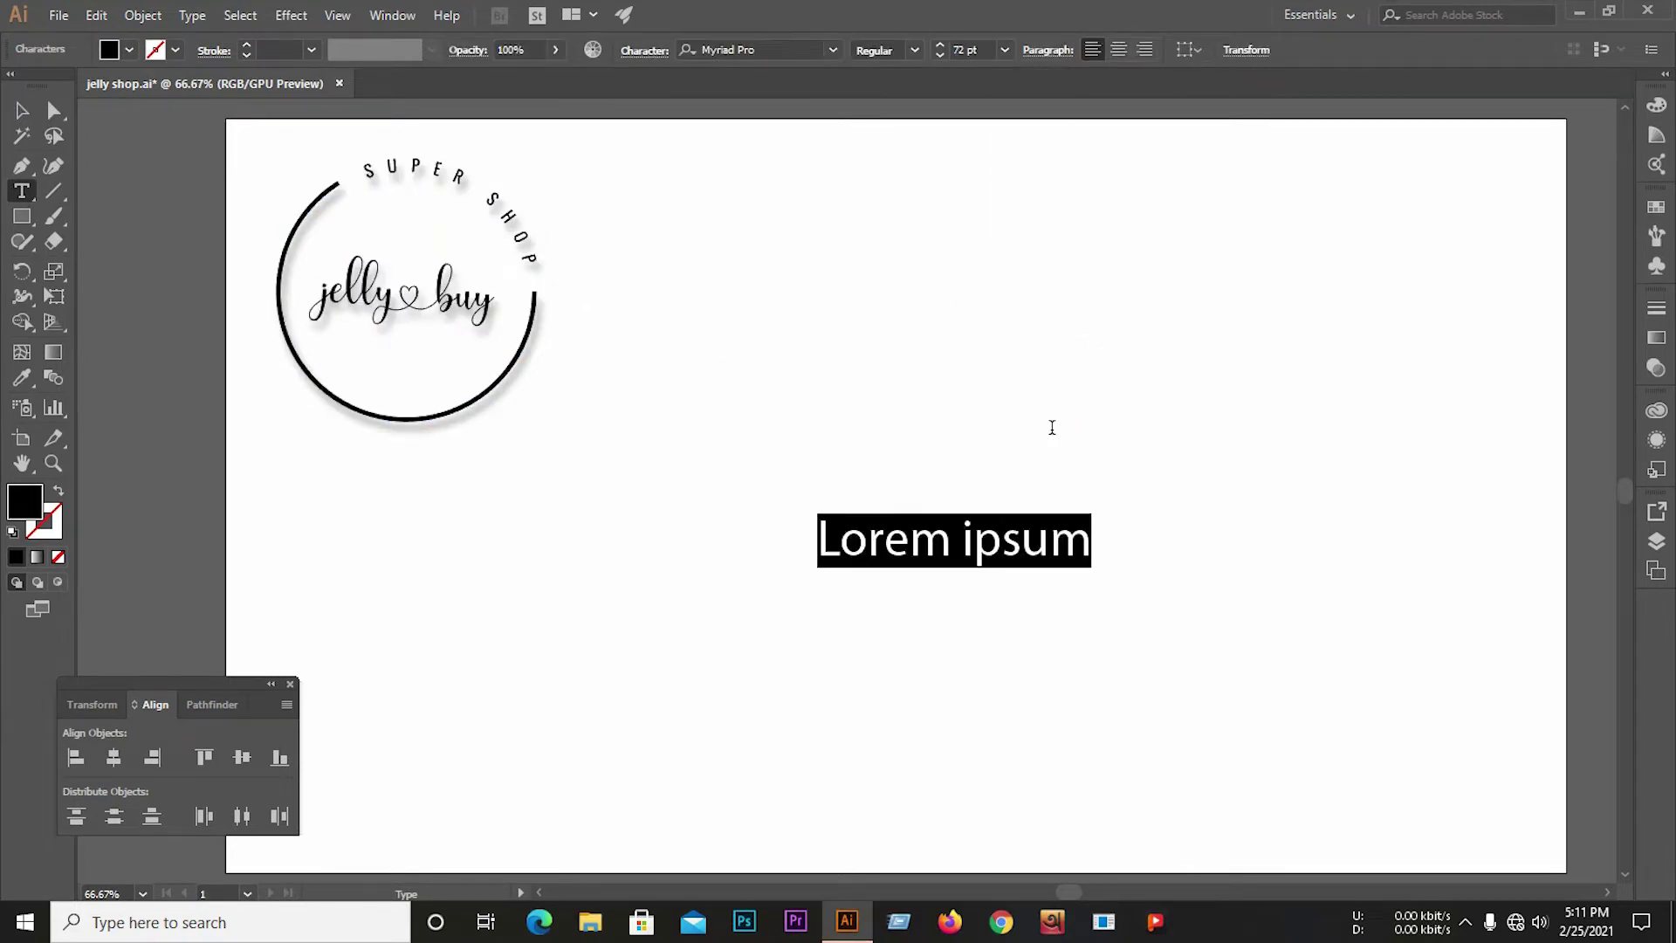
type("jelly")
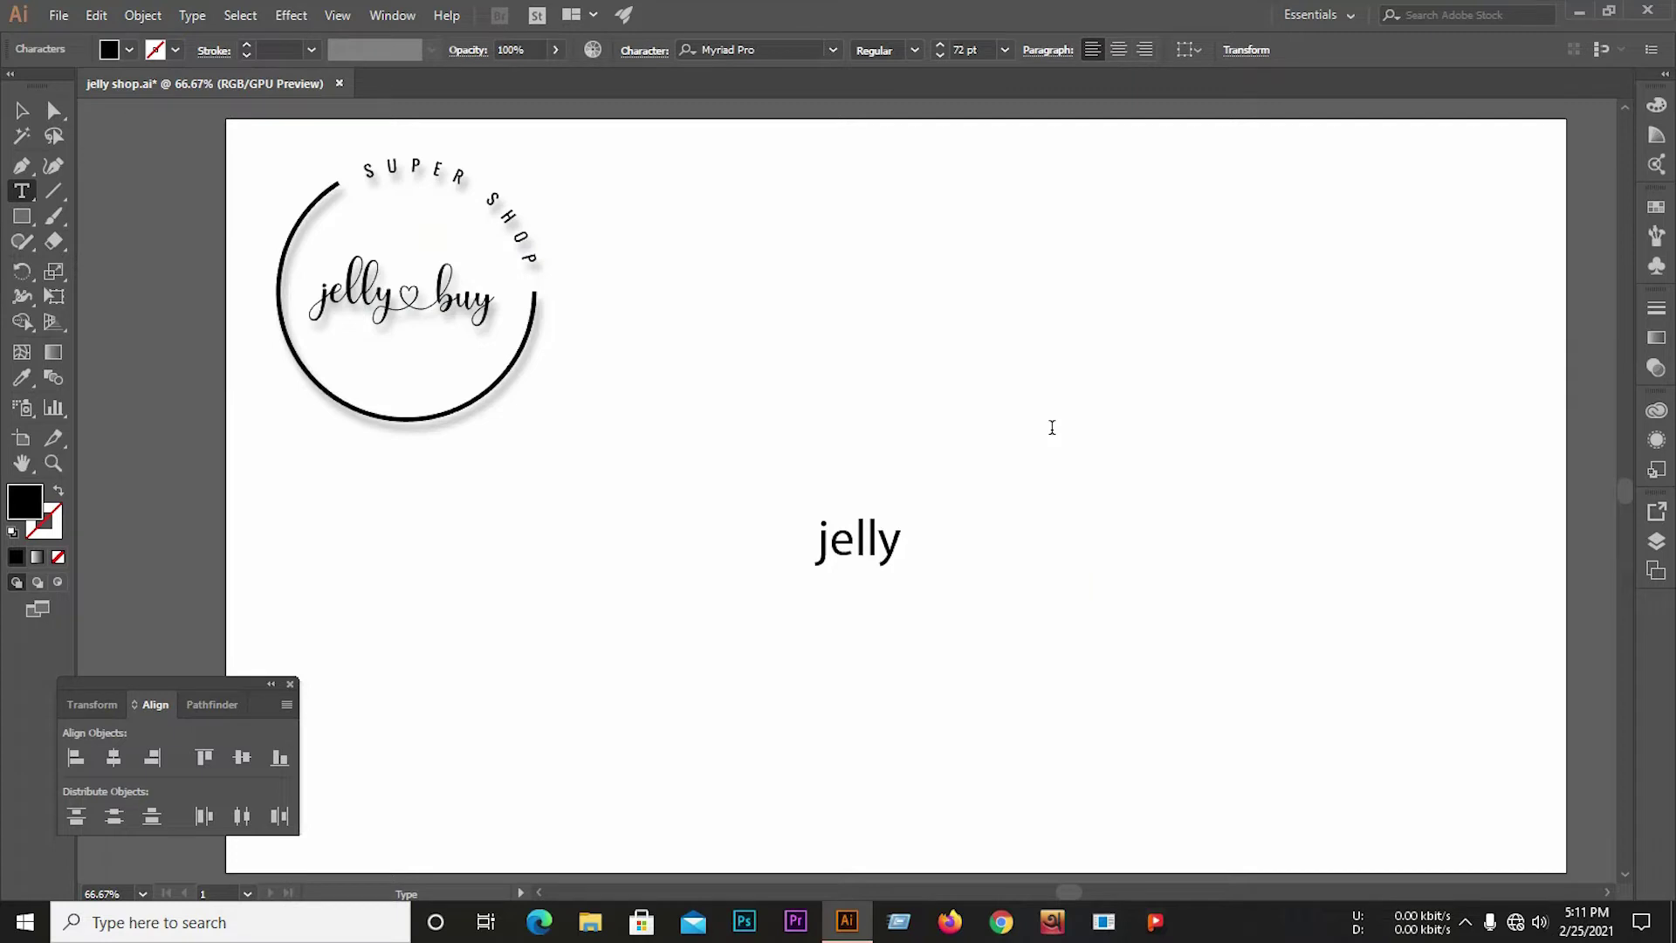
type("buy")
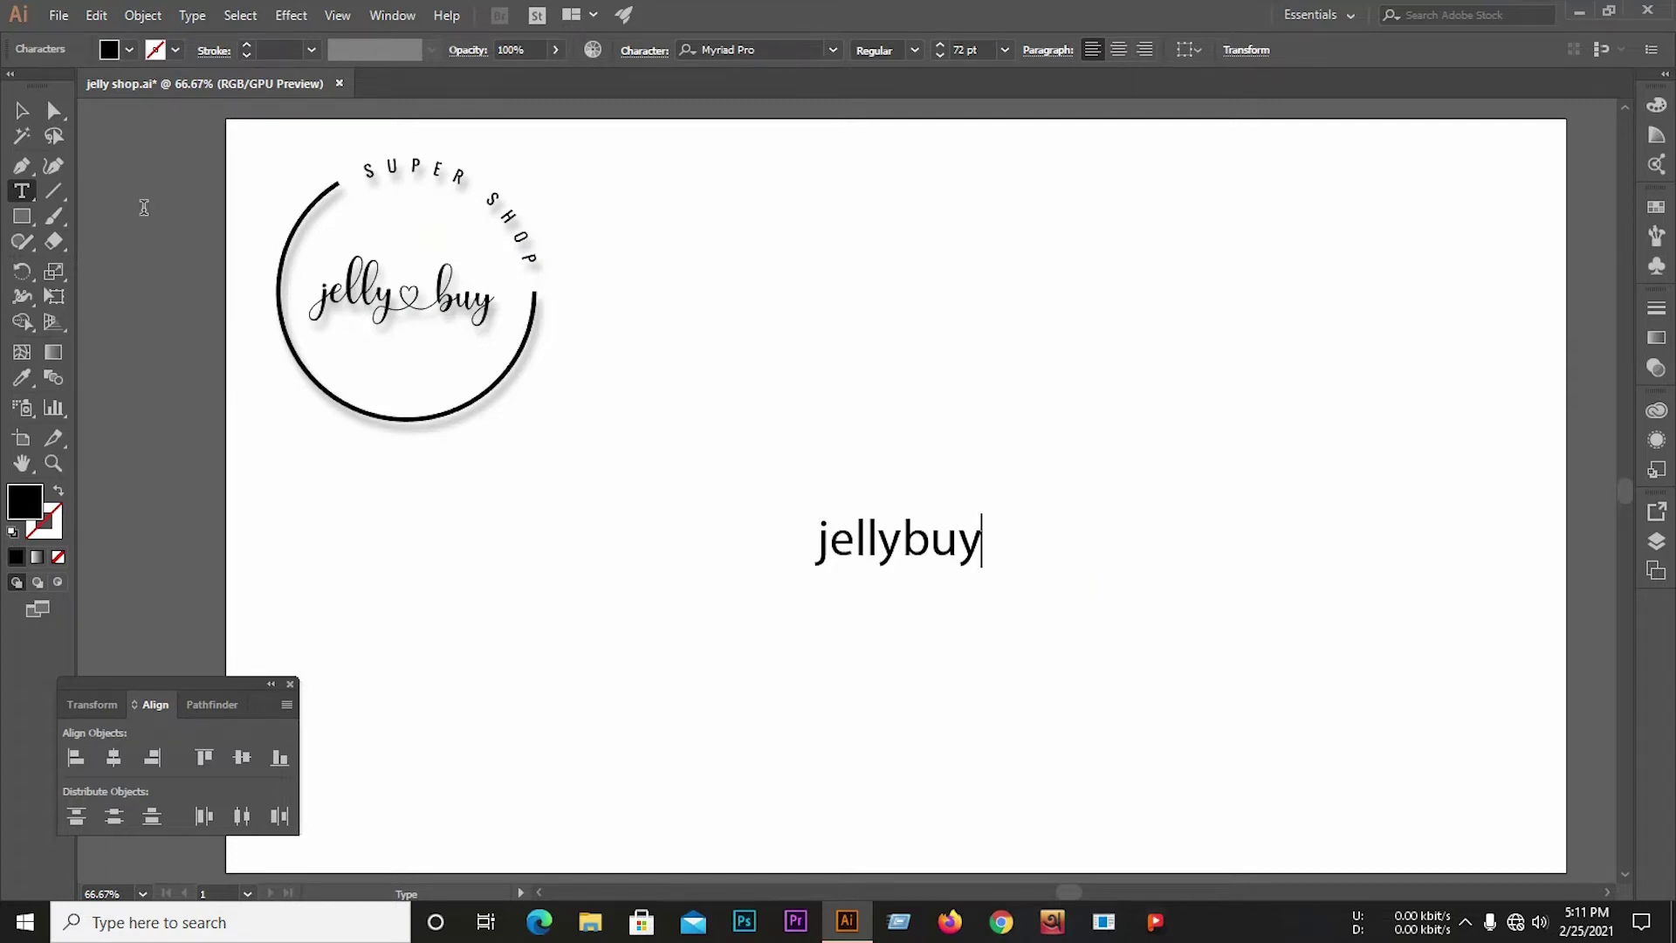
key("Escape")
left_click_drag(985, 570, 1116, 611)
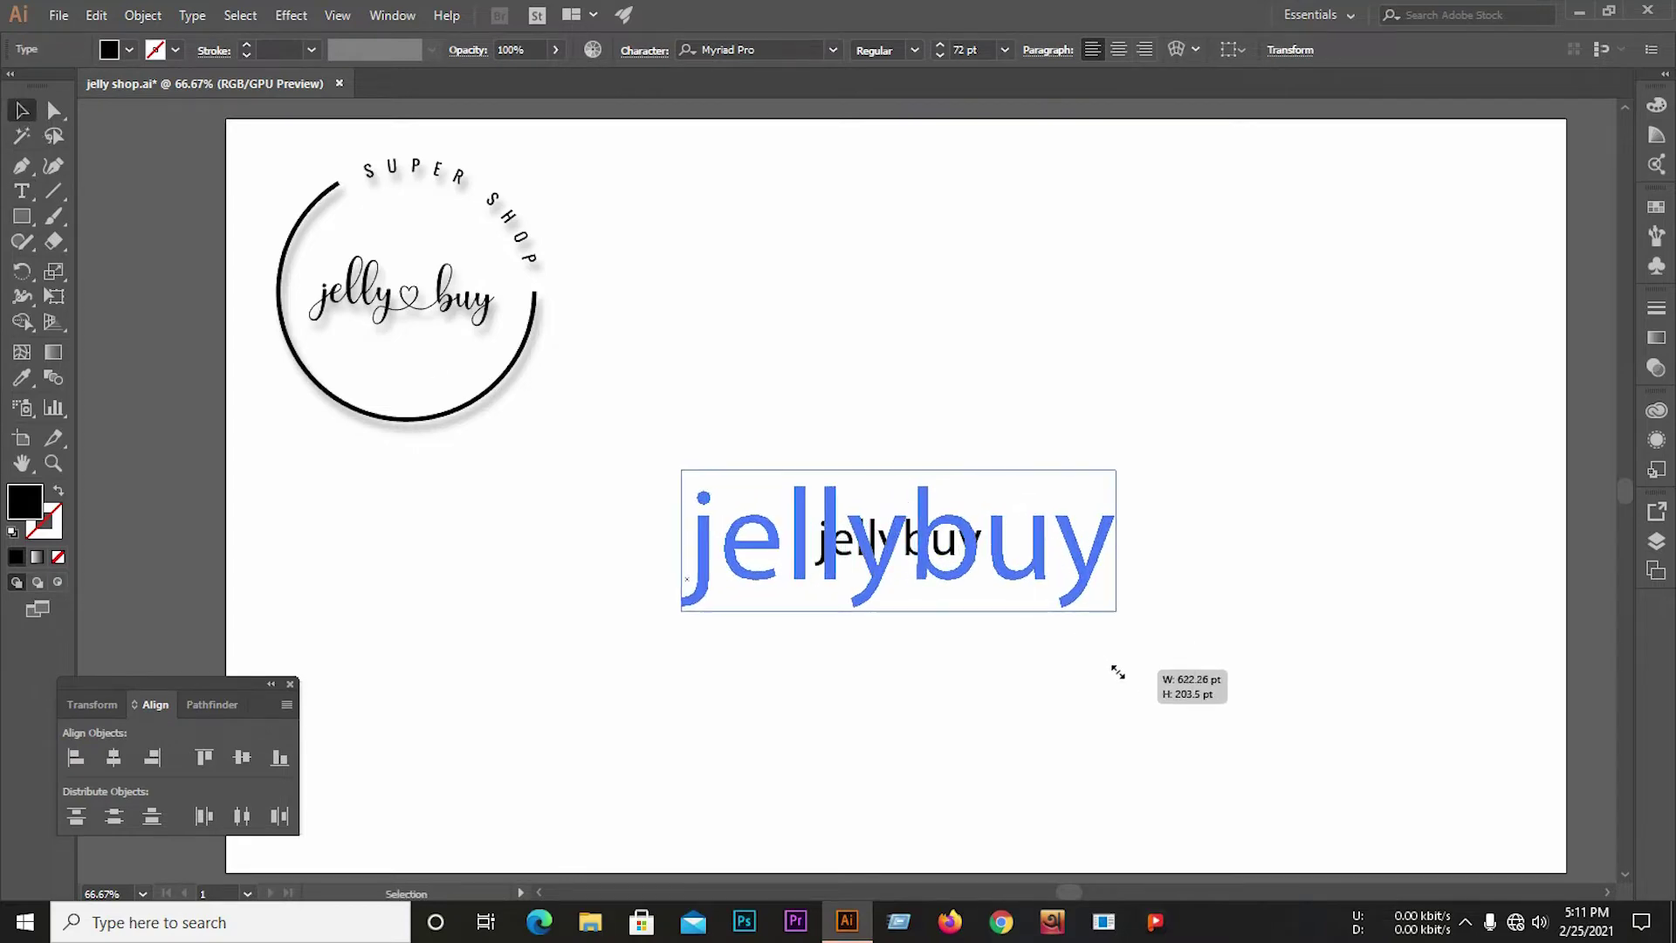
- Set the jellybuy text in the Smith Catrine script font
left_click(833, 50)
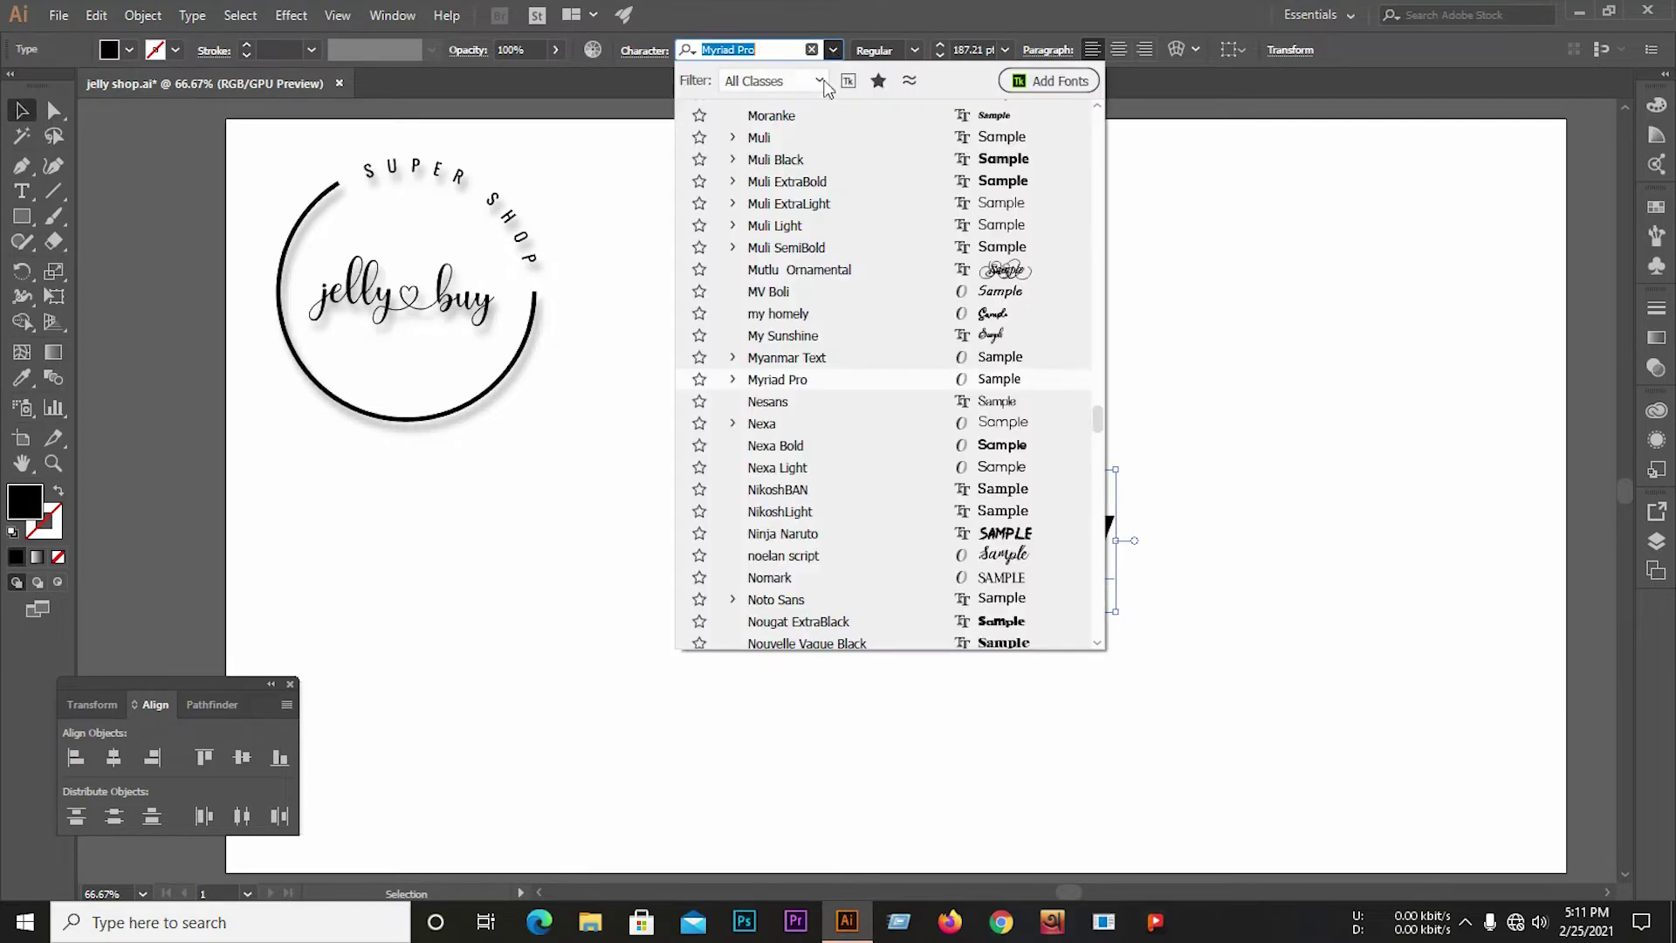
scroll(900, 249, "up", 10)
scroll(899, 249, "up", 10)
scroll(884, 233, "up", 10)
scroll(883, 232, "up", 5)
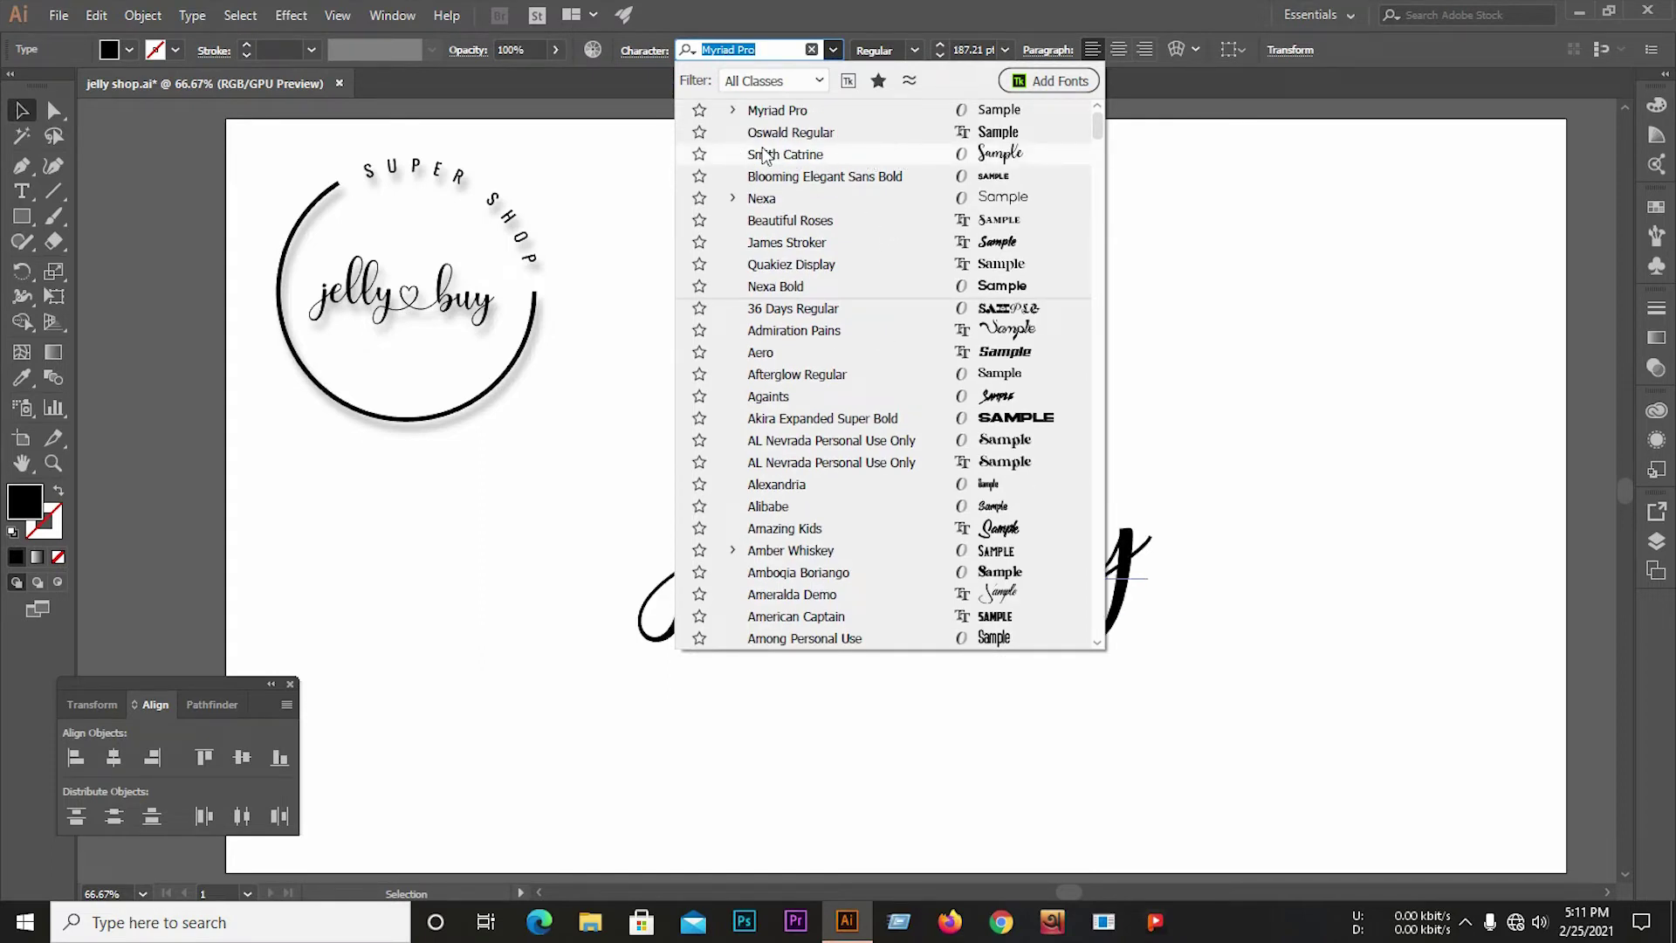
left_click(861, 154)
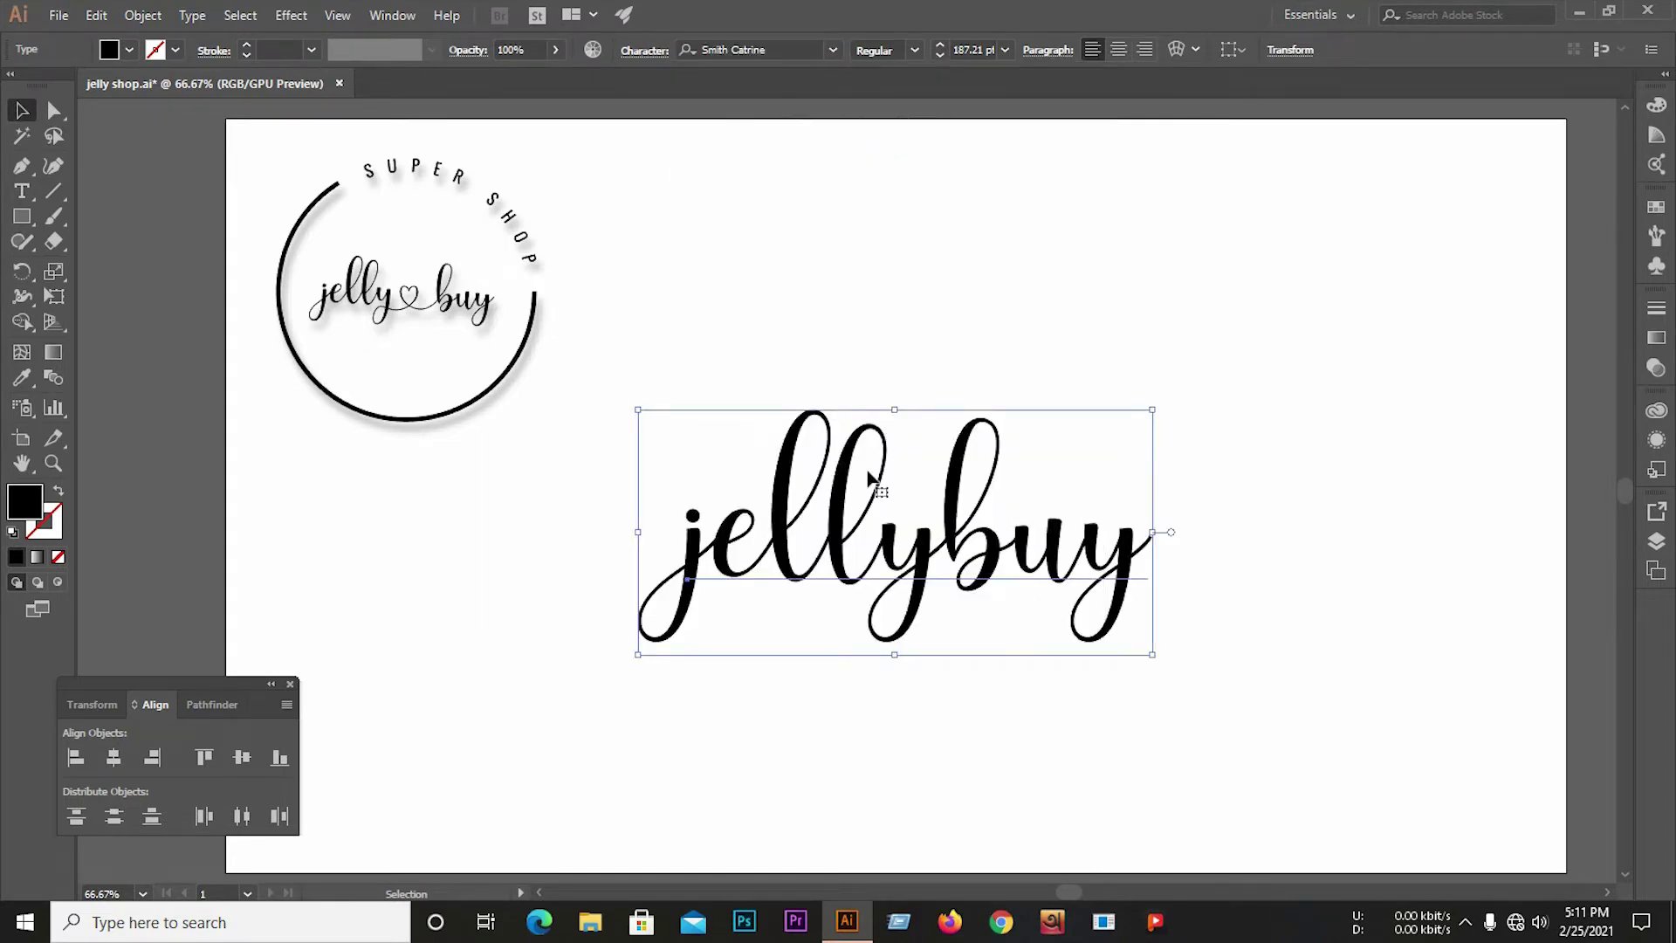
left_click(22, 191)
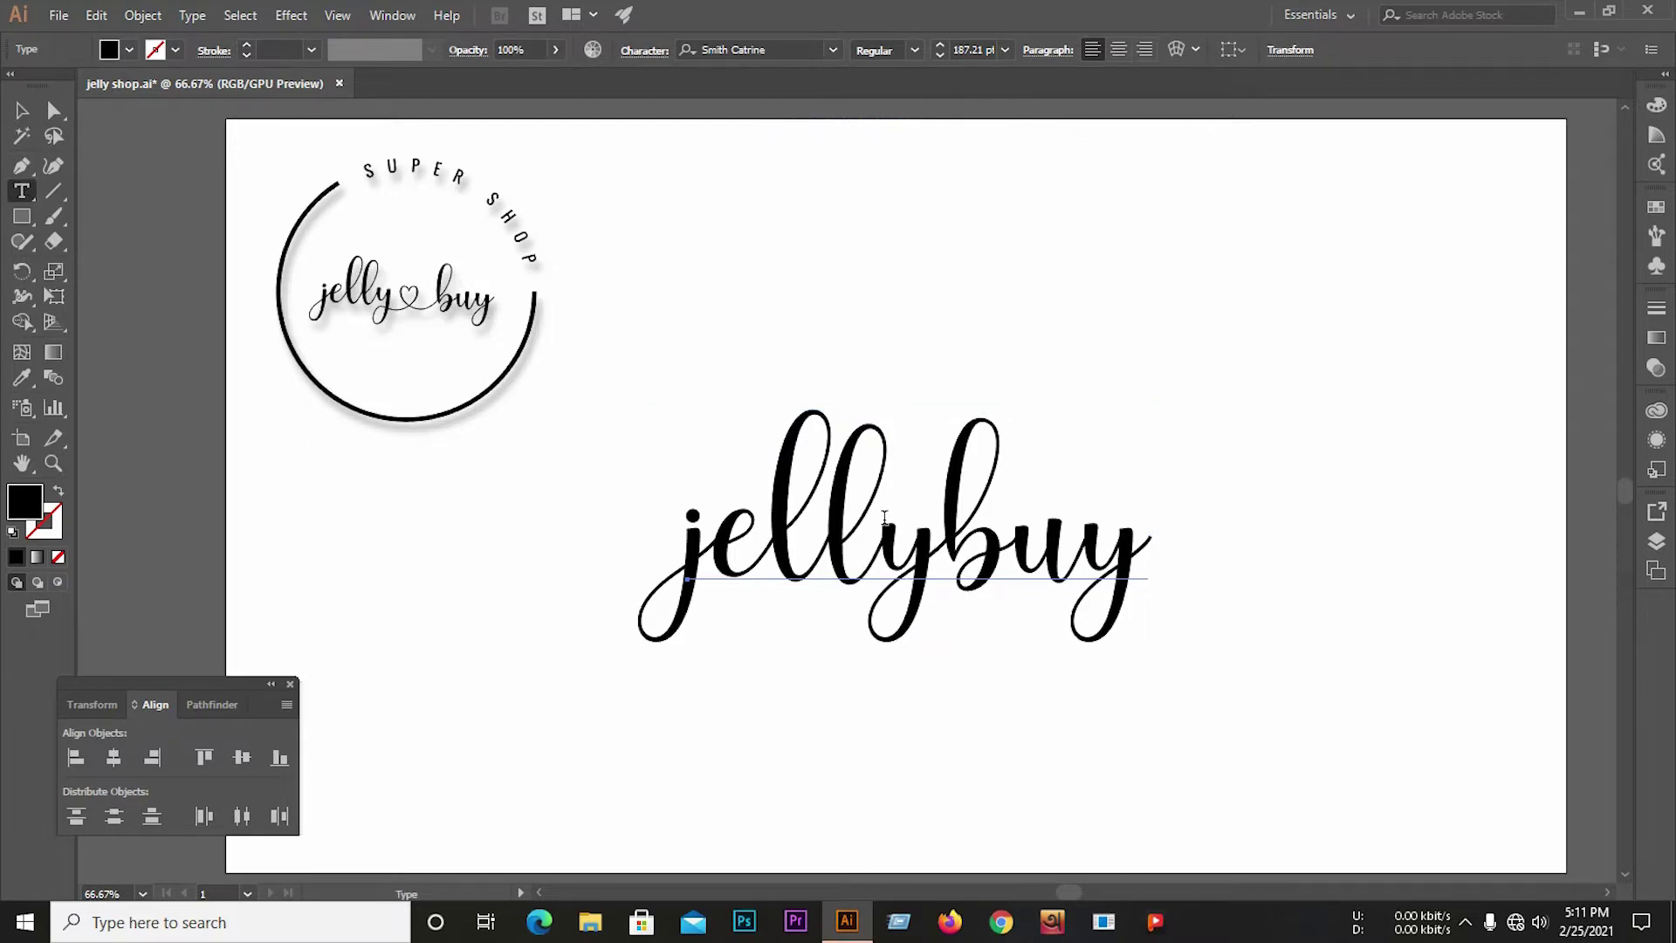
- Replace the y with the heart swash alternate and convert the text to outlines
left_click_drag(884, 517, 936, 524)
left_click(1023, 680)
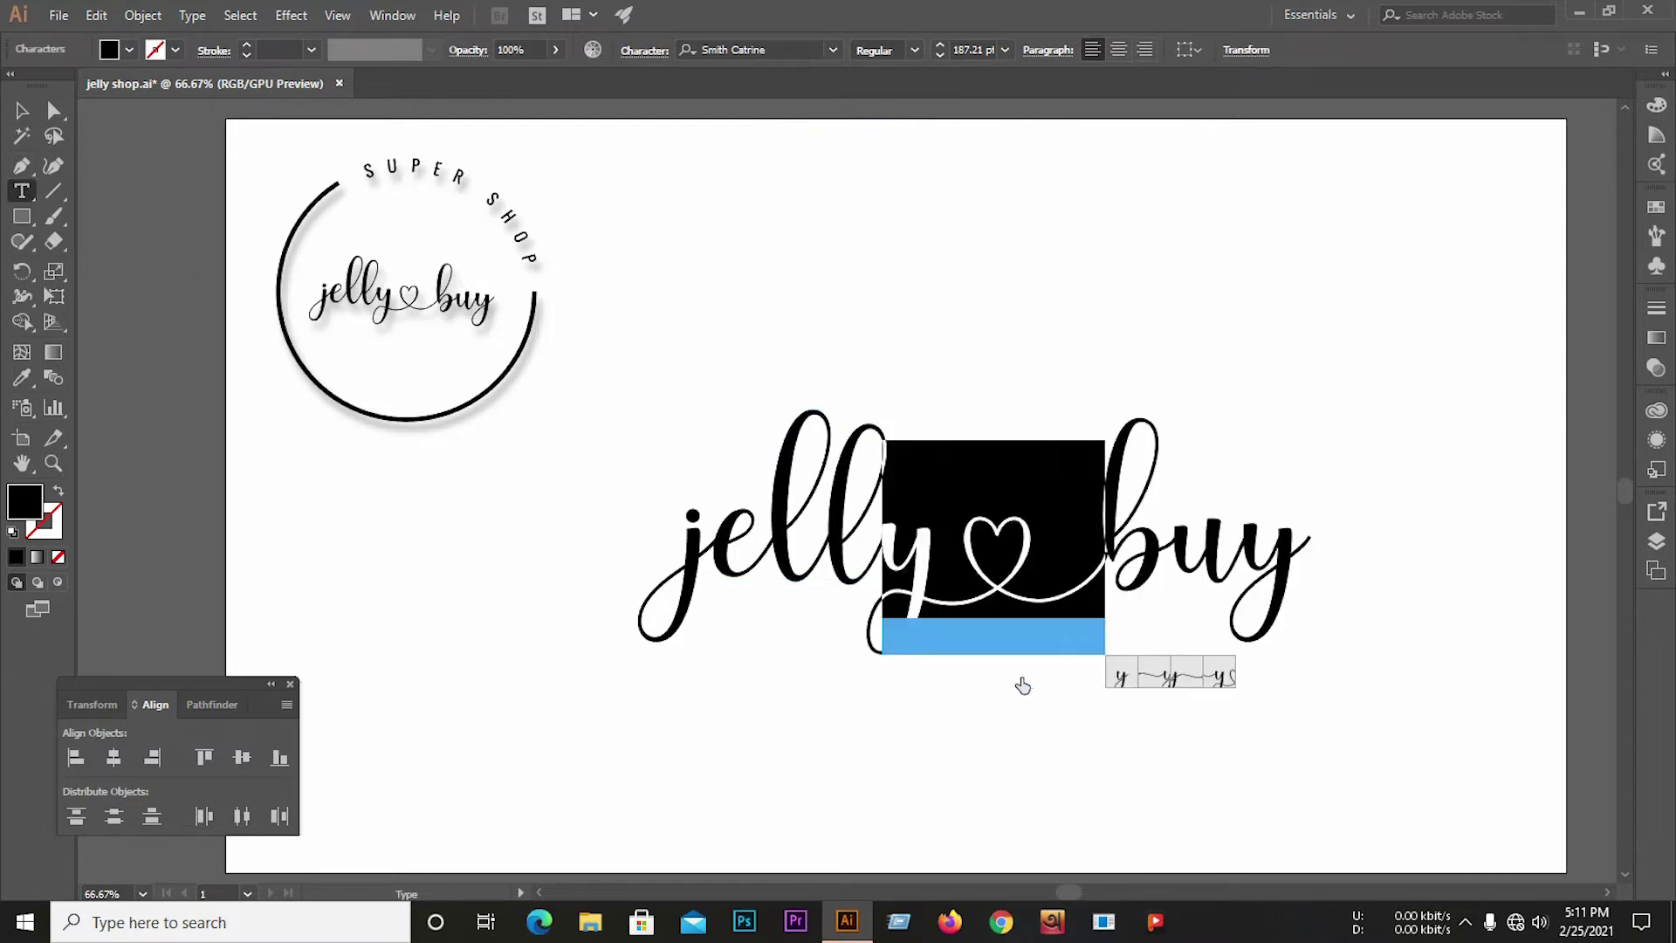
key("Escape")
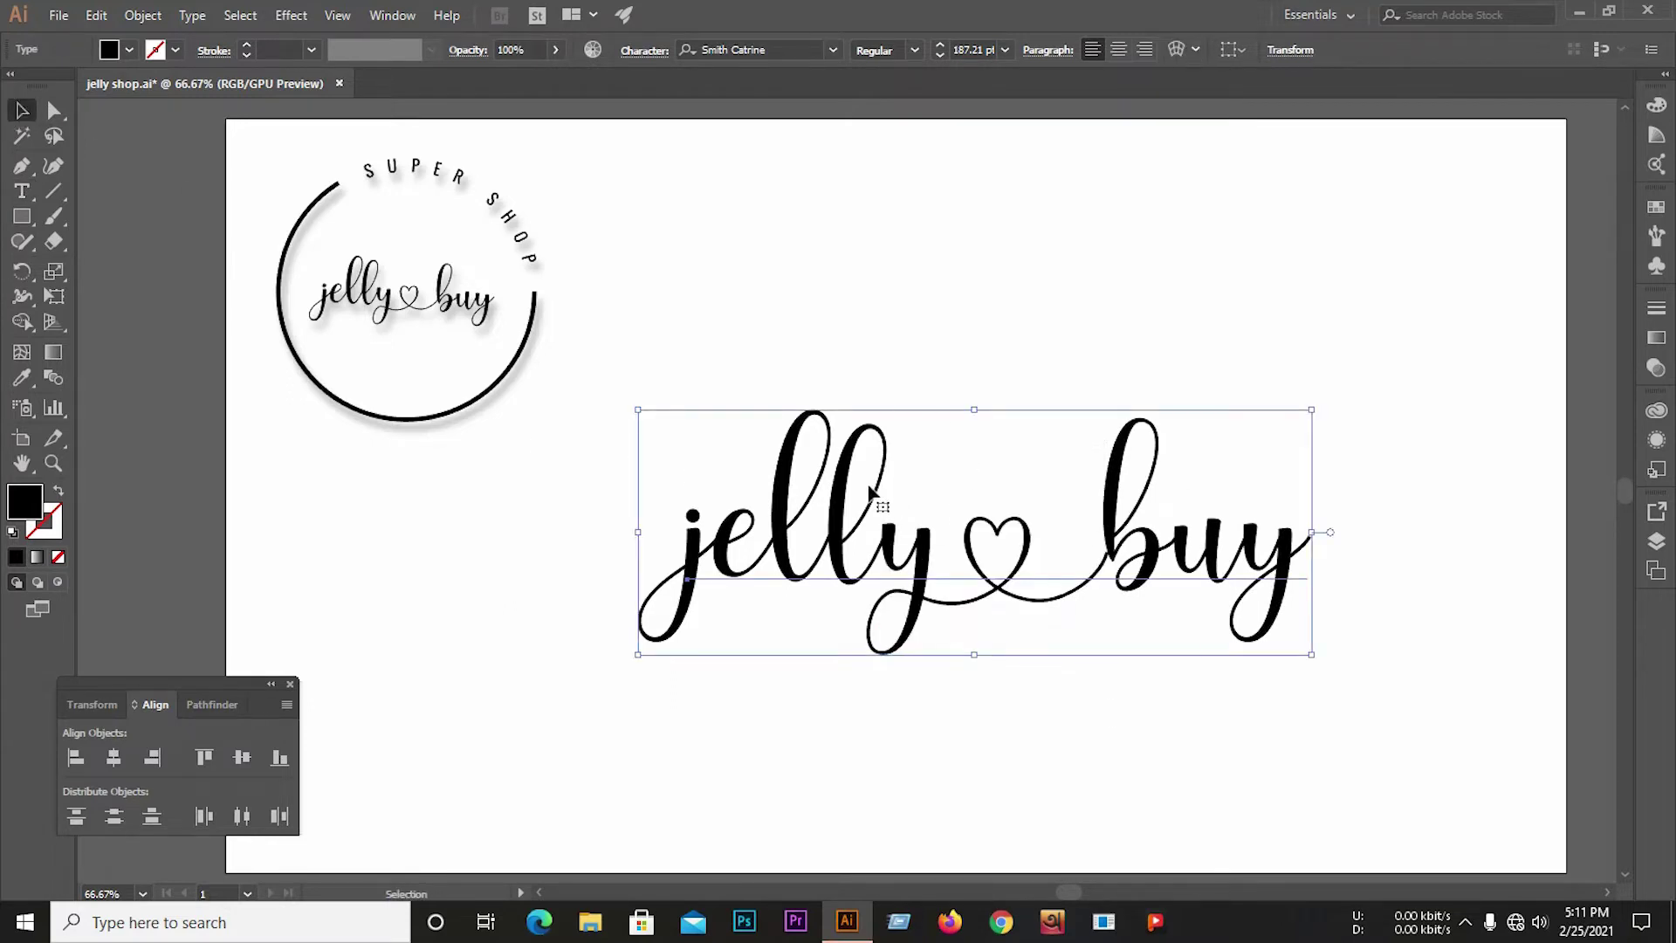
right_click(870, 493)
left_click(917, 625)
- Ungroup the outlined letters and move 'buy' to meet the heart swash
right_click(931, 605)
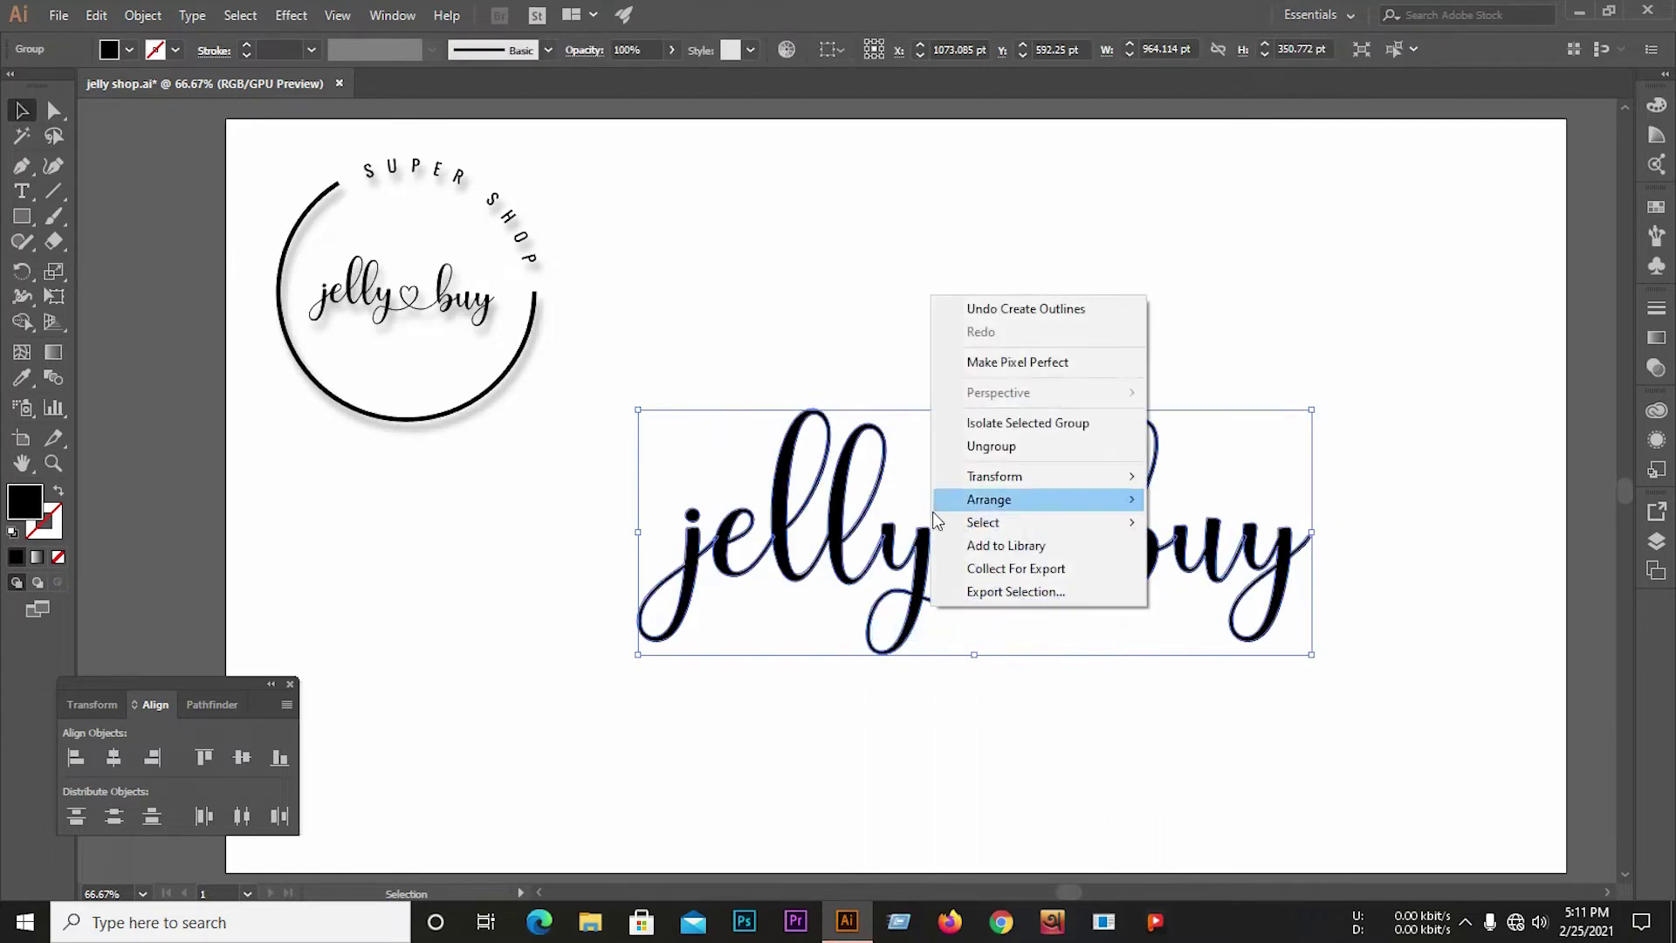
left_click(996, 446)
left_click(1083, 456)
left_click_drag(1080, 459, 1296, 541)
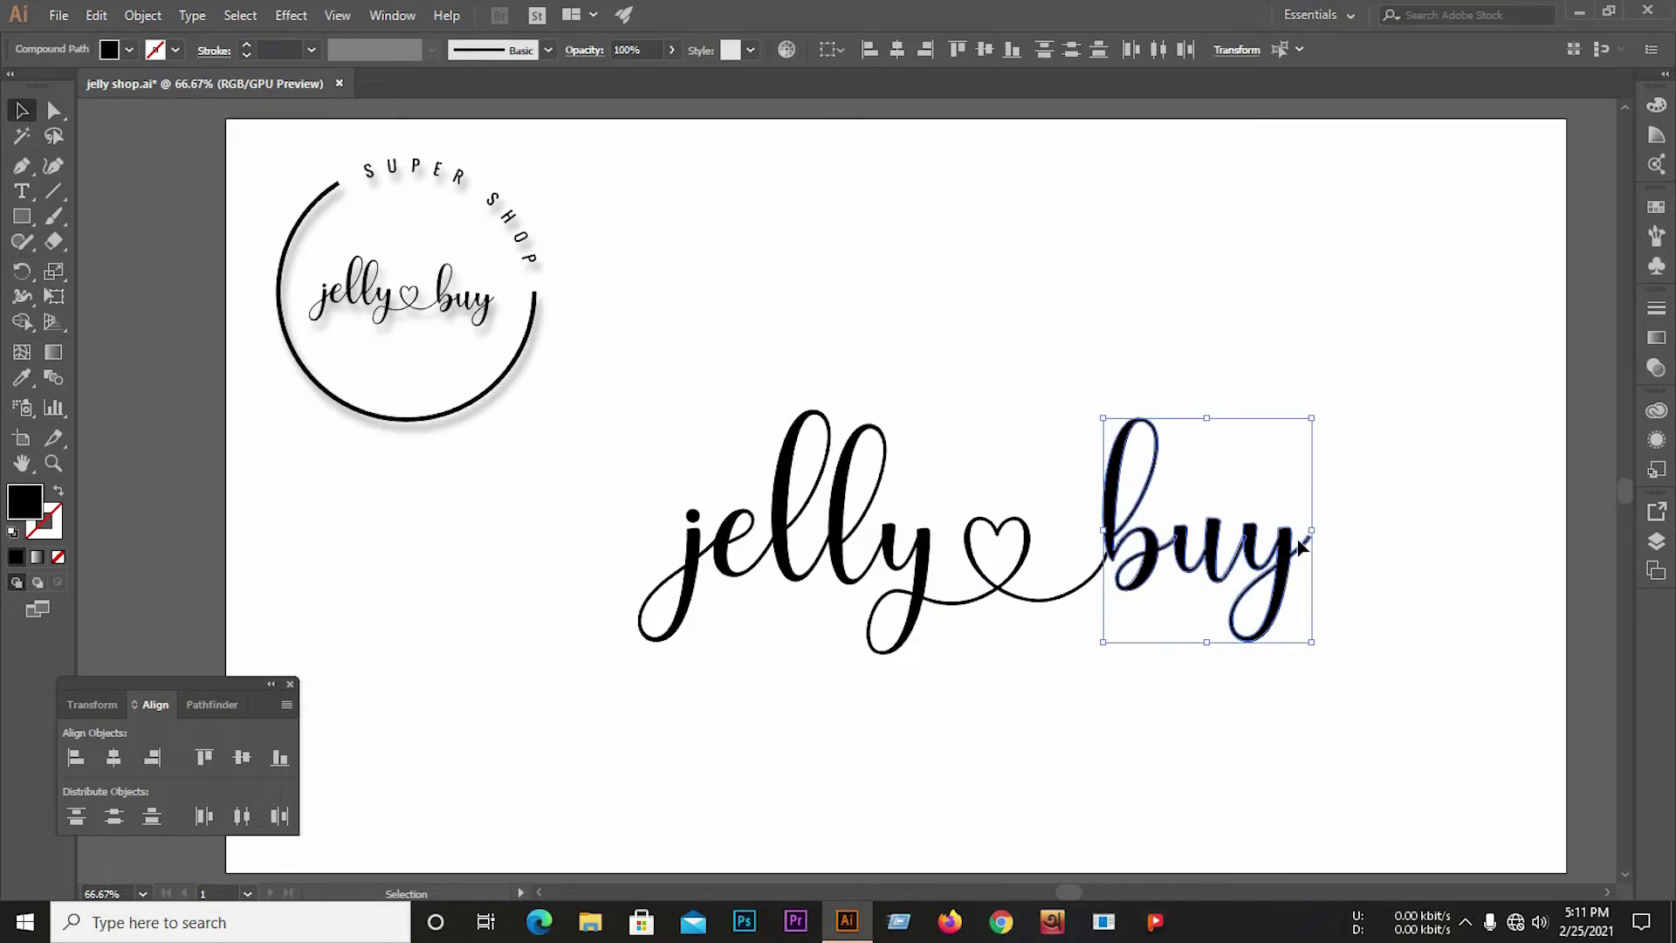
scroll(1163, 583, "up", 3)
left_click_drag(908, 437, 889, 497)
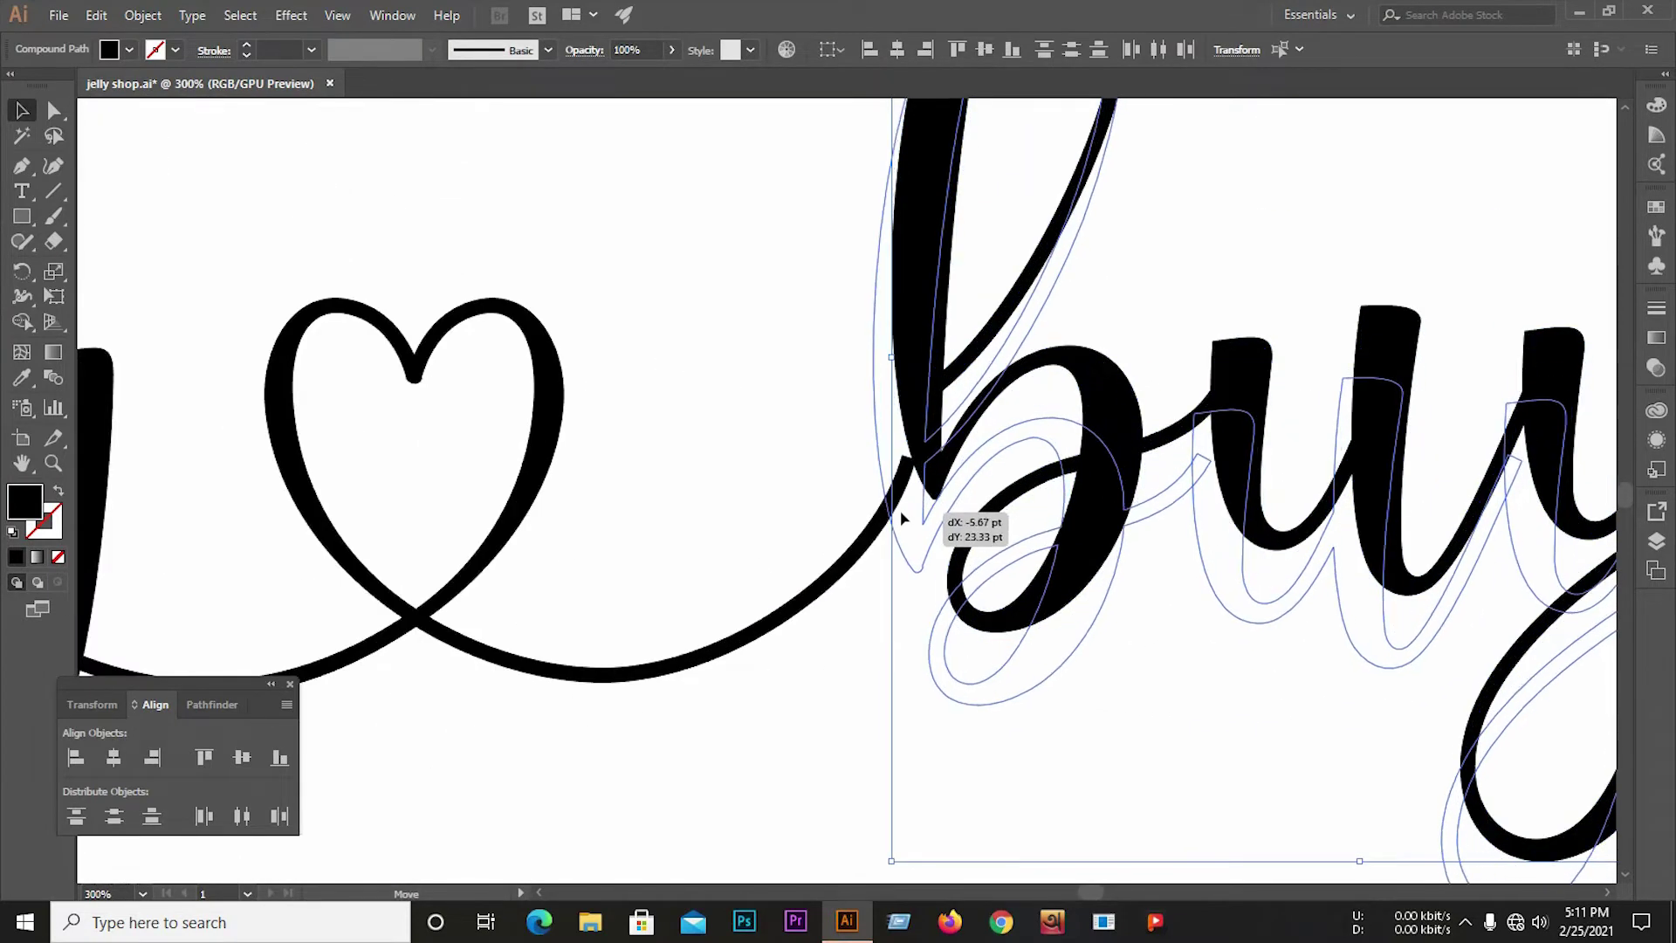
- Group all the jelly ♥ buy lettering pieces and nudge the group slightly up
key("ctrl+0")
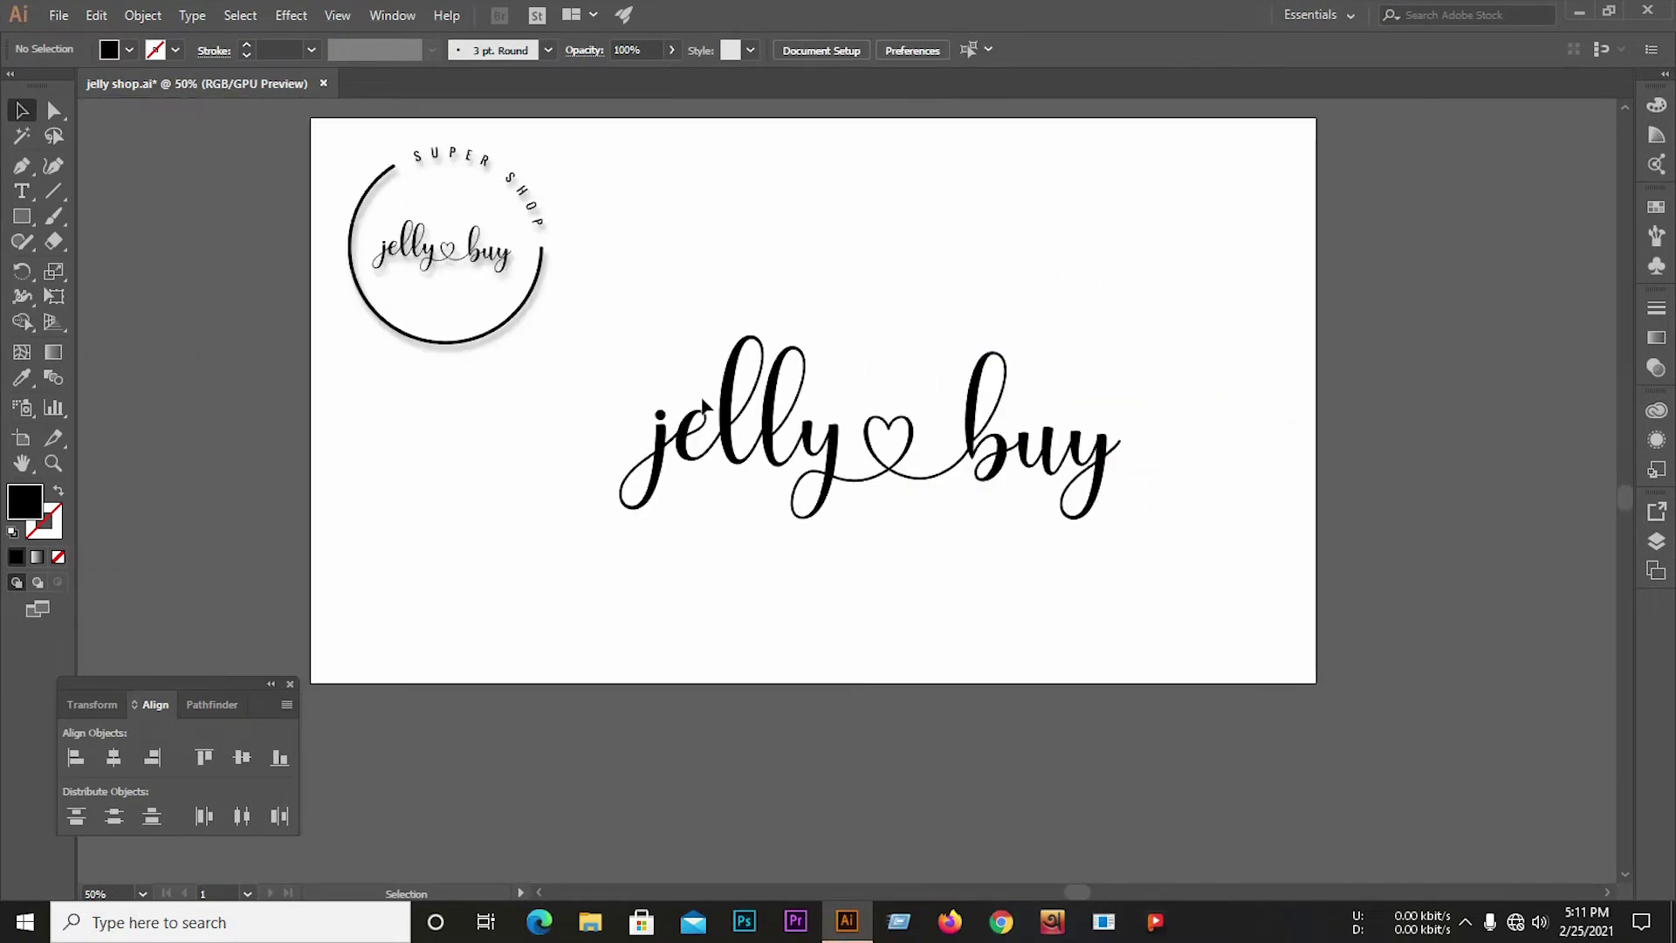
left_click_drag(616, 331, 1209, 525)
left_click(233, 703)
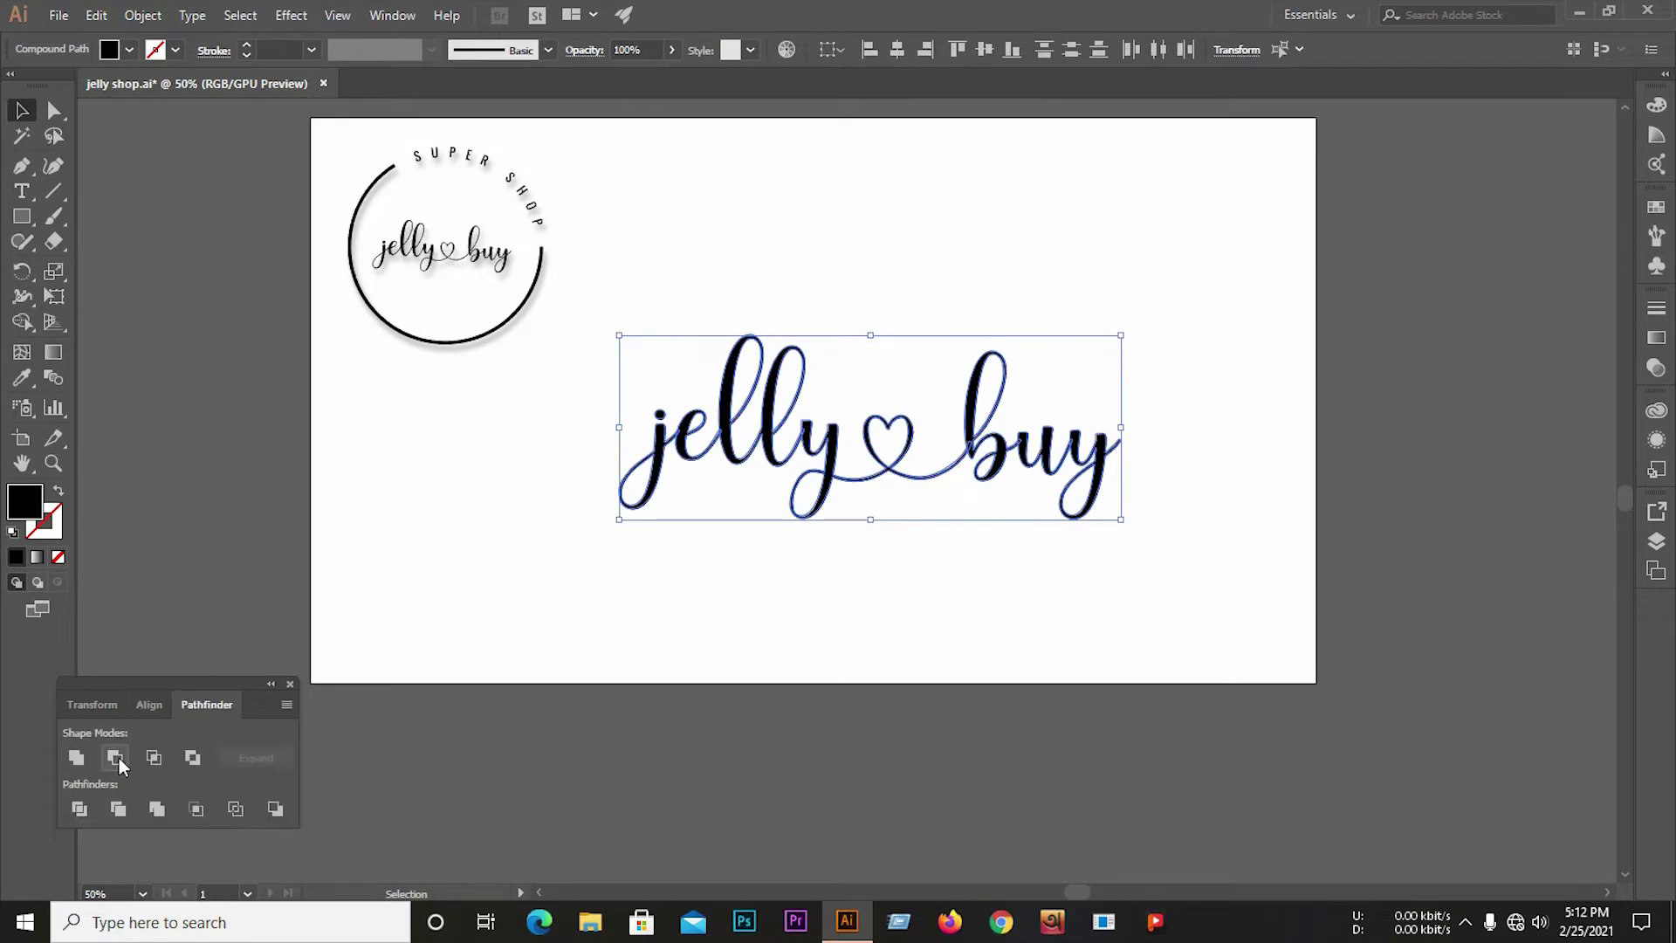
right_click(733, 457)
left_click(704, 275)
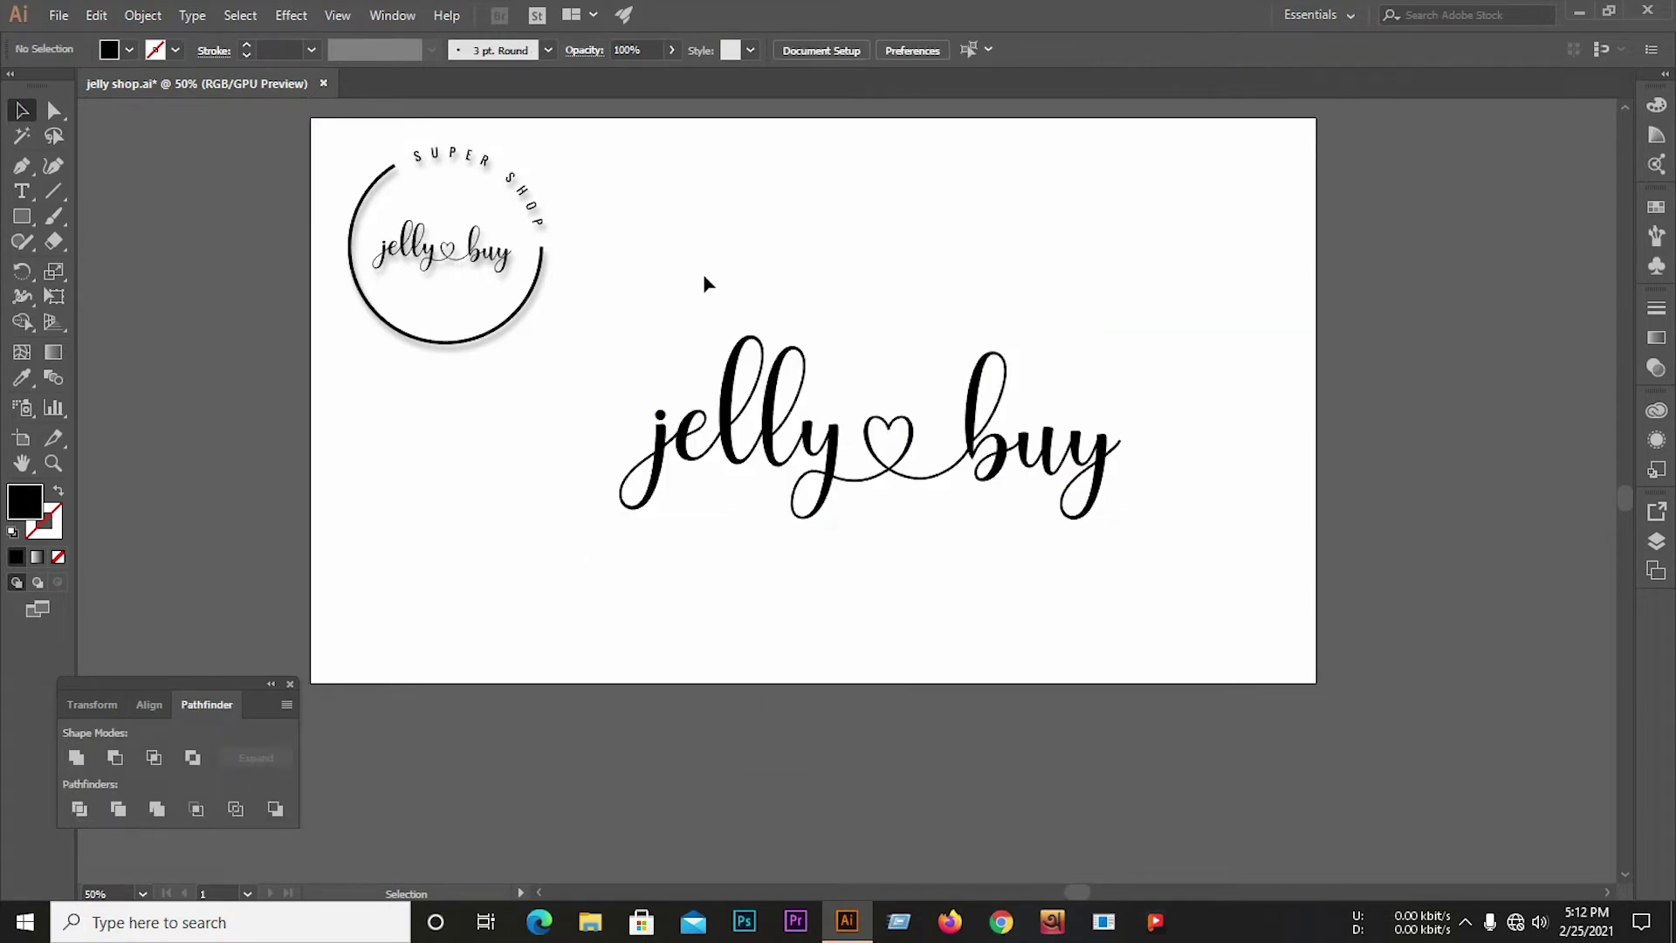
left_click_drag(739, 434, 745, 406)
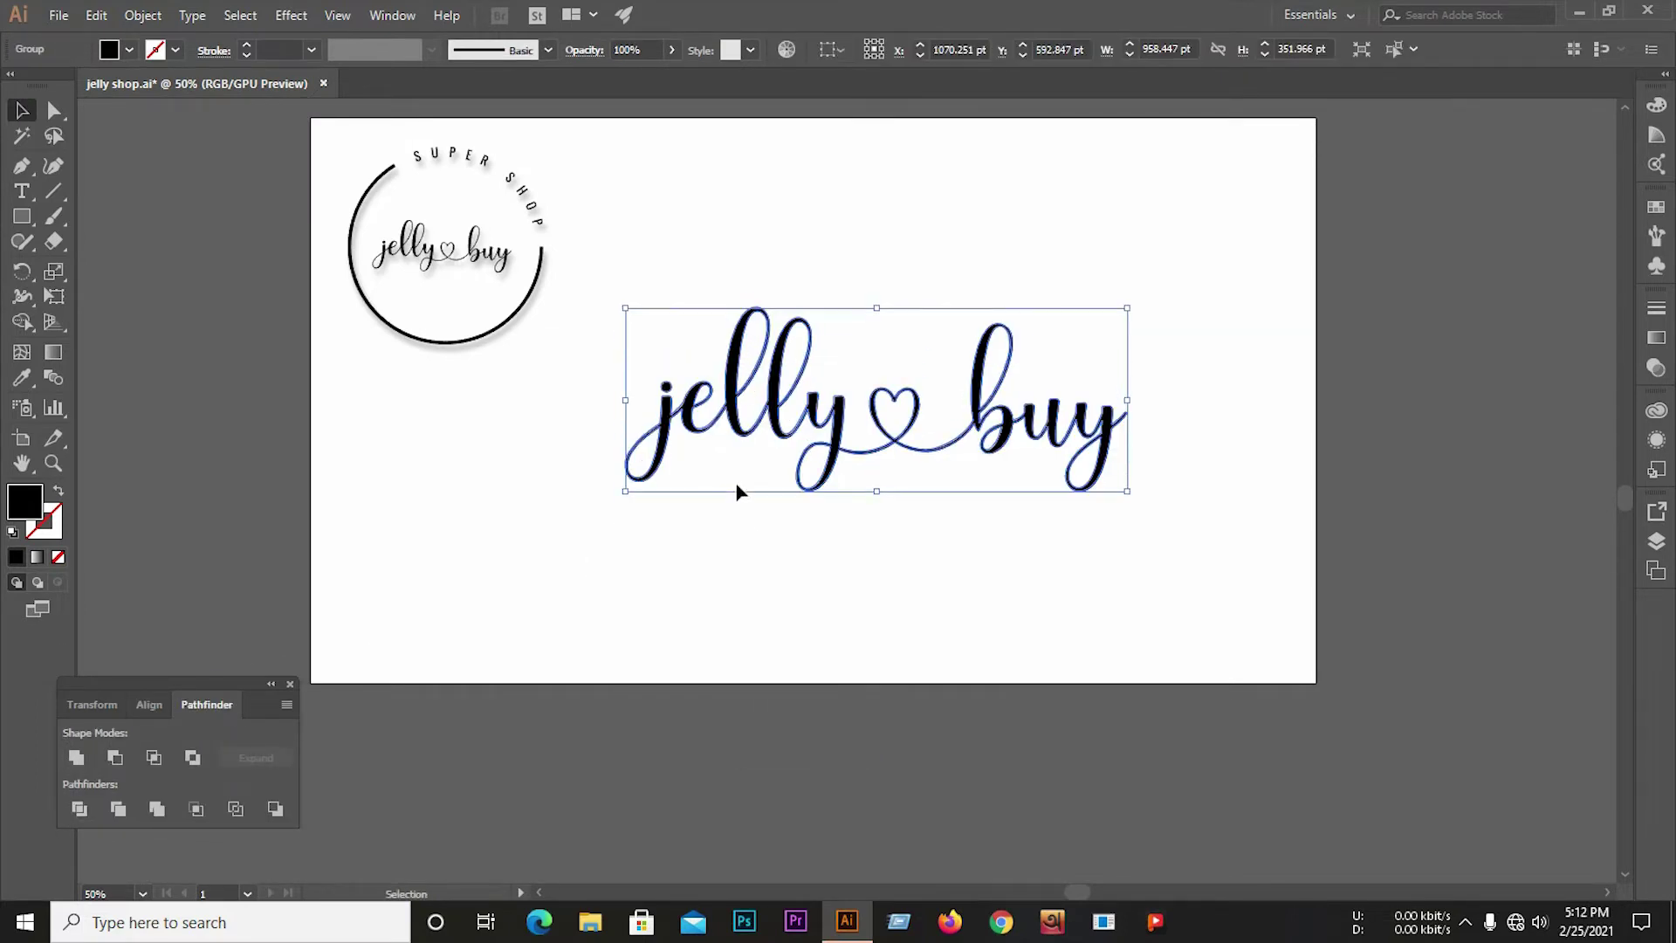
- Shrink the jelly ♥ buy lettering to about half size
left_click(736, 486)
left_click(1121, 421)
left_click_drag(1130, 305, 1066, 355)
key("ctrl+1")
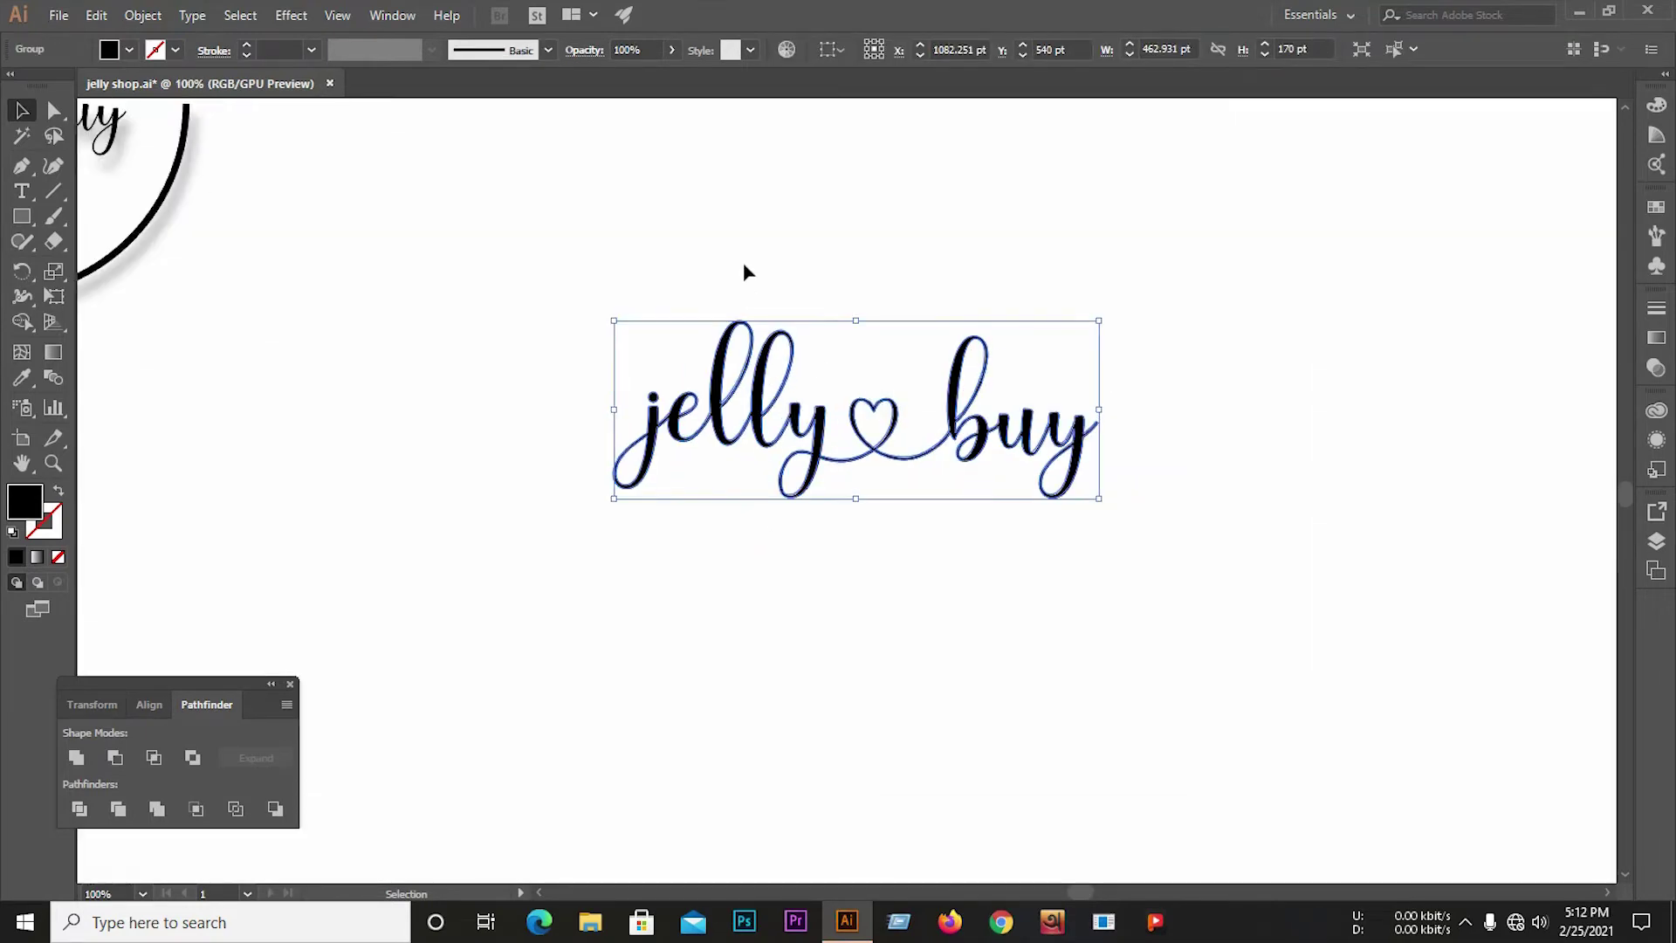
- Draw a stroke-only, no-fill circle around the lettering with the Ellipse tool
left_click(746, 272)
mouse_move(22, 216)
left_mouse_down()
mouse_move(96, 290)
mouse_move(113, 266)
left_mouse_up()
left_click(59, 492)
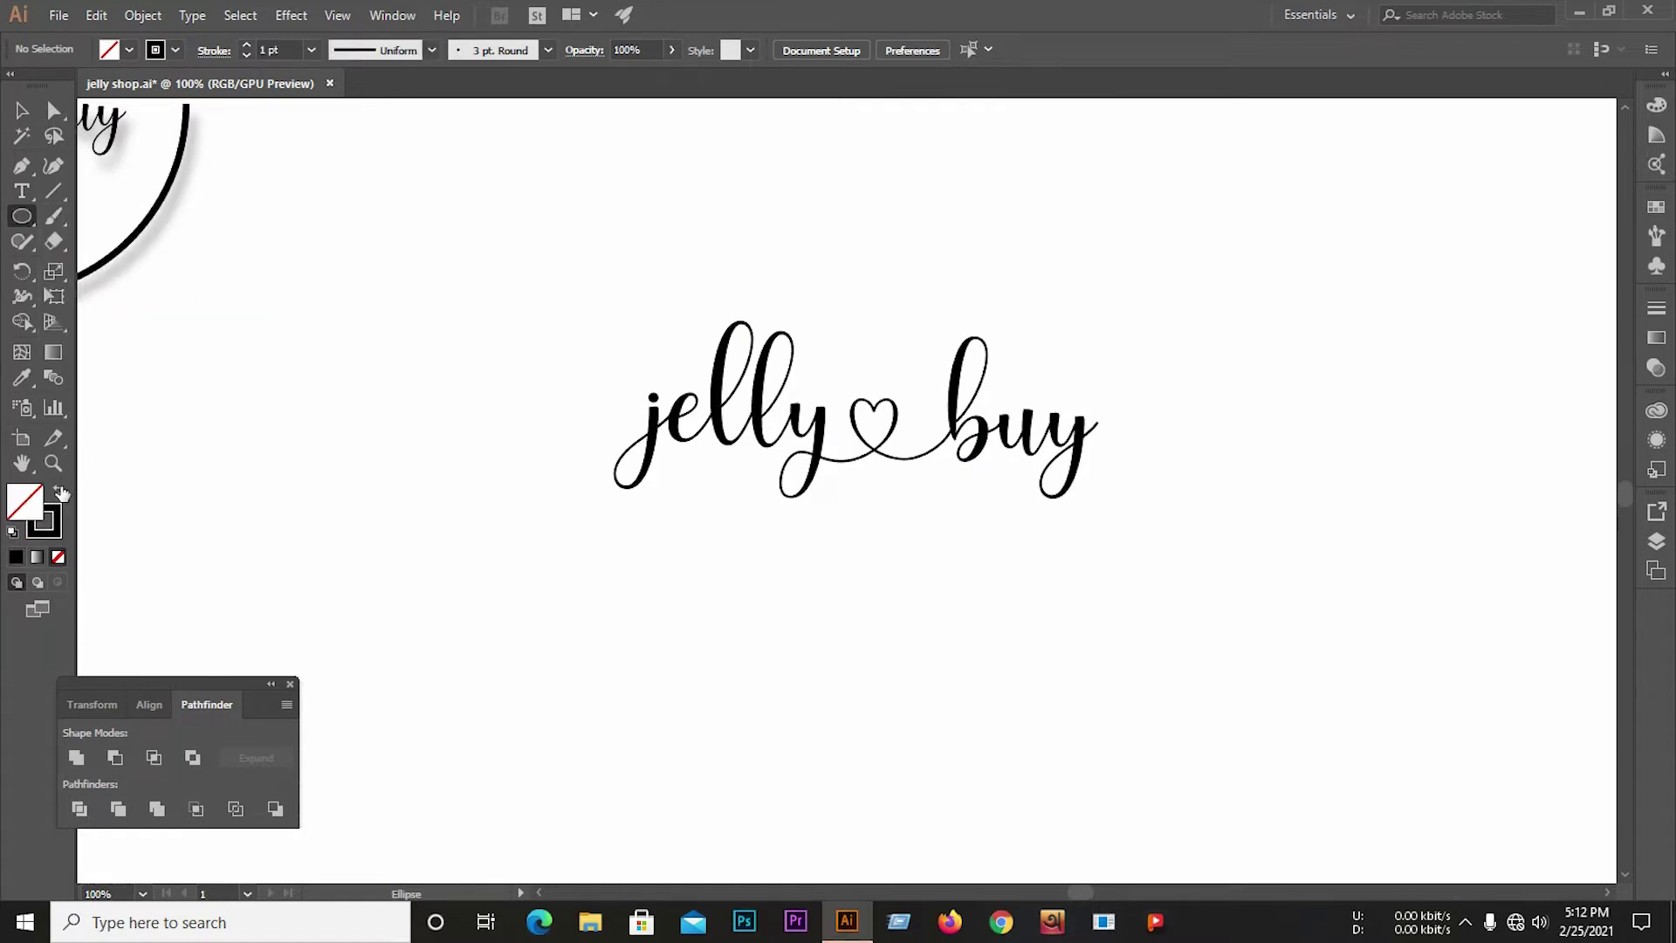
left_click_drag(837, 420, 1004, 716)
- Align the circle and lettering to horizontal and vertical centres
left_click(22, 110)
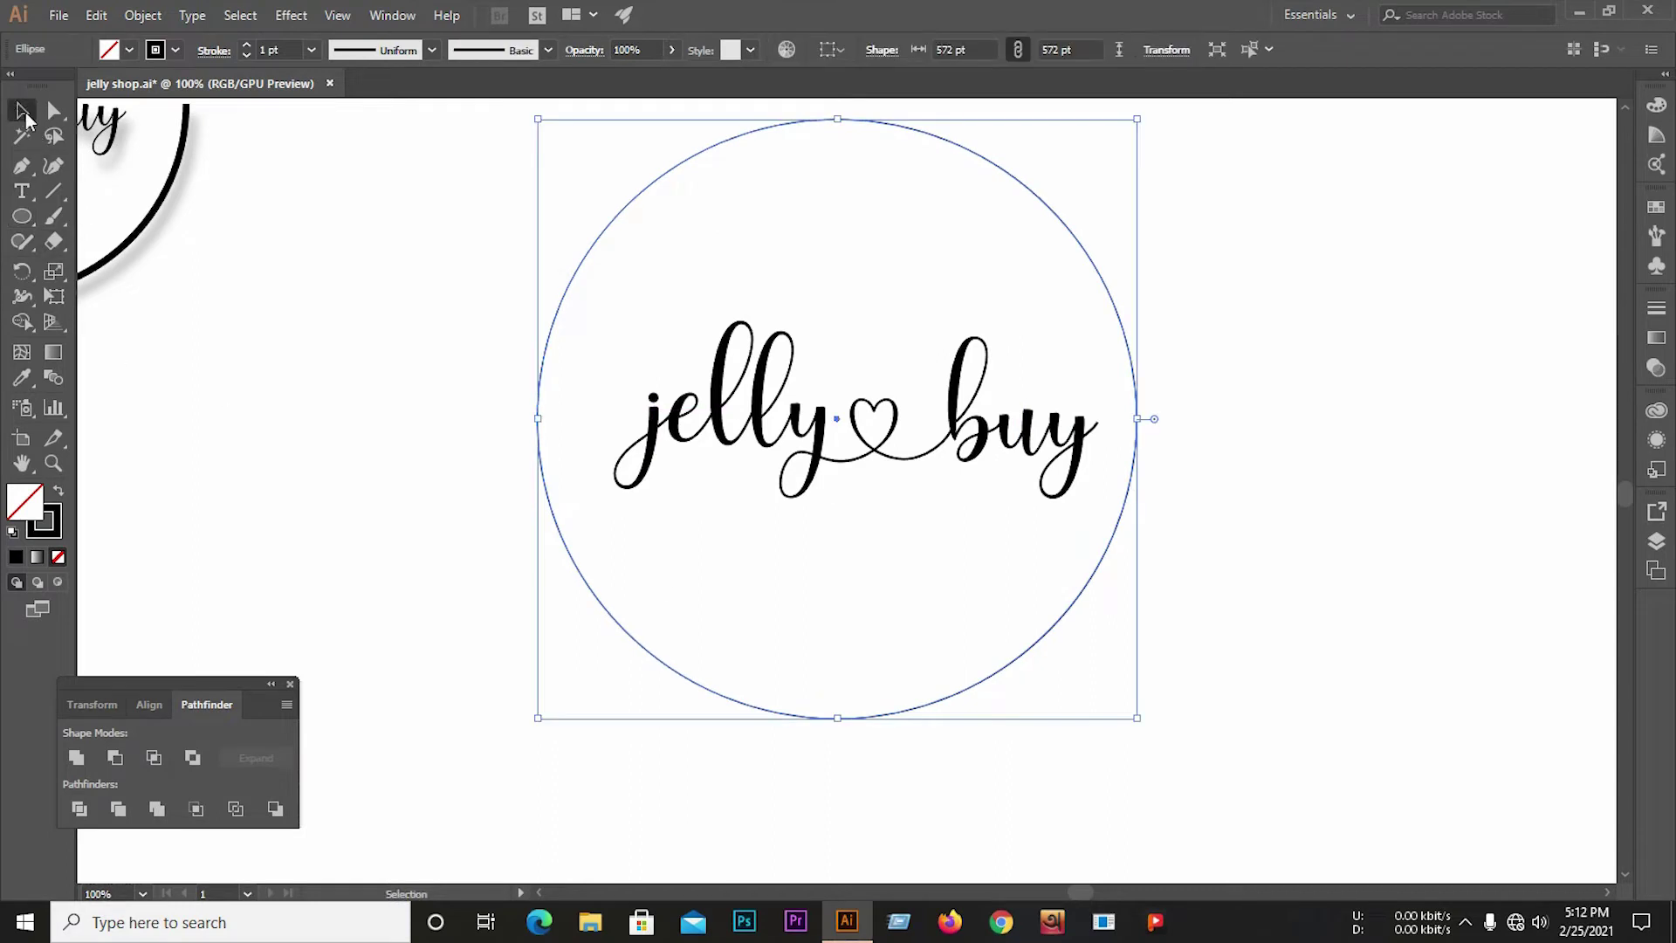
left_click_drag(387, 320, 1217, 588)
left_click(149, 705)
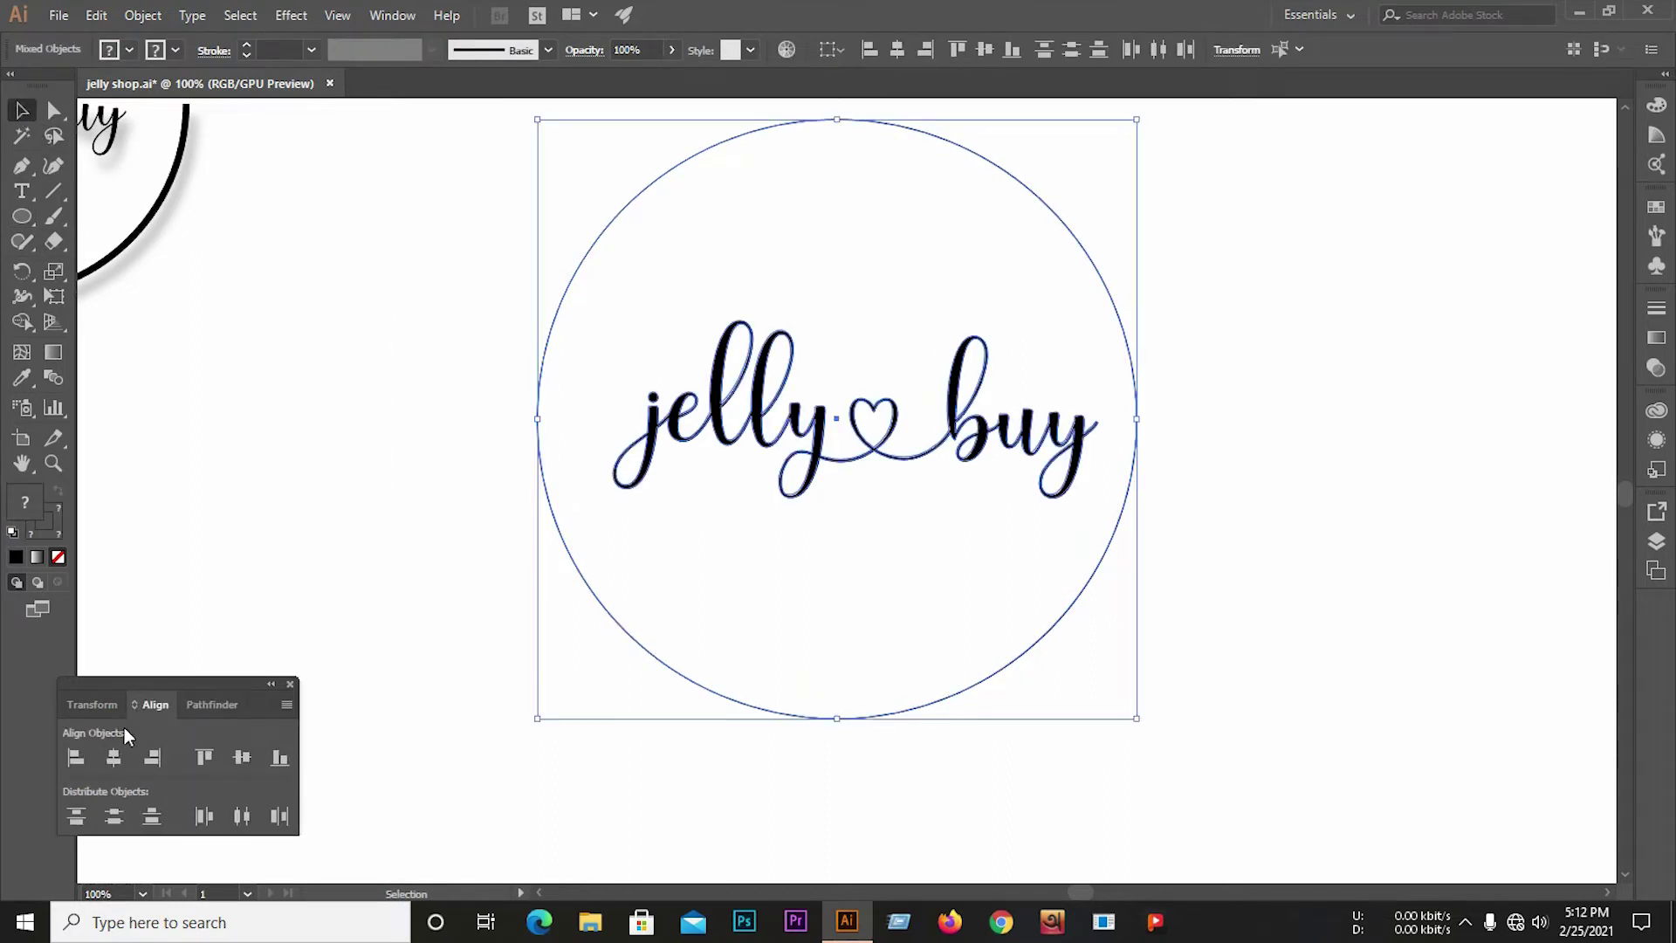
left_click(114, 758)
left_click(242, 758)
left_click(388, 578)
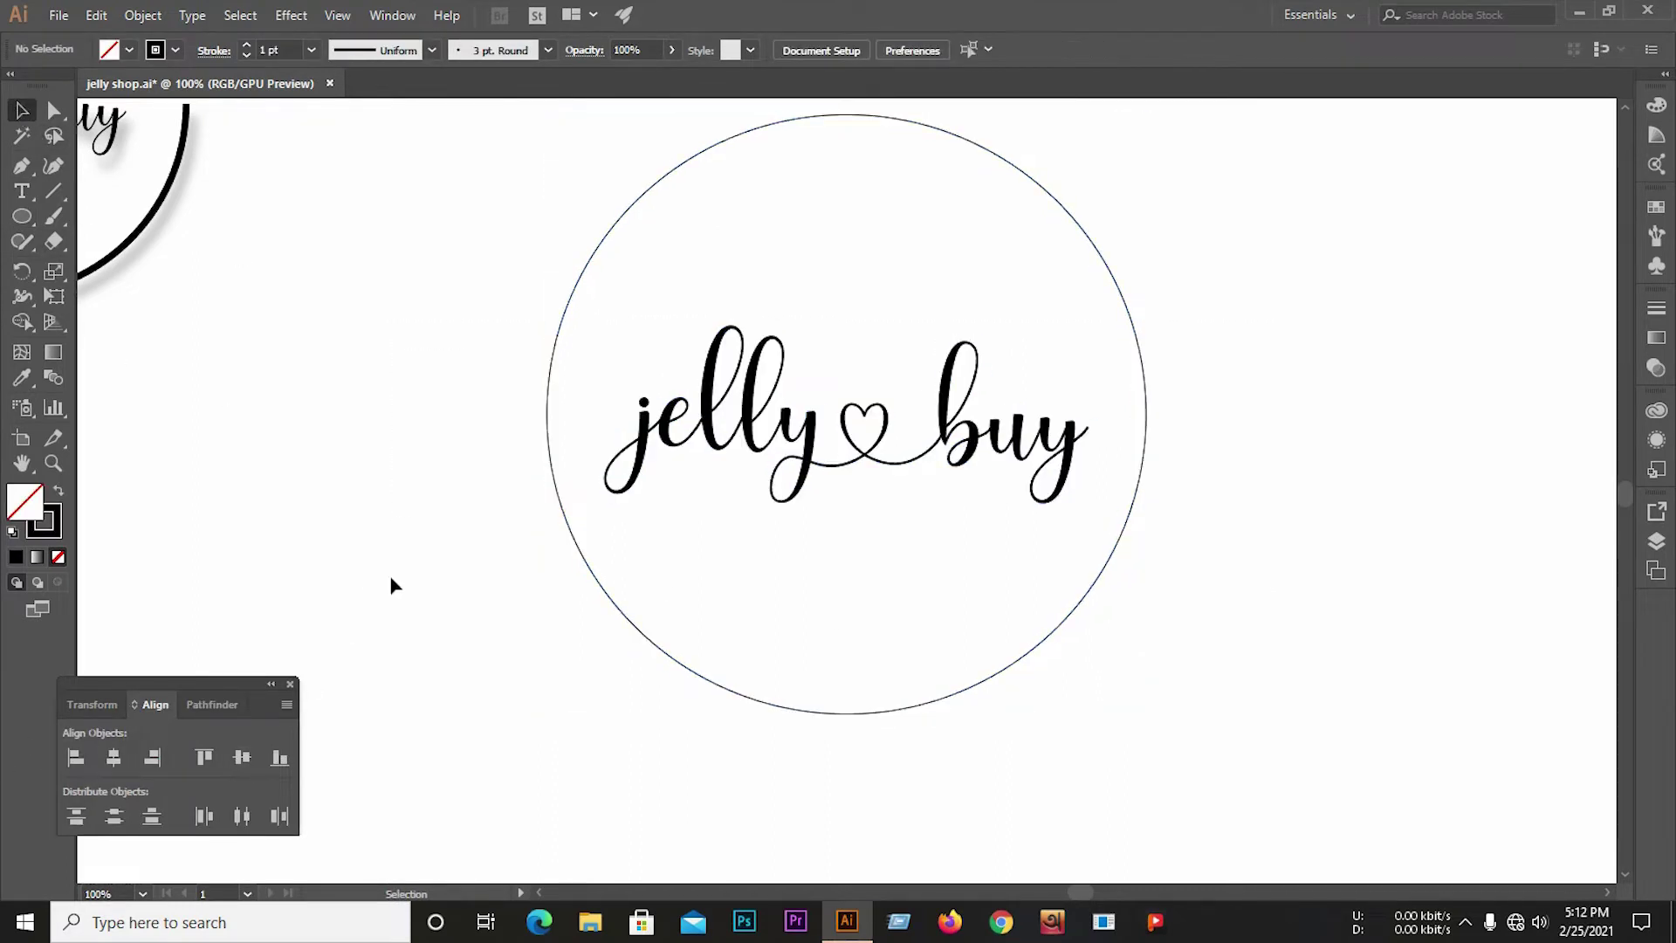
scroll(438, 607, "down", 1)
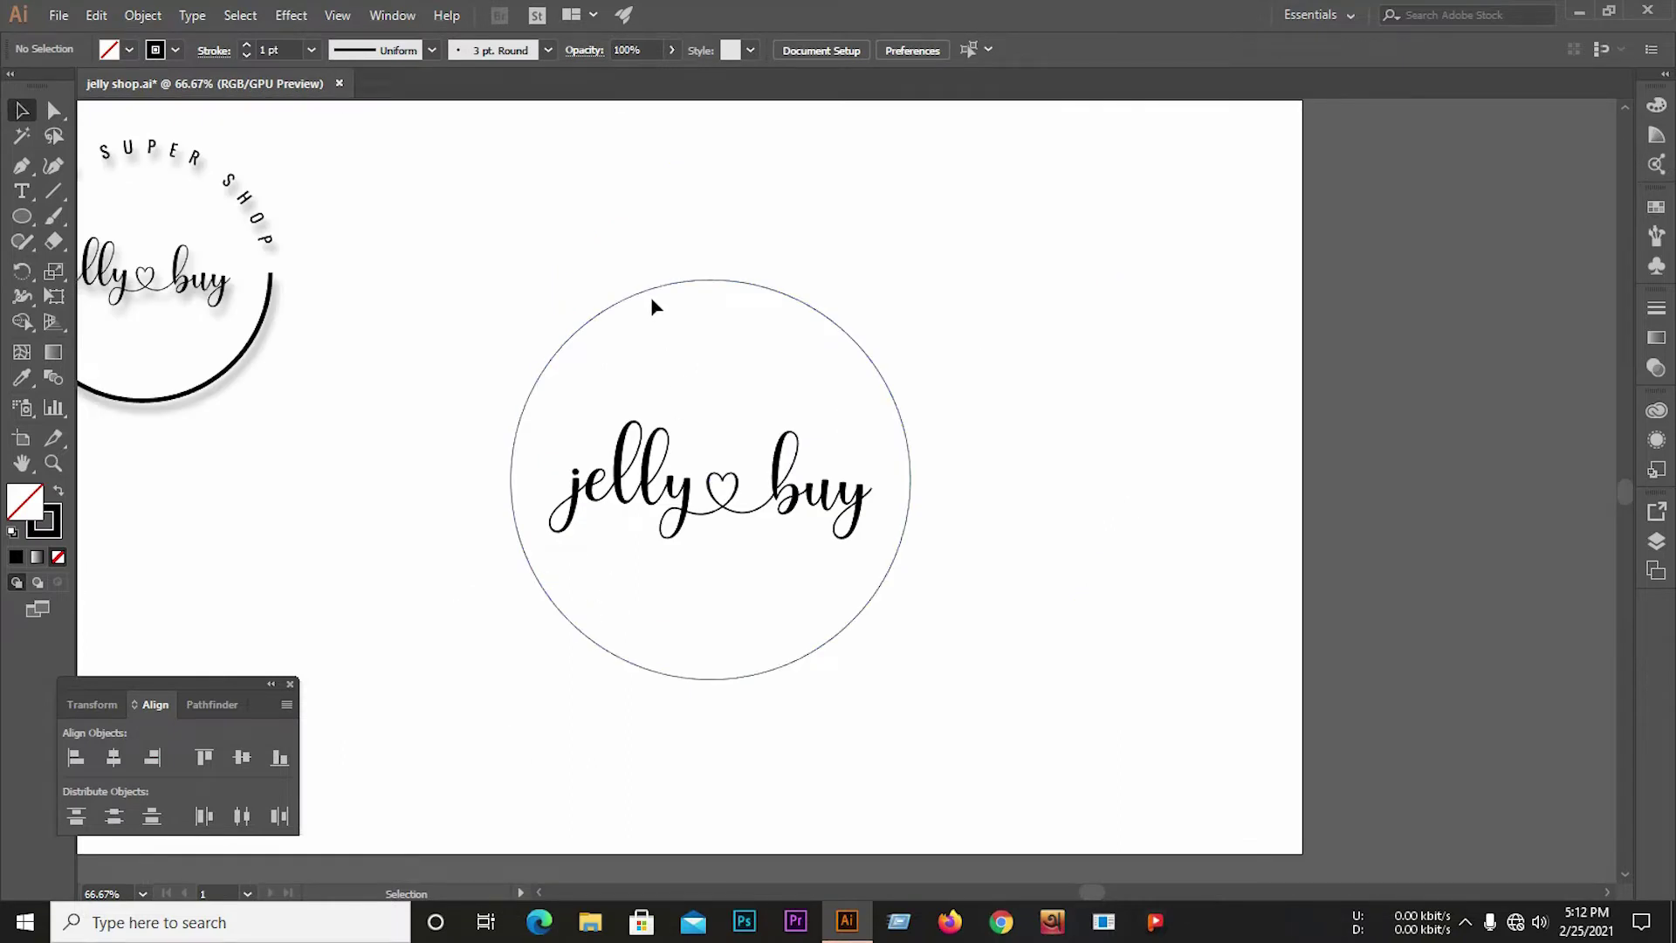
- Place a spare copy of the circle right of the artboard and reselect the centre circle
left_click_drag(651, 297, 1341, 197)
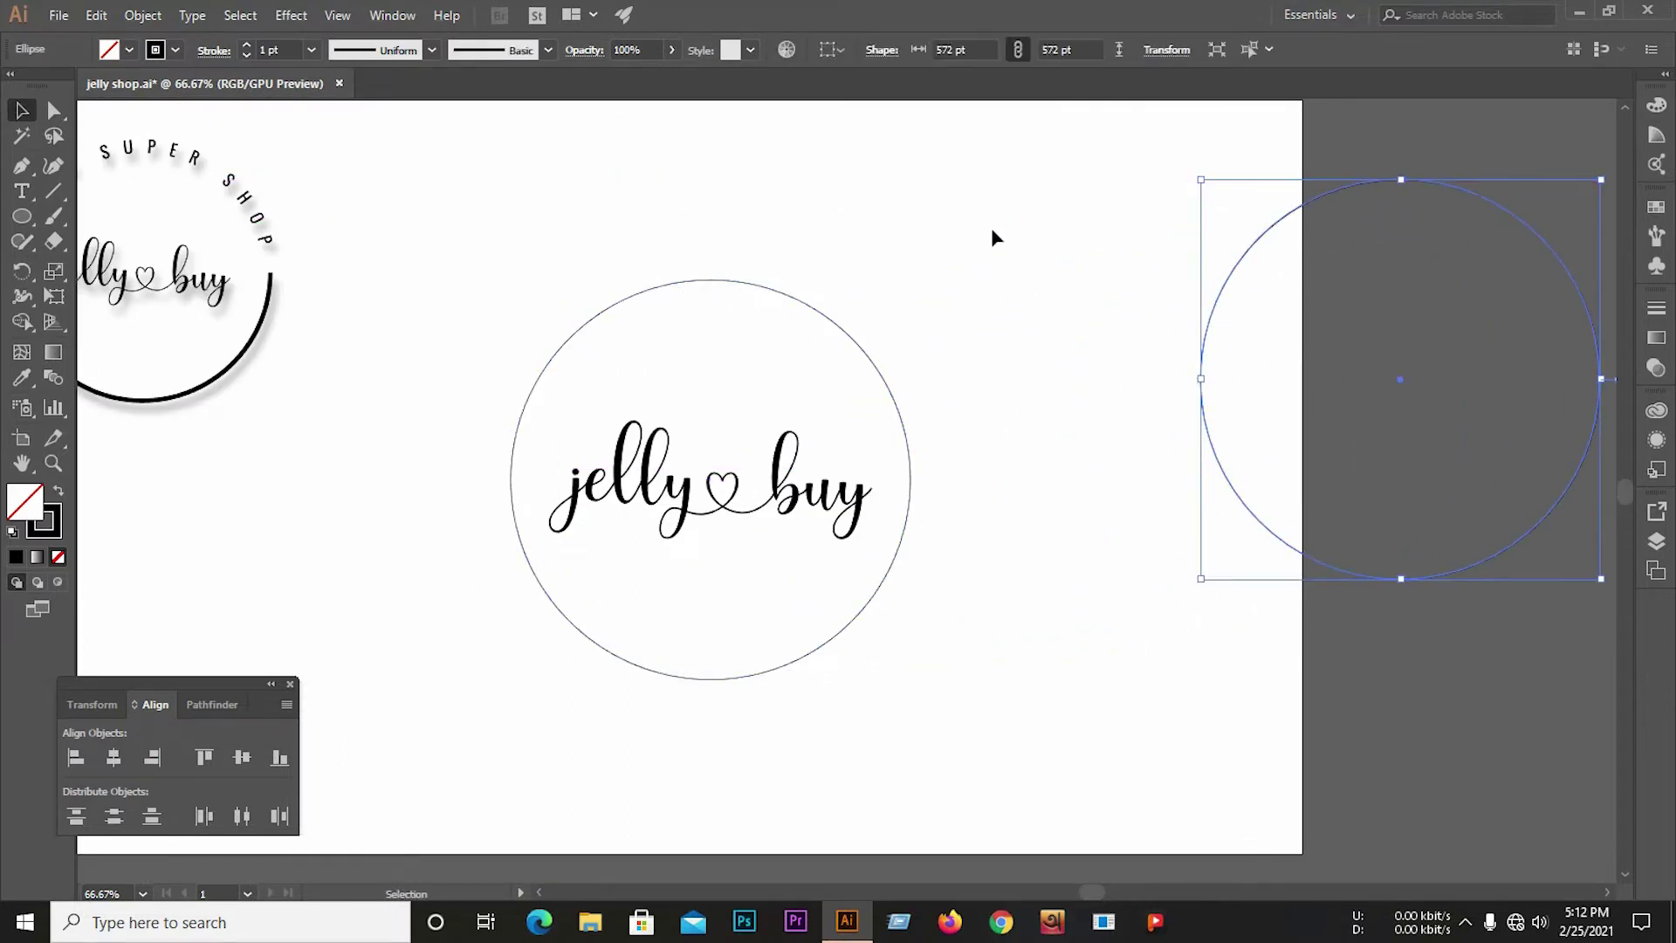
left_click(992, 227)
left_click(599, 319)
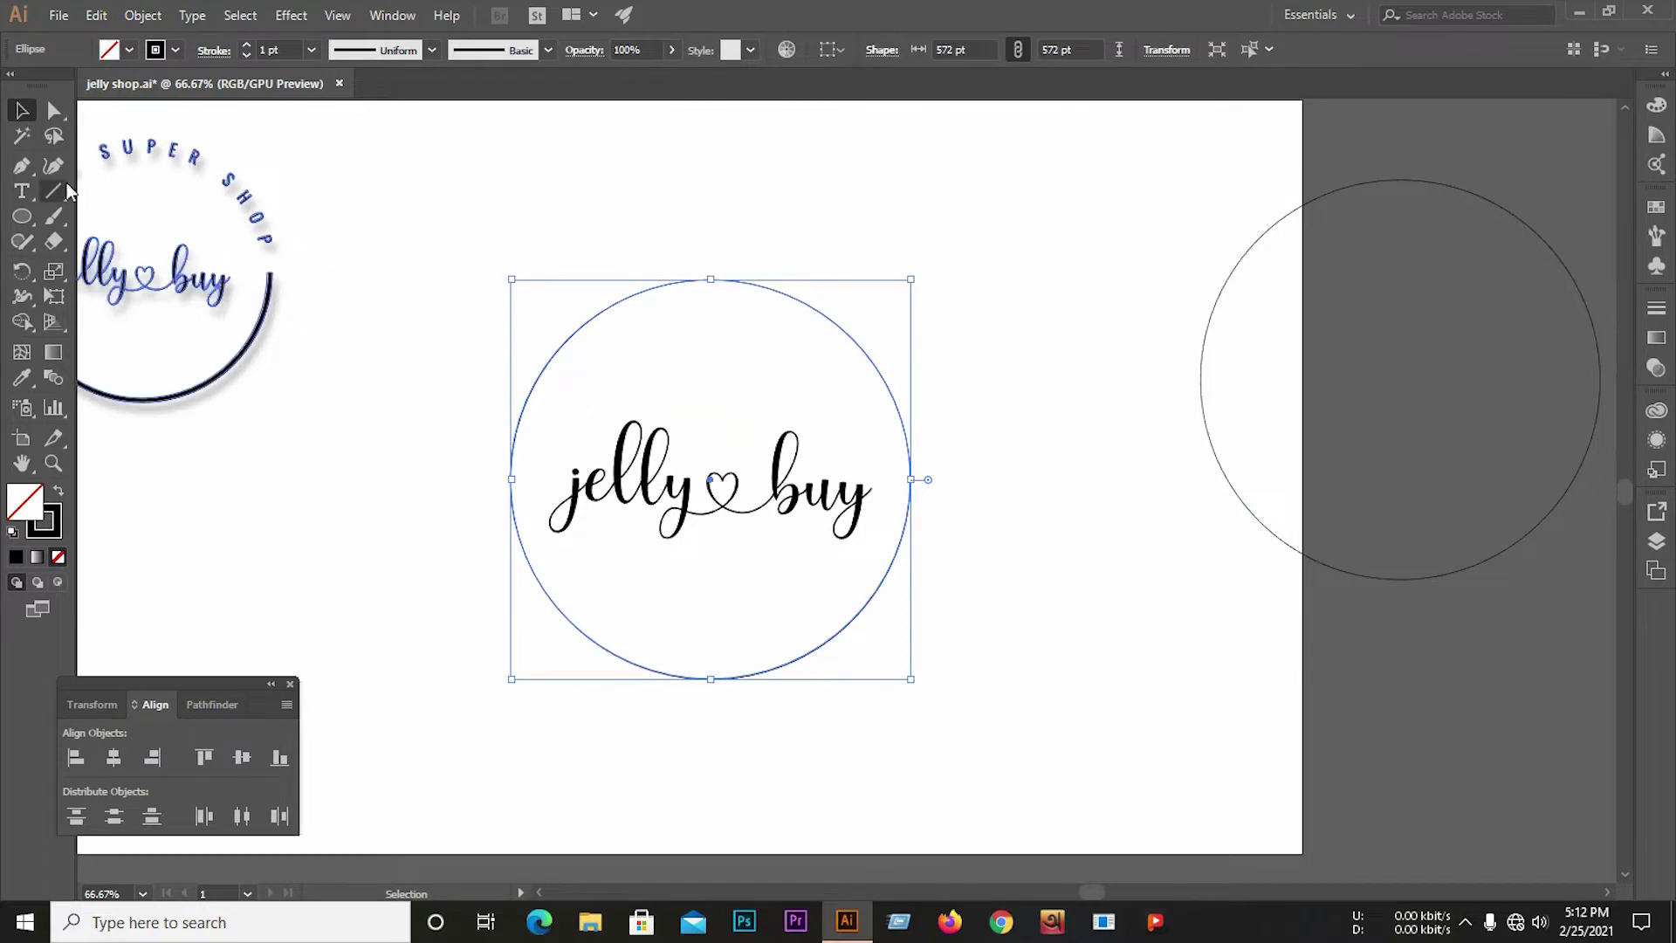
- Type SUPERSHOP along the centre circle with the Type on a Path tool
left_click(22, 190)
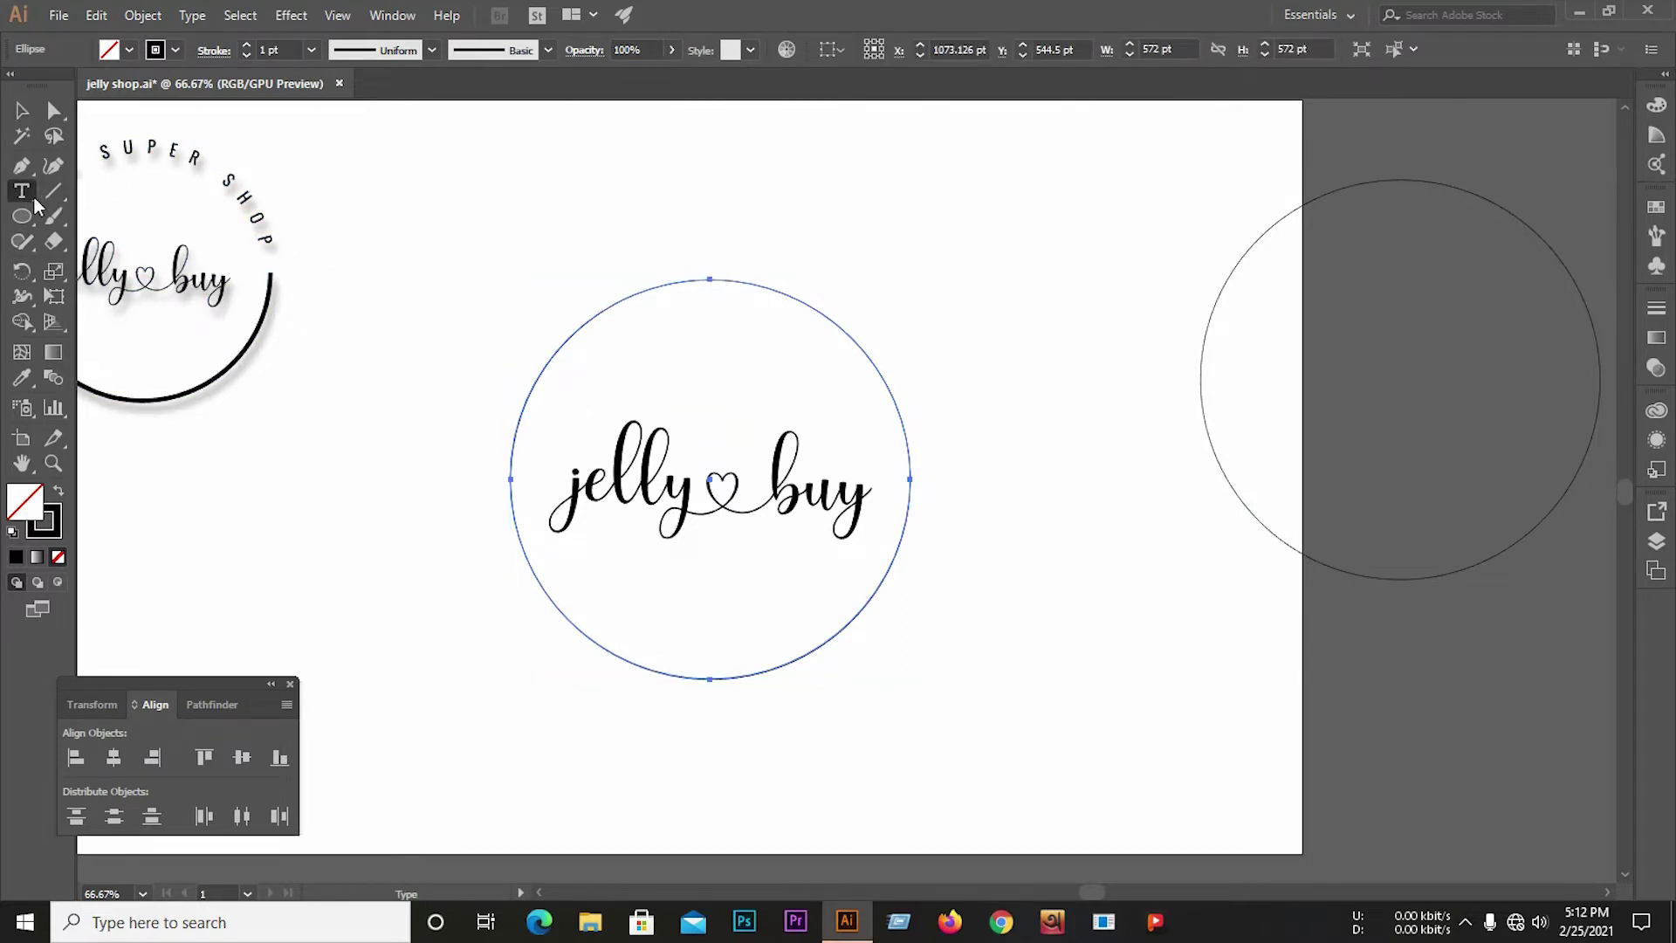
left_click_drag(37, 205, 149, 244)
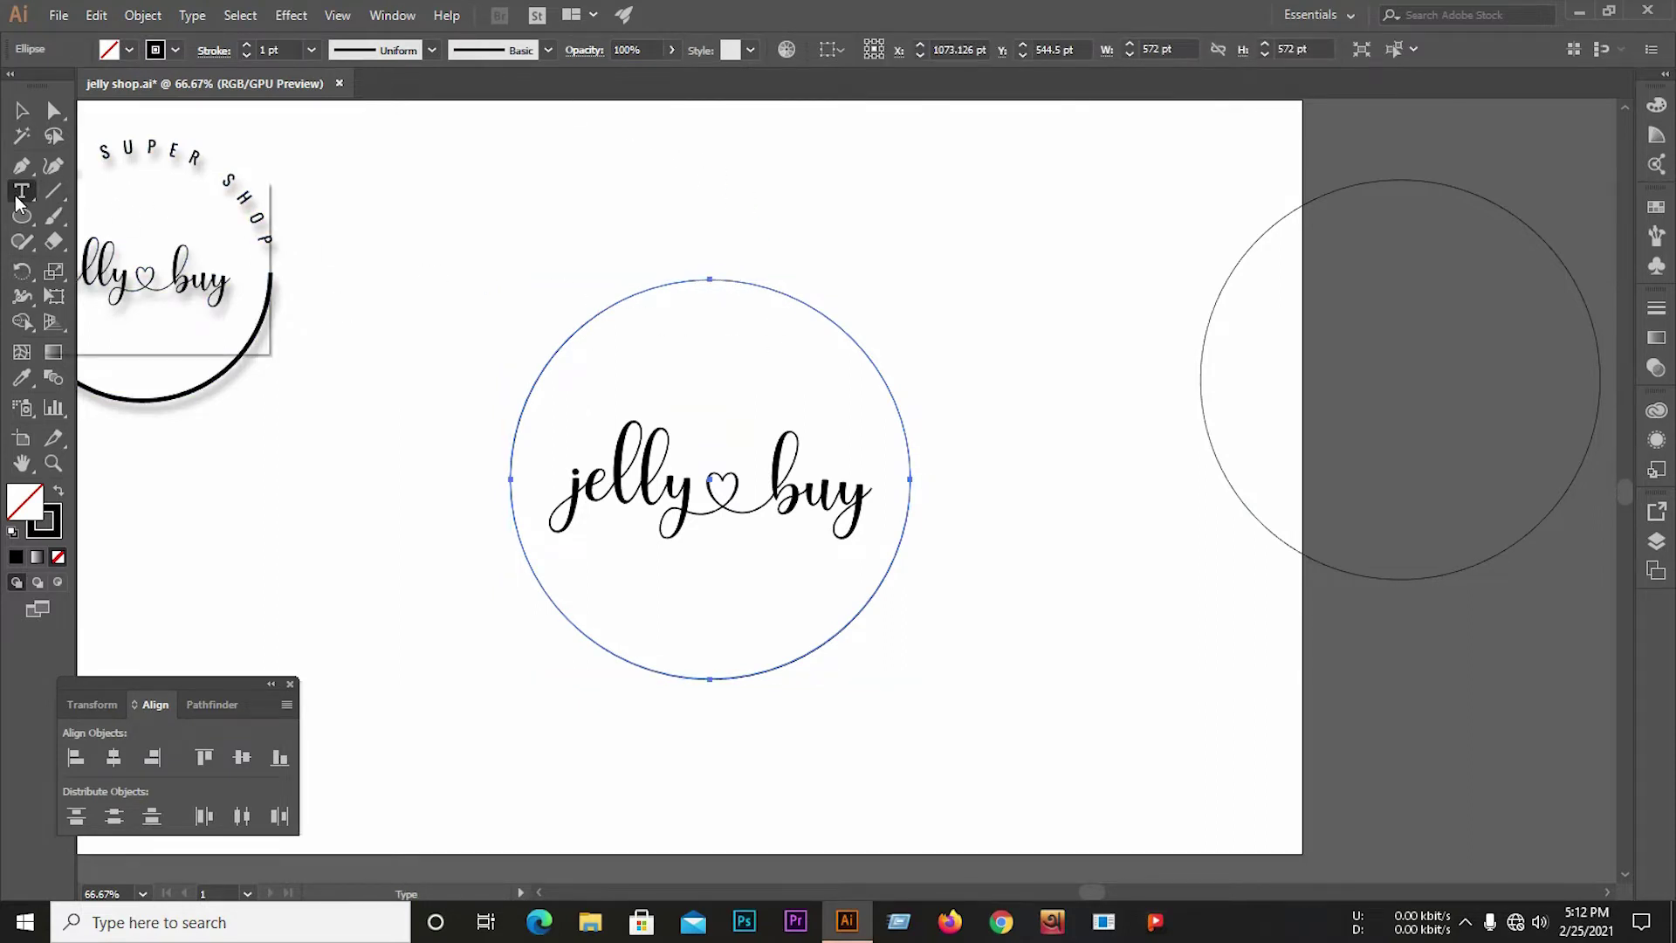
left_click(764, 288)
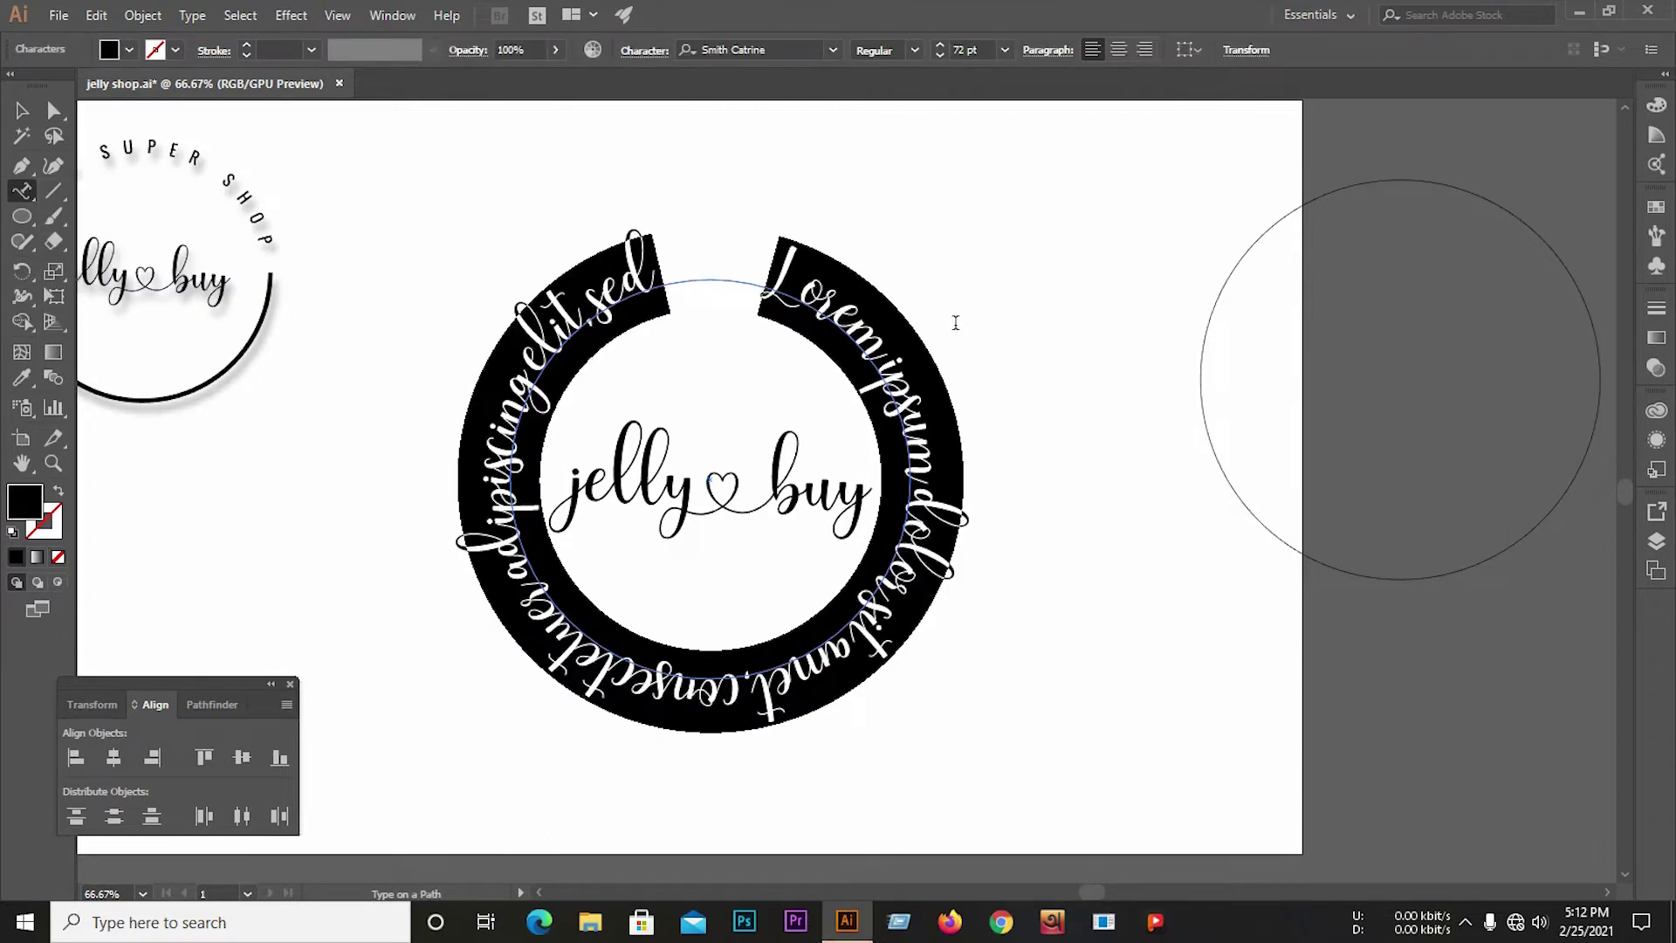
type("SUPER")
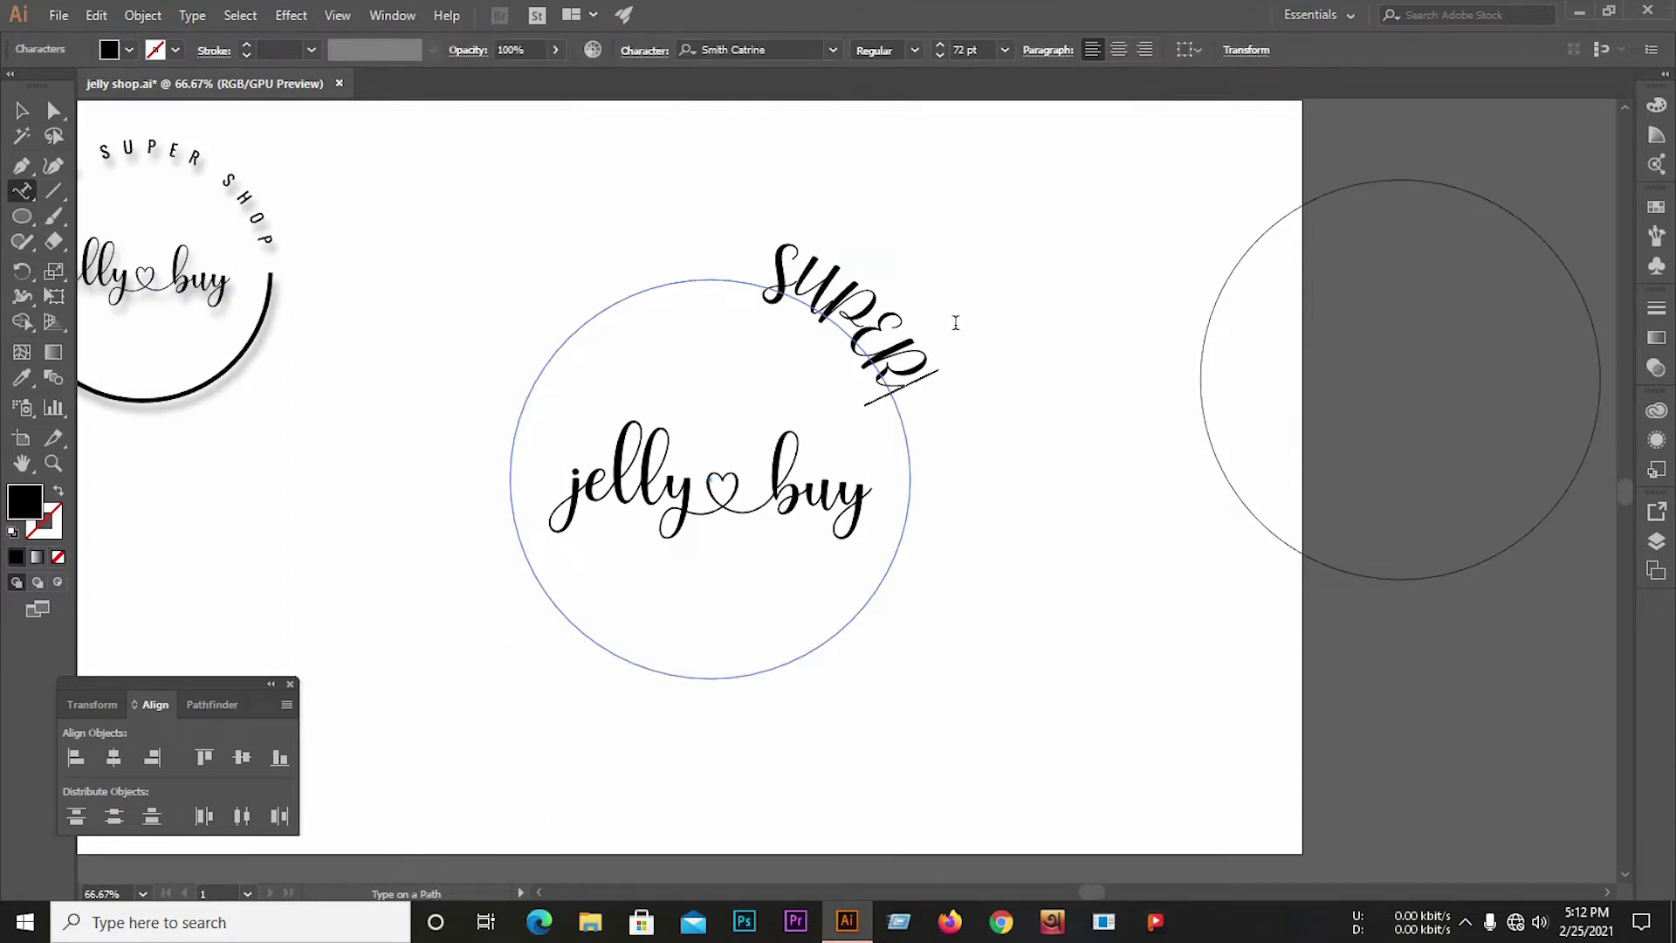
type("SHOP")
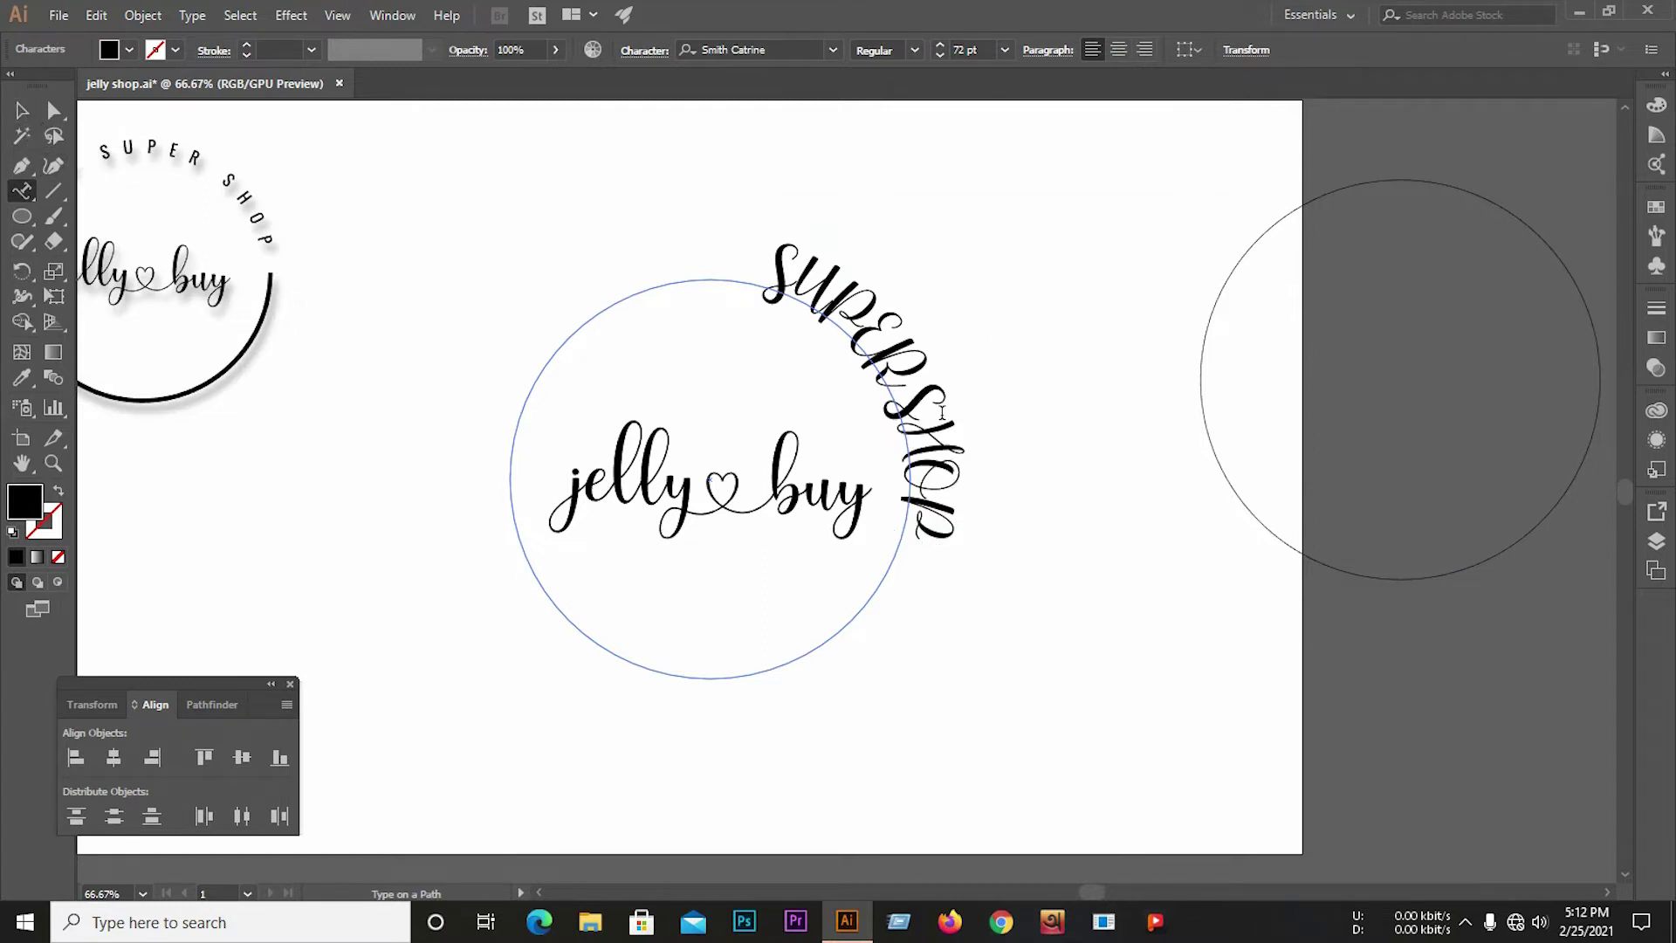
left_click_drag(953, 545, 769, 248)
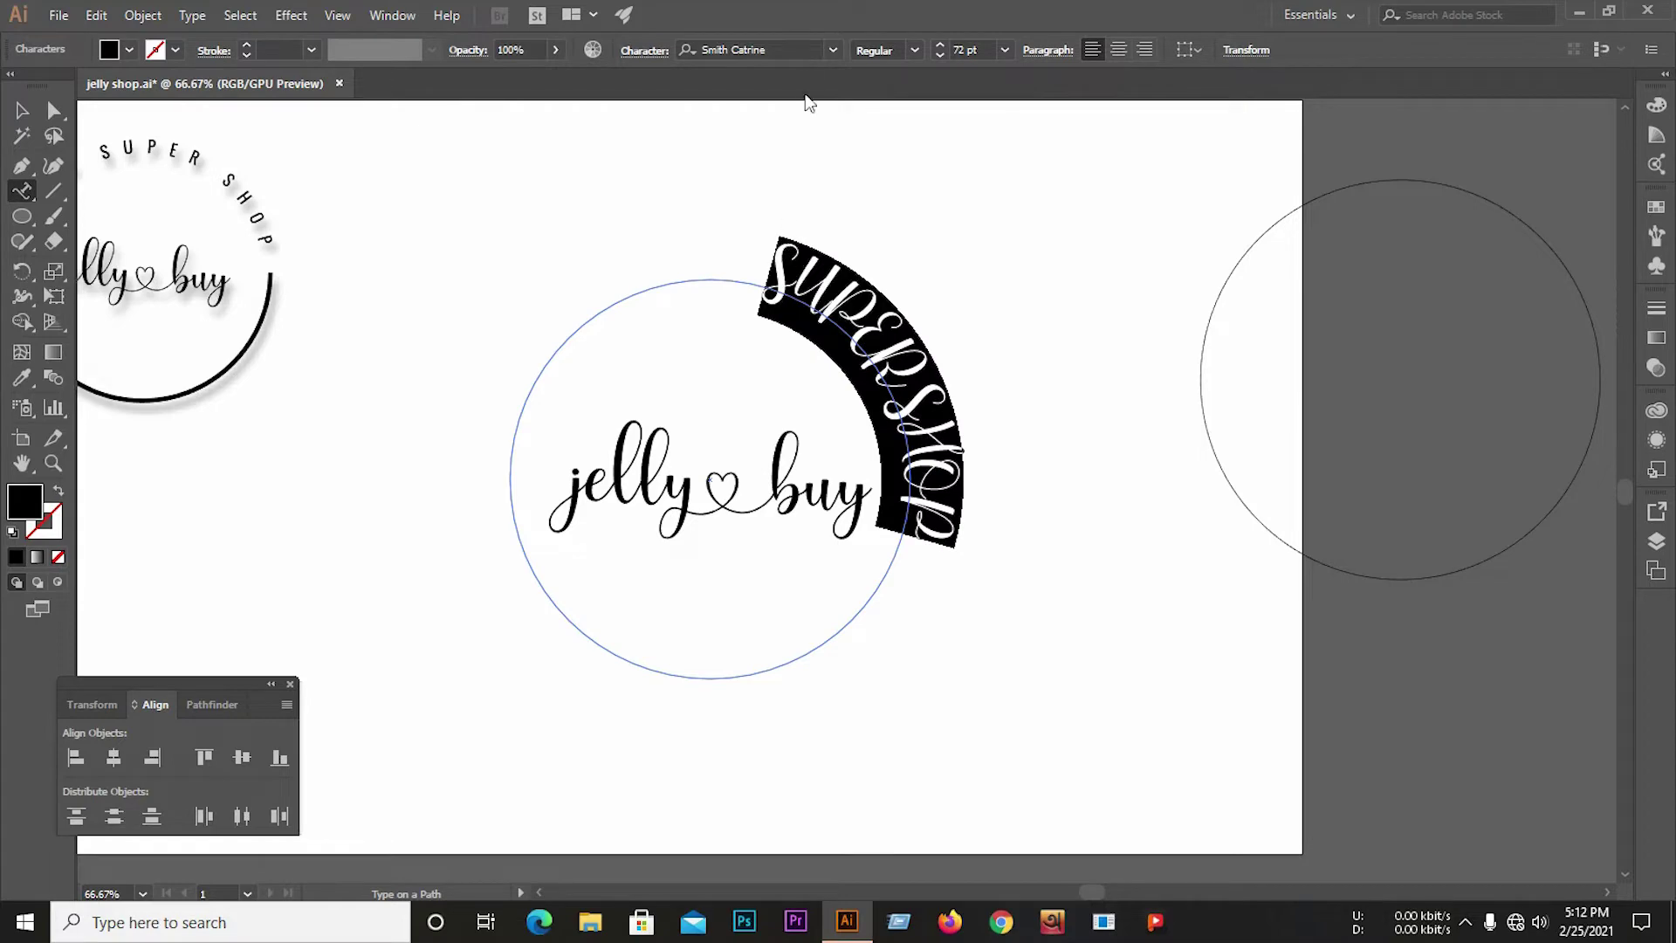
- Set the arched SUPERSHOP text in Oswald Regular
left_click(831, 51)
scroll(839, 122, "up", 10)
scroll(841, 113, "up", 10)
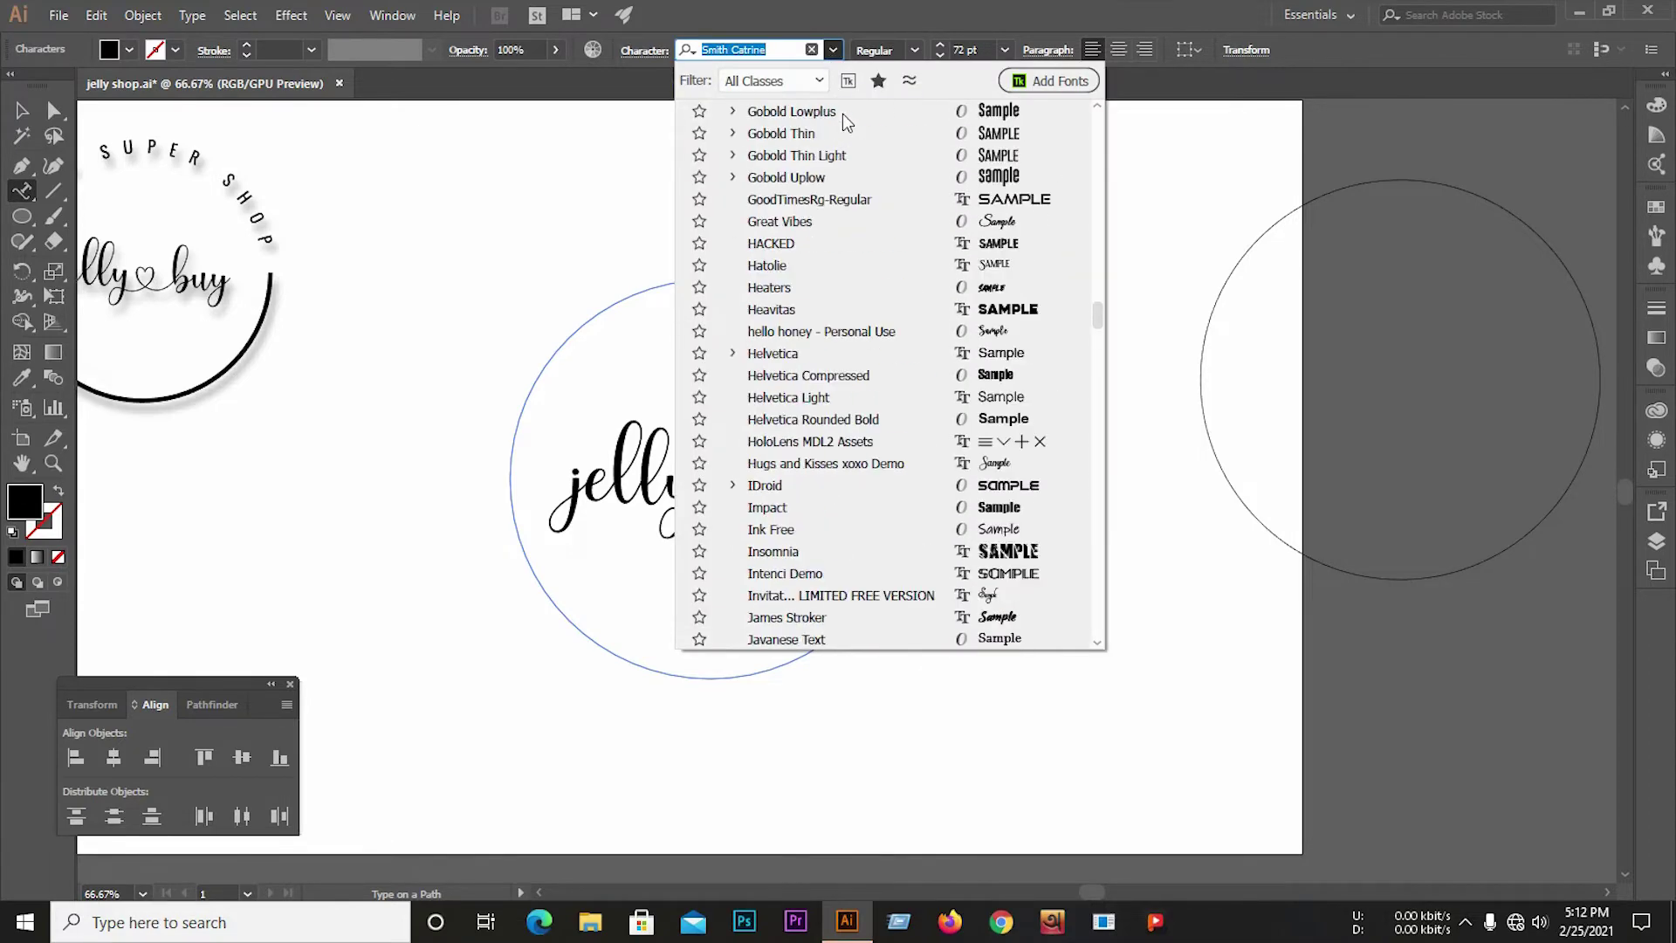
scroll(843, 118, "up", 10)
scroll(844, 113, "up", 5)
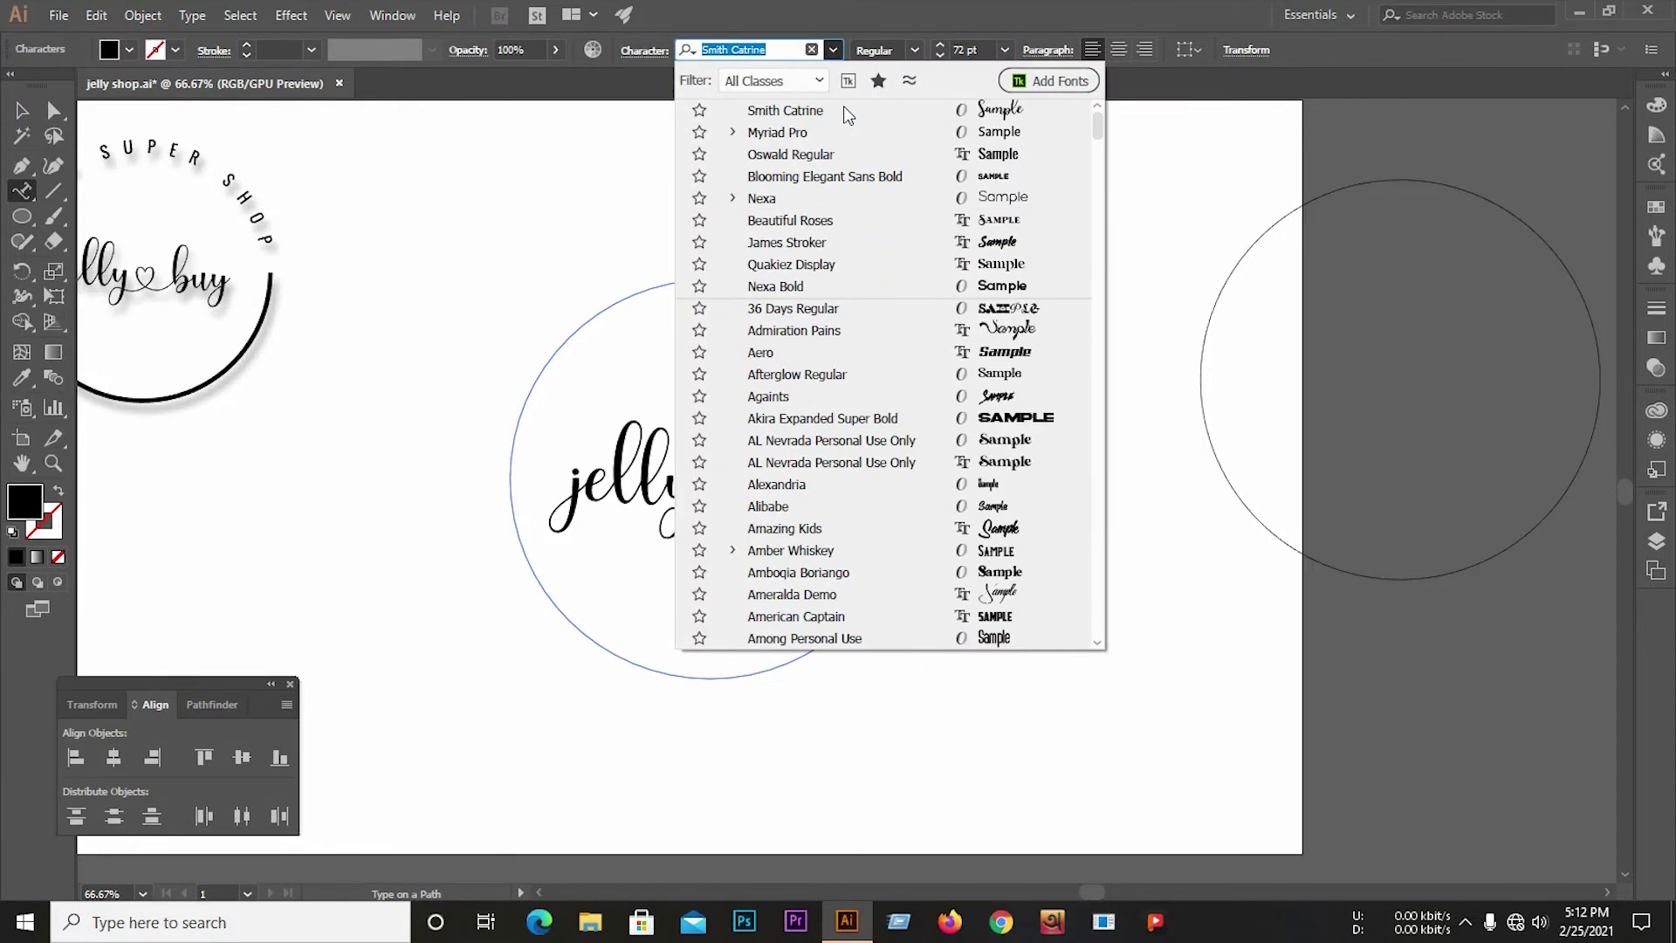
left_click(803, 155)
- Reduce the arched text's font size to 40 pt
left_click(977, 50)
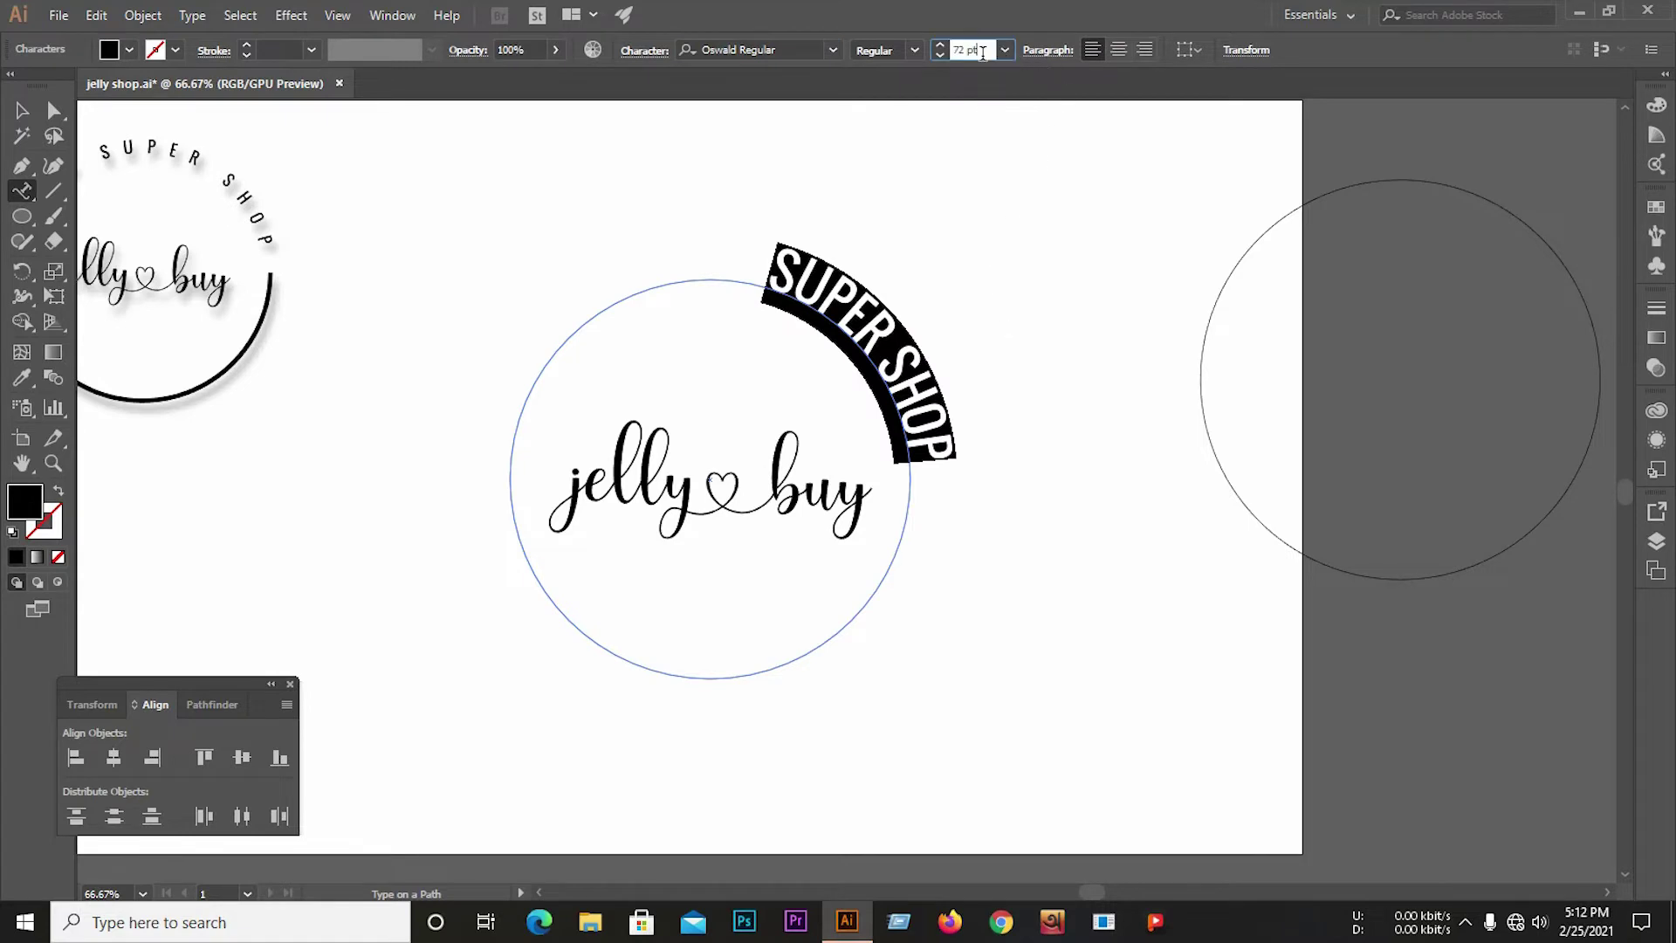
scroll(982, 50, "down", 3)
scroll(987, 50, "down", 3)
scroll(991, 50, "down", 3)
scroll(995, 50, "down", 4)
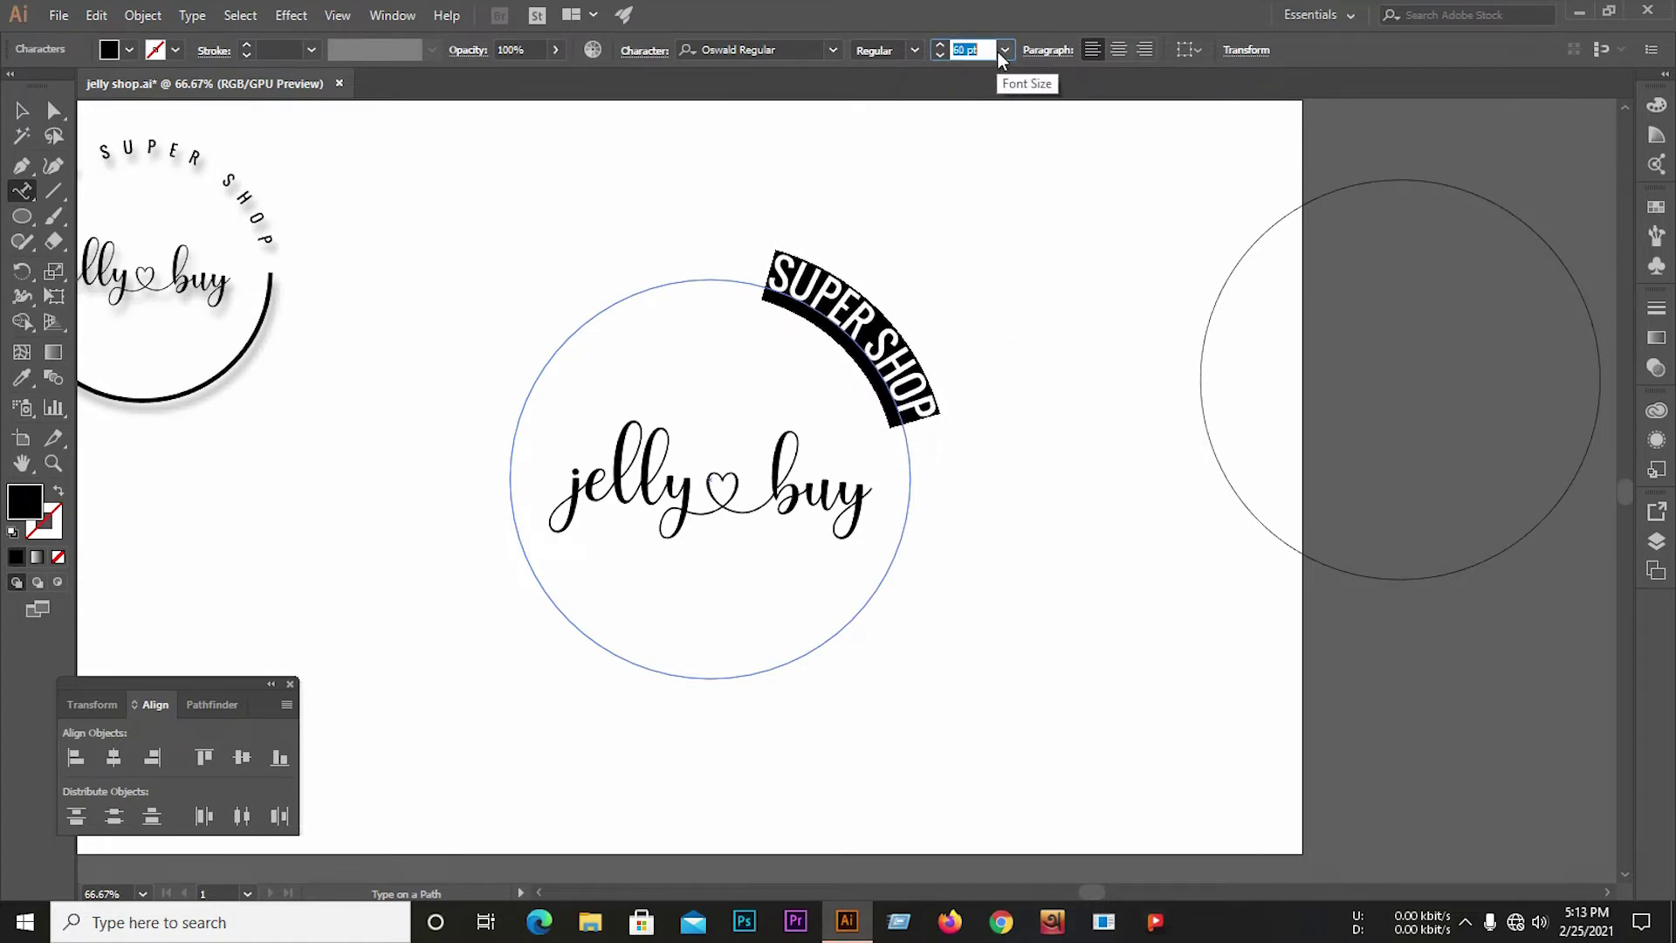
scroll(998, 51, "down", 5)
scroll(999, 51, "down", 3)
scroll(1018, 70, "down", 3)
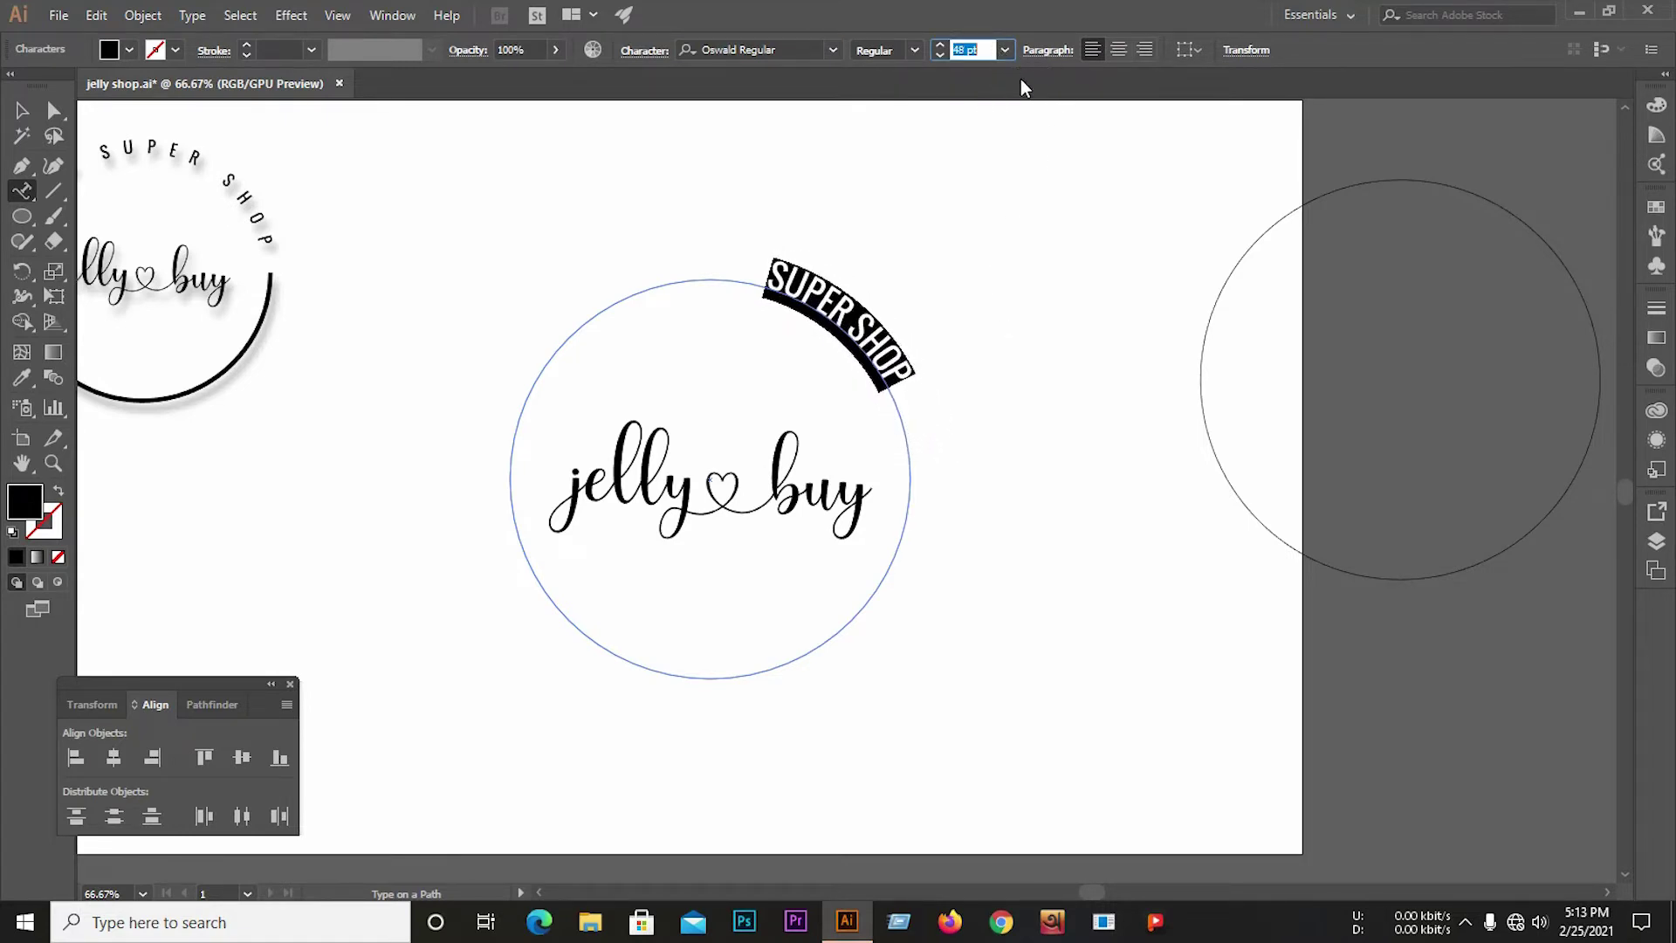
scroll(1020, 80, "down", 2)
scroll(1020, 81, "down", 3)
scroll(1022, 83, "down", 2)
scroll(1025, 96, "down", 1)
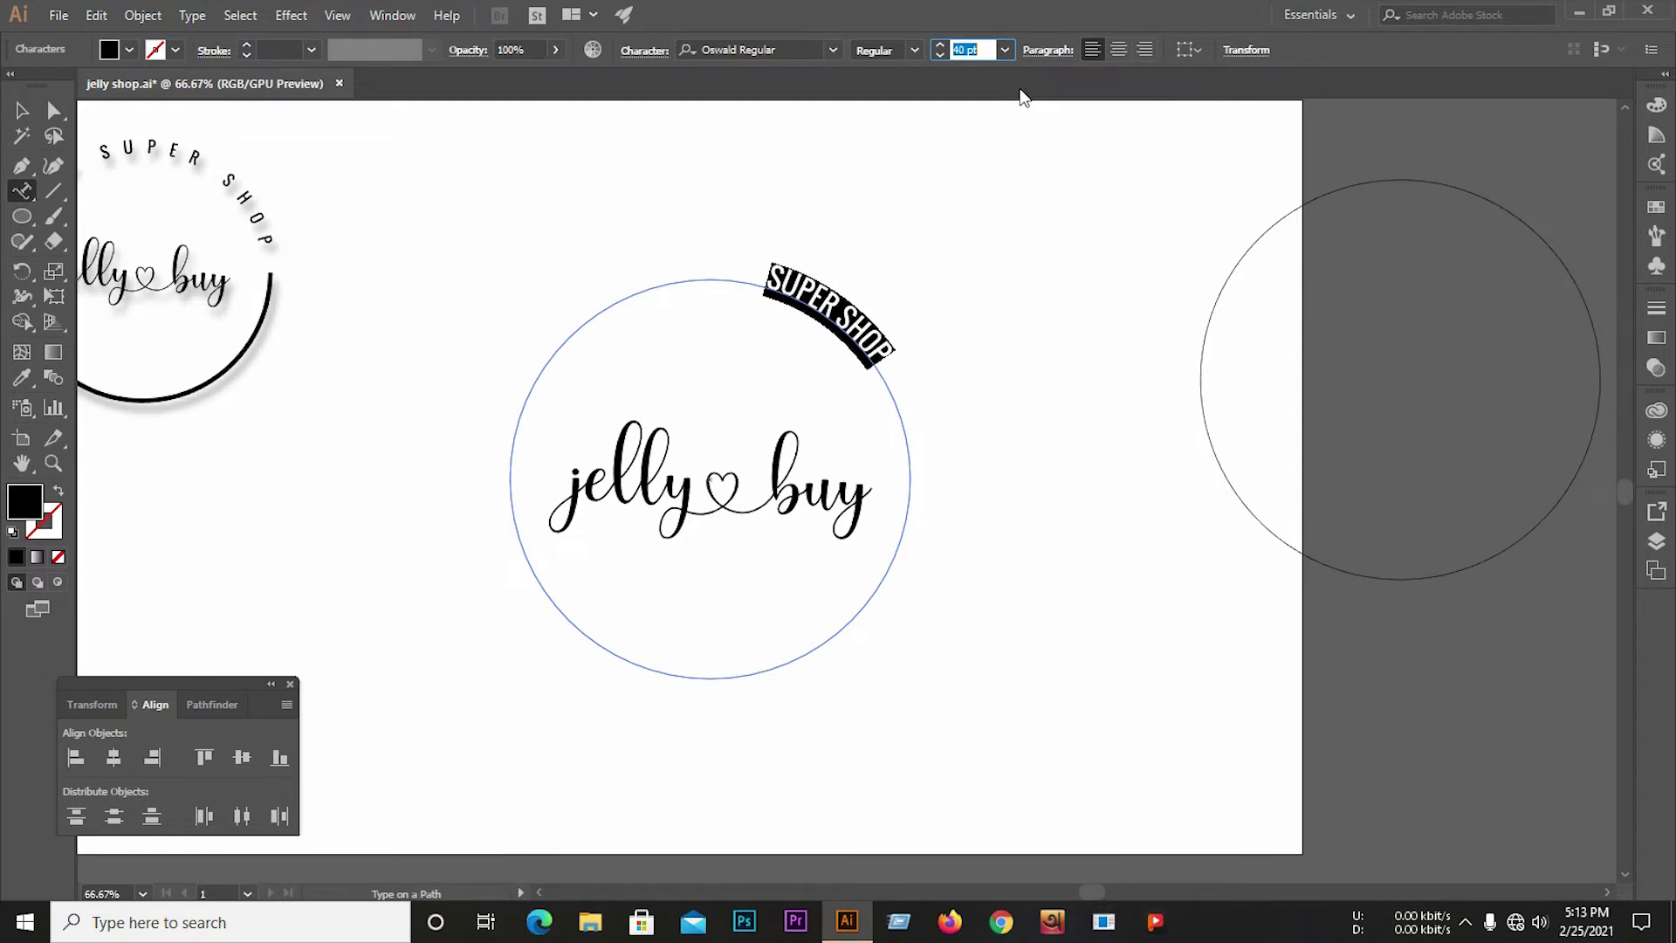
- Set the letter tracking to 1000 in the Character panel
left_click(653, 50)
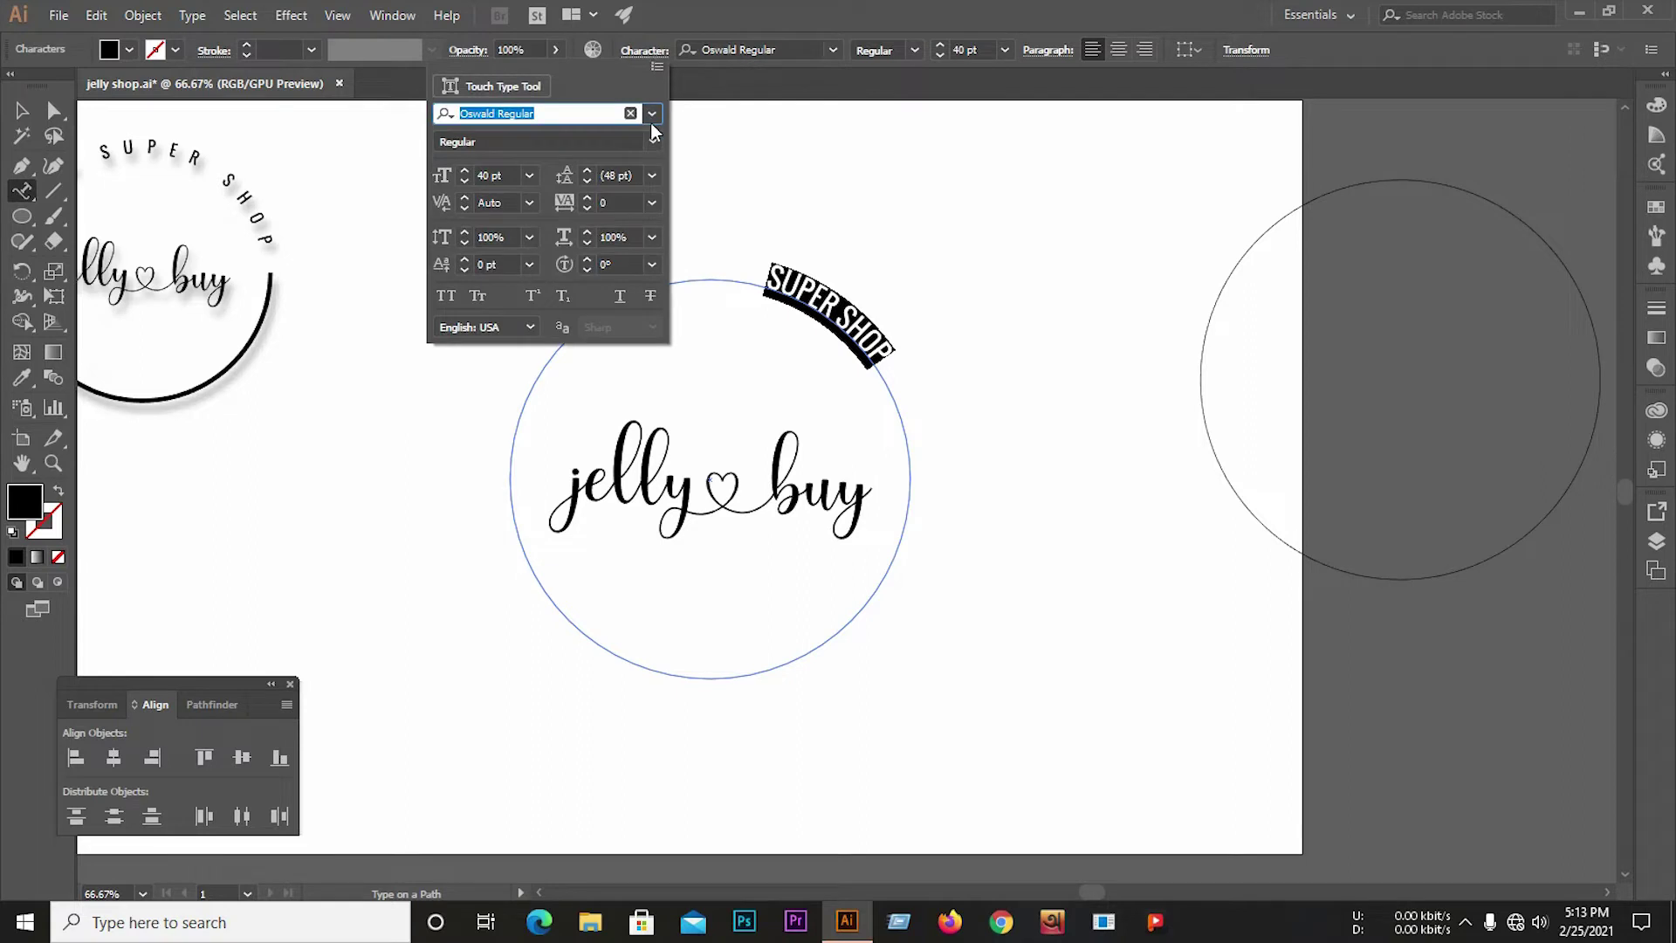
left_click(637, 201)
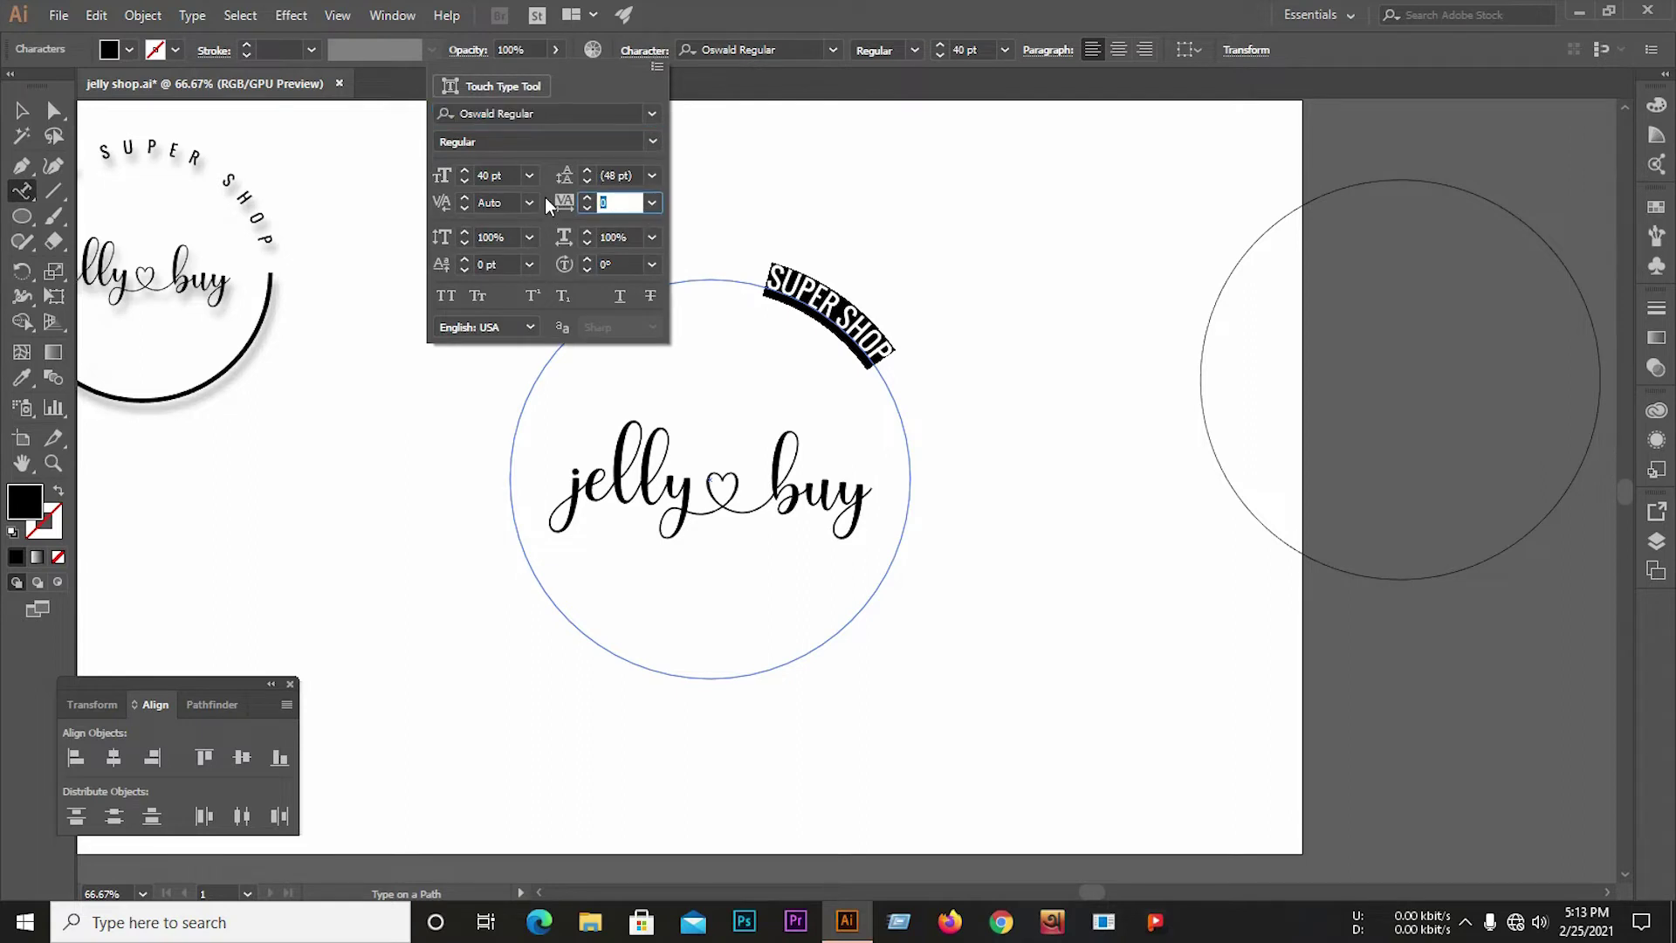
type("51000")
key("Return")
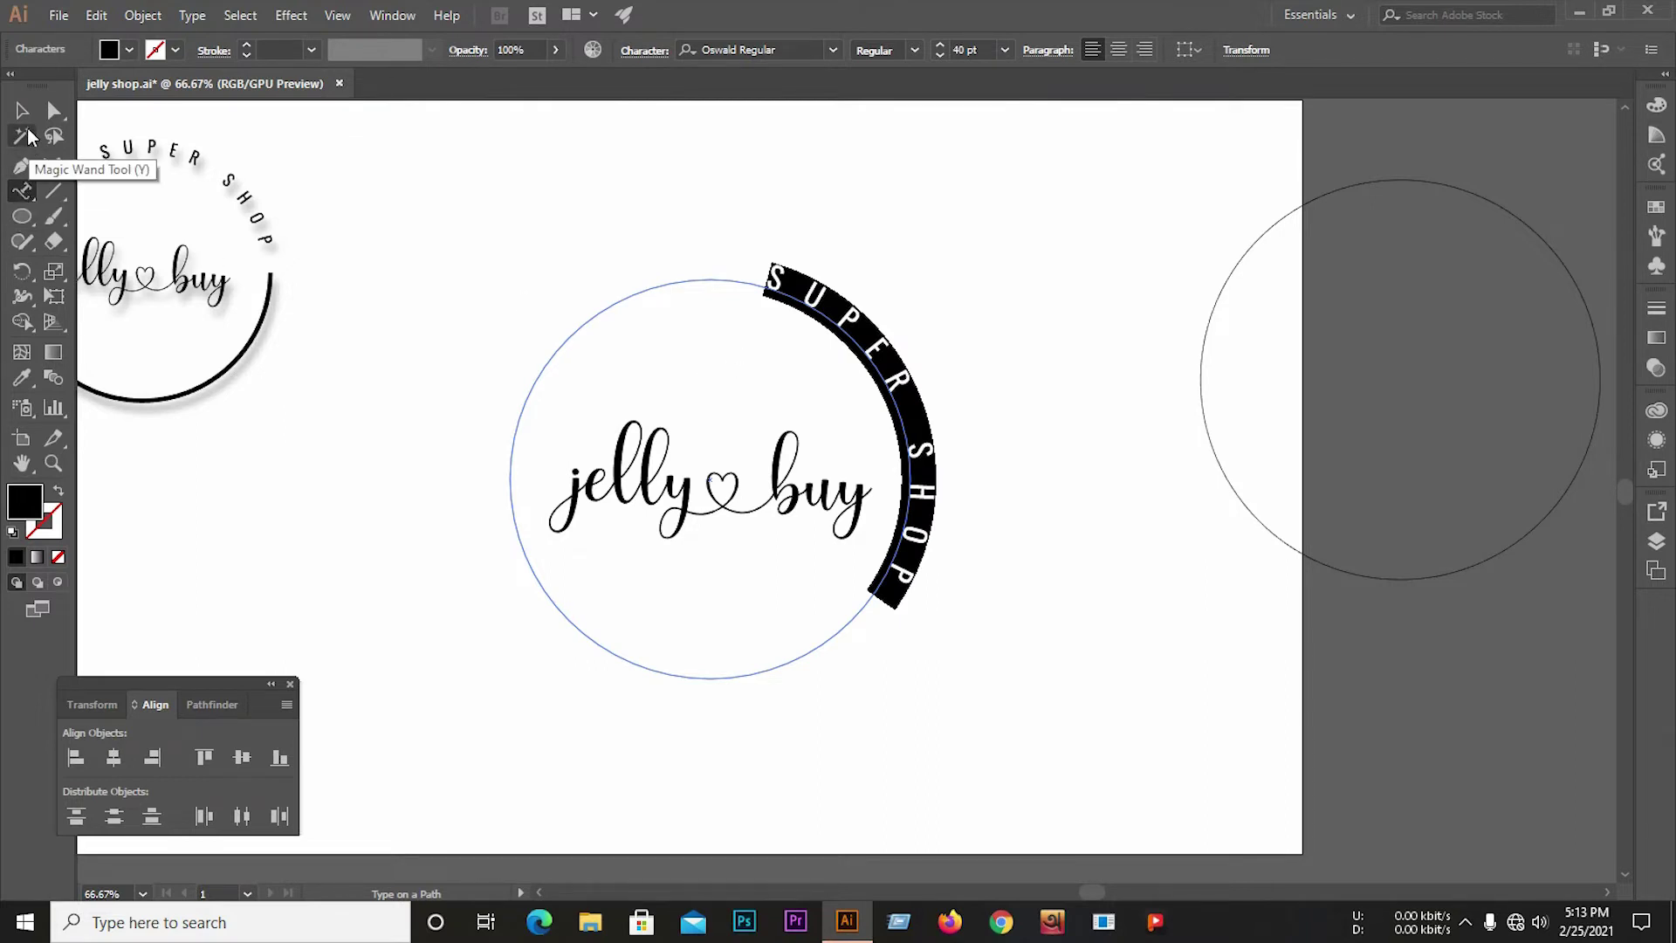
- Centre SUPER SHOP over the circle's top and move the spare circle back onto the logo
left_click(22, 110)
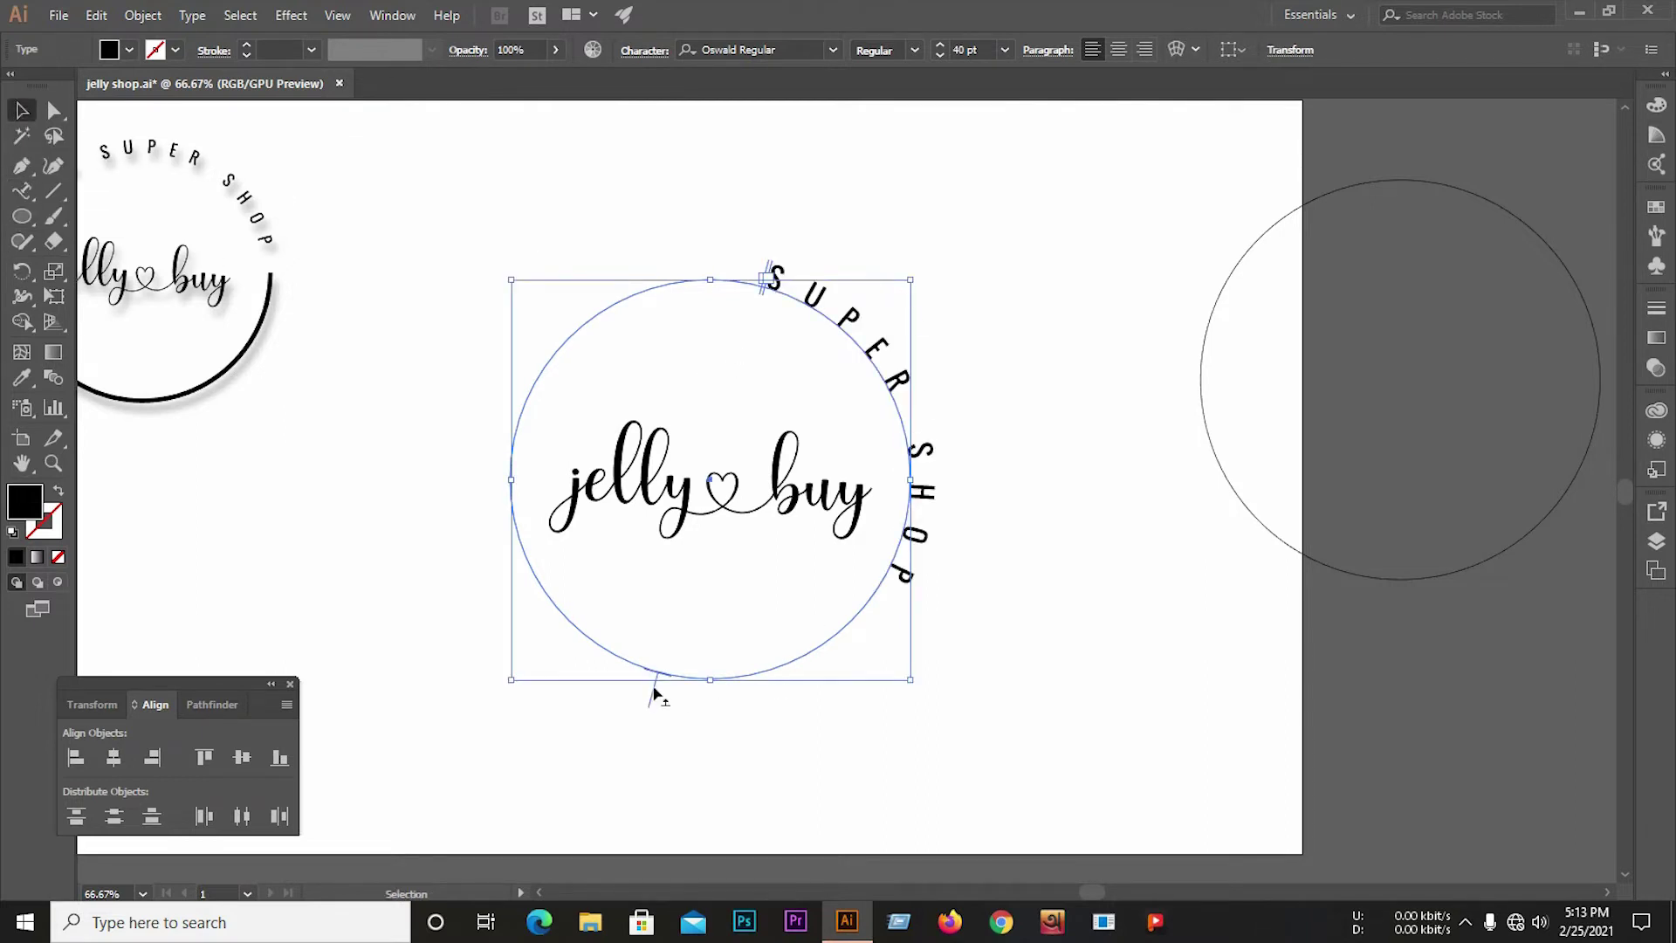
mouse_move(655, 695)
left_mouse_down()
mouse_move(790, 730)
mouse_move(678, 733)
mouse_move(464, 637)
mouse_move(367, 404)
mouse_move(534, 238)
mouse_move(606, 202)
mouse_move(718, 195)
mouse_move(946, 374)
mouse_move(995, 652)
mouse_move(971, 776)
mouse_move(853, 816)
mouse_move(861, 797)
mouse_move(579, 778)
mouse_move(363, 475)
mouse_move(464, 316)
mouse_move(518, 143)
left_mouse_up()
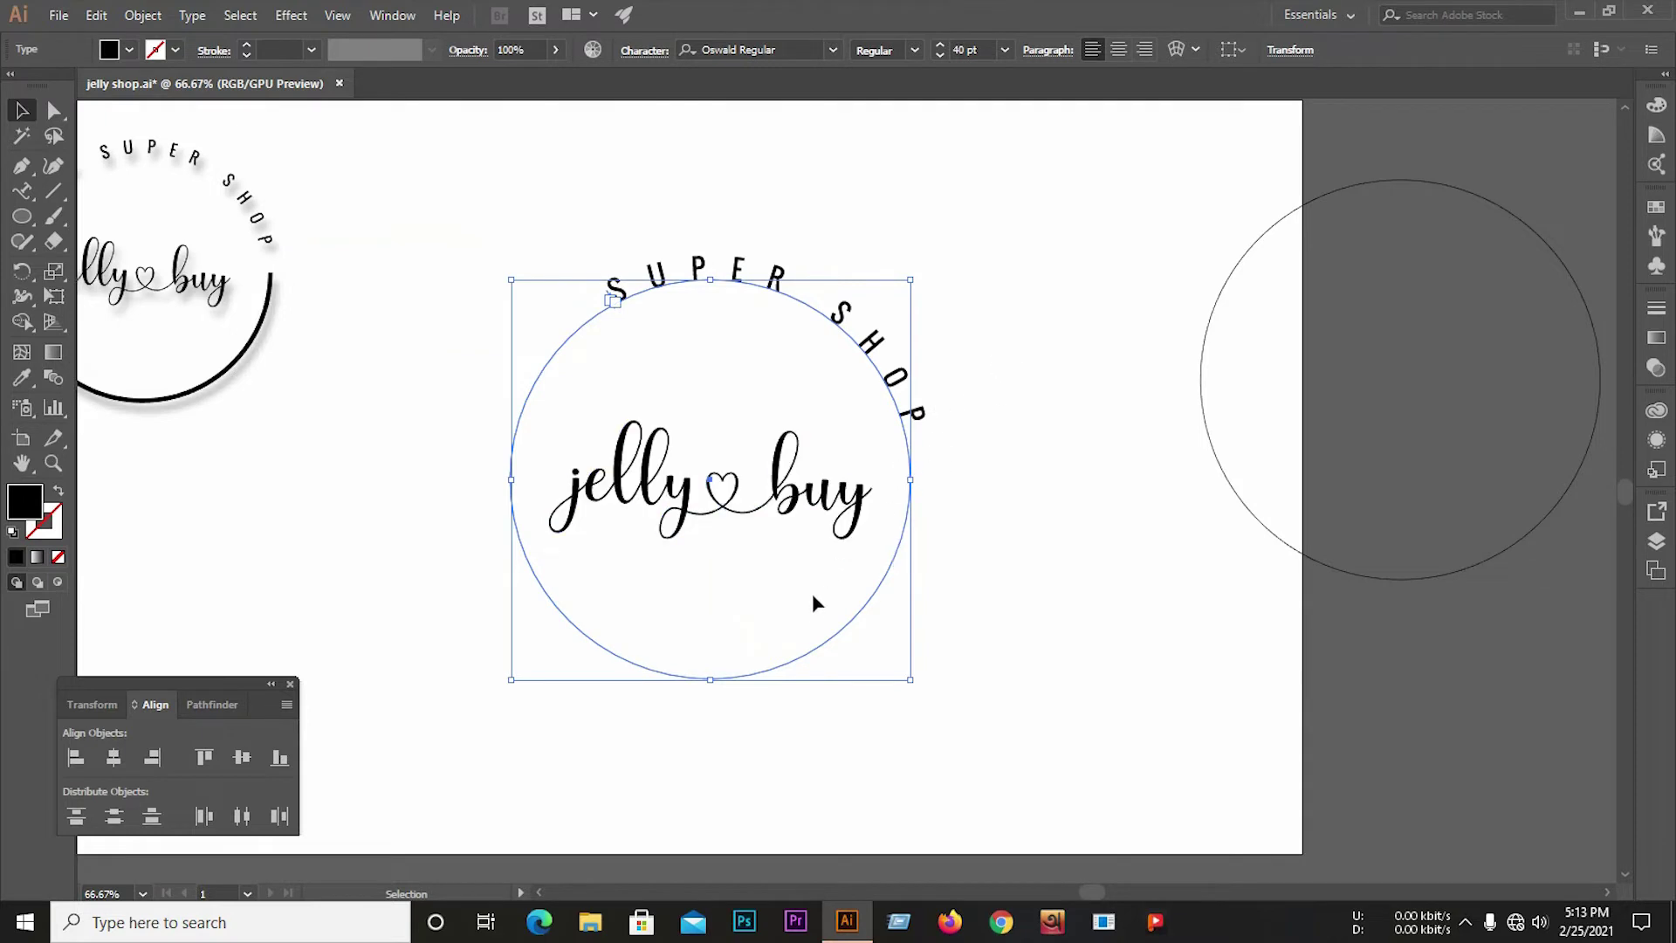
left_click(823, 655)
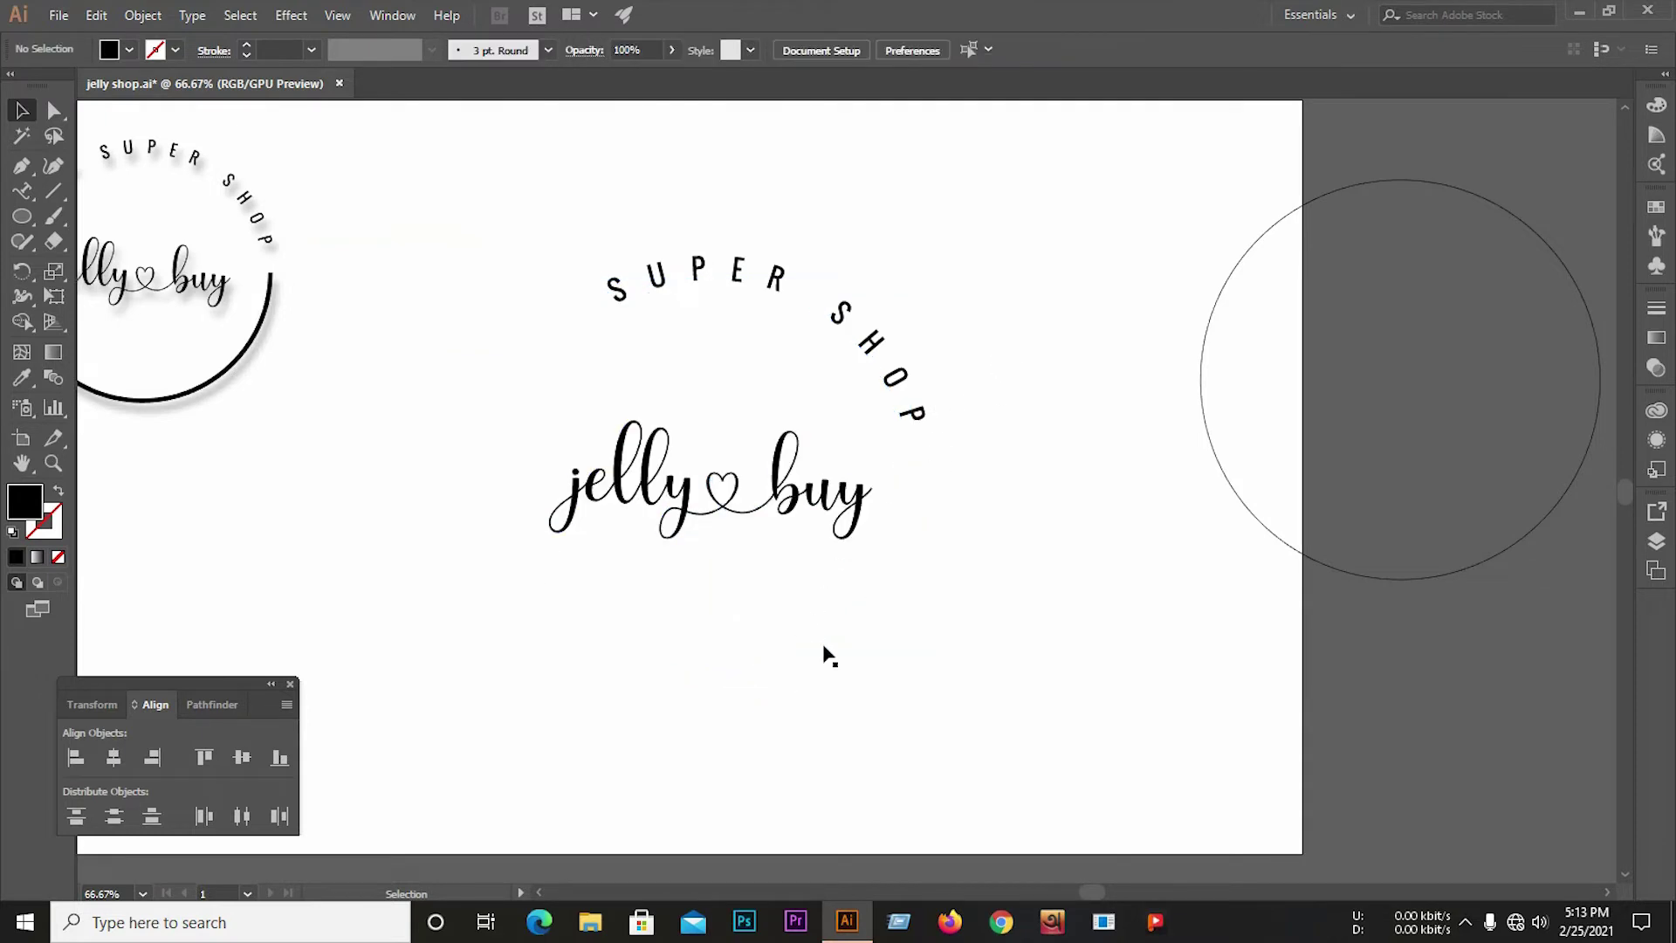
left_click(736, 273)
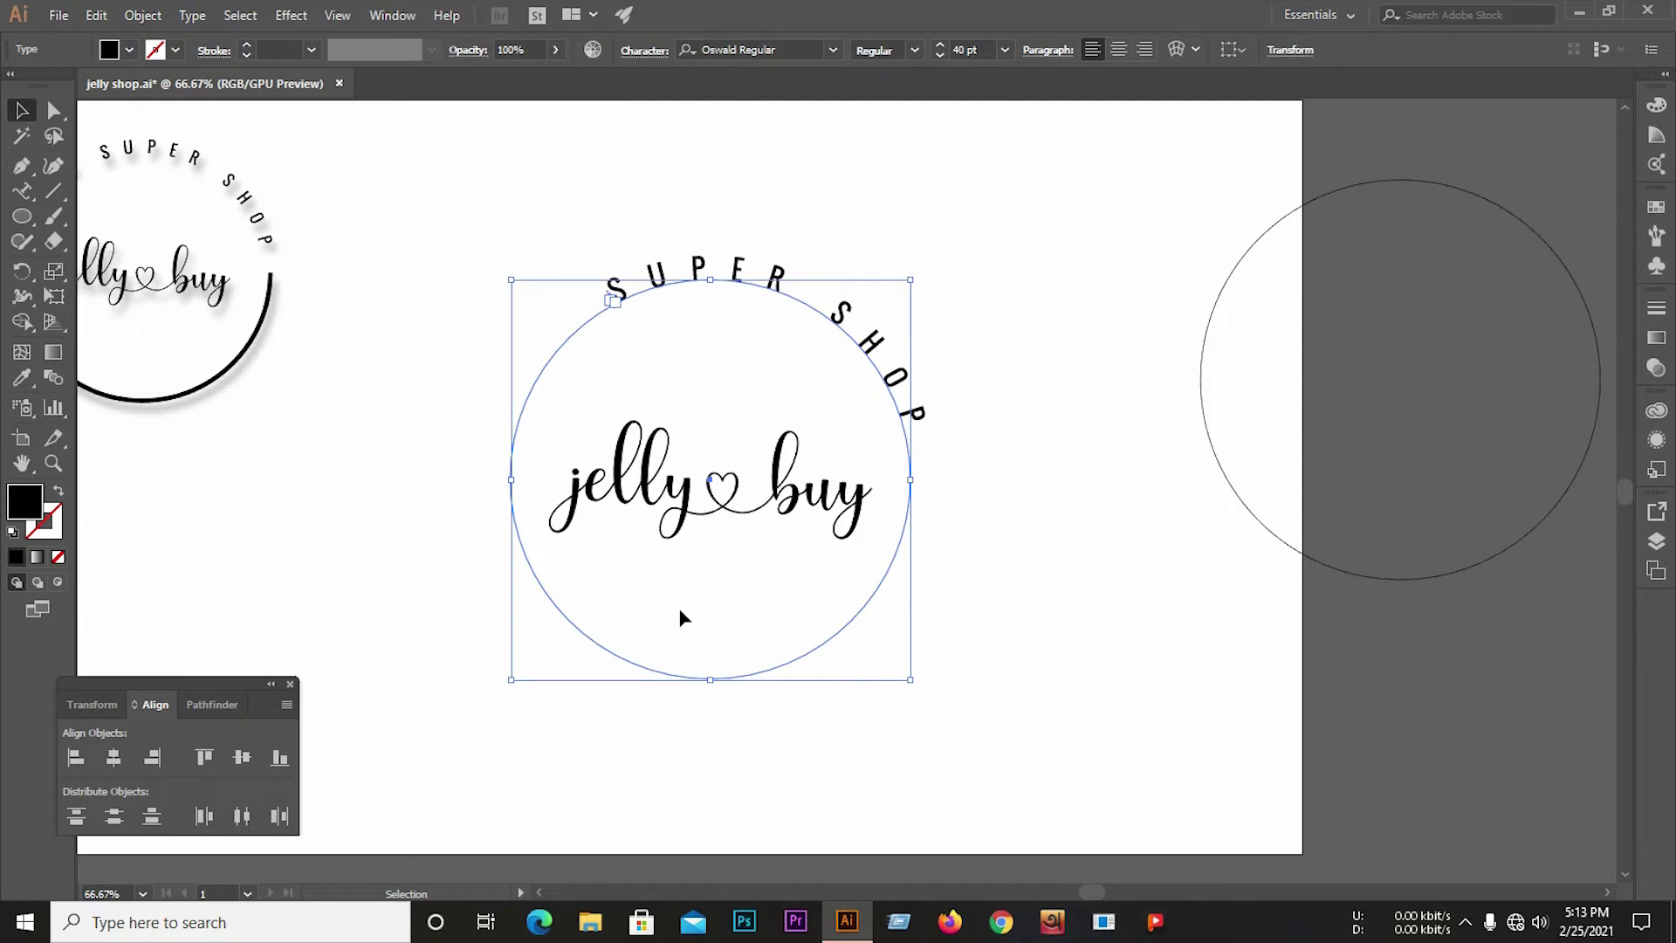
left_click(978, 318)
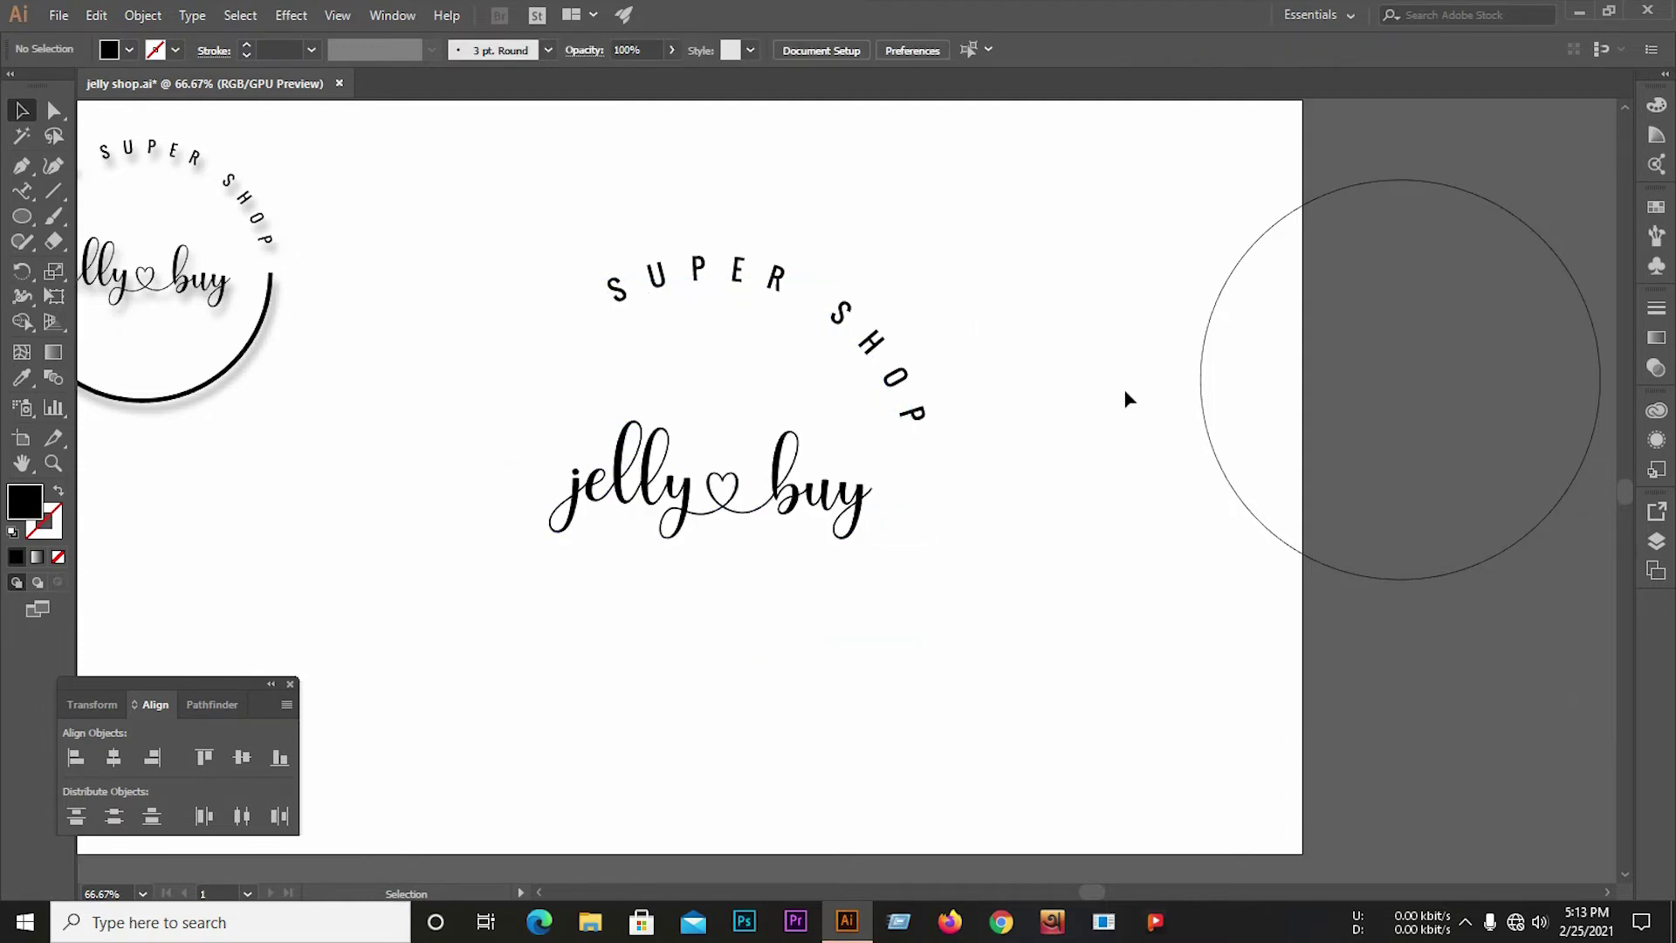
left_click_drag(1247, 259, 557, 359)
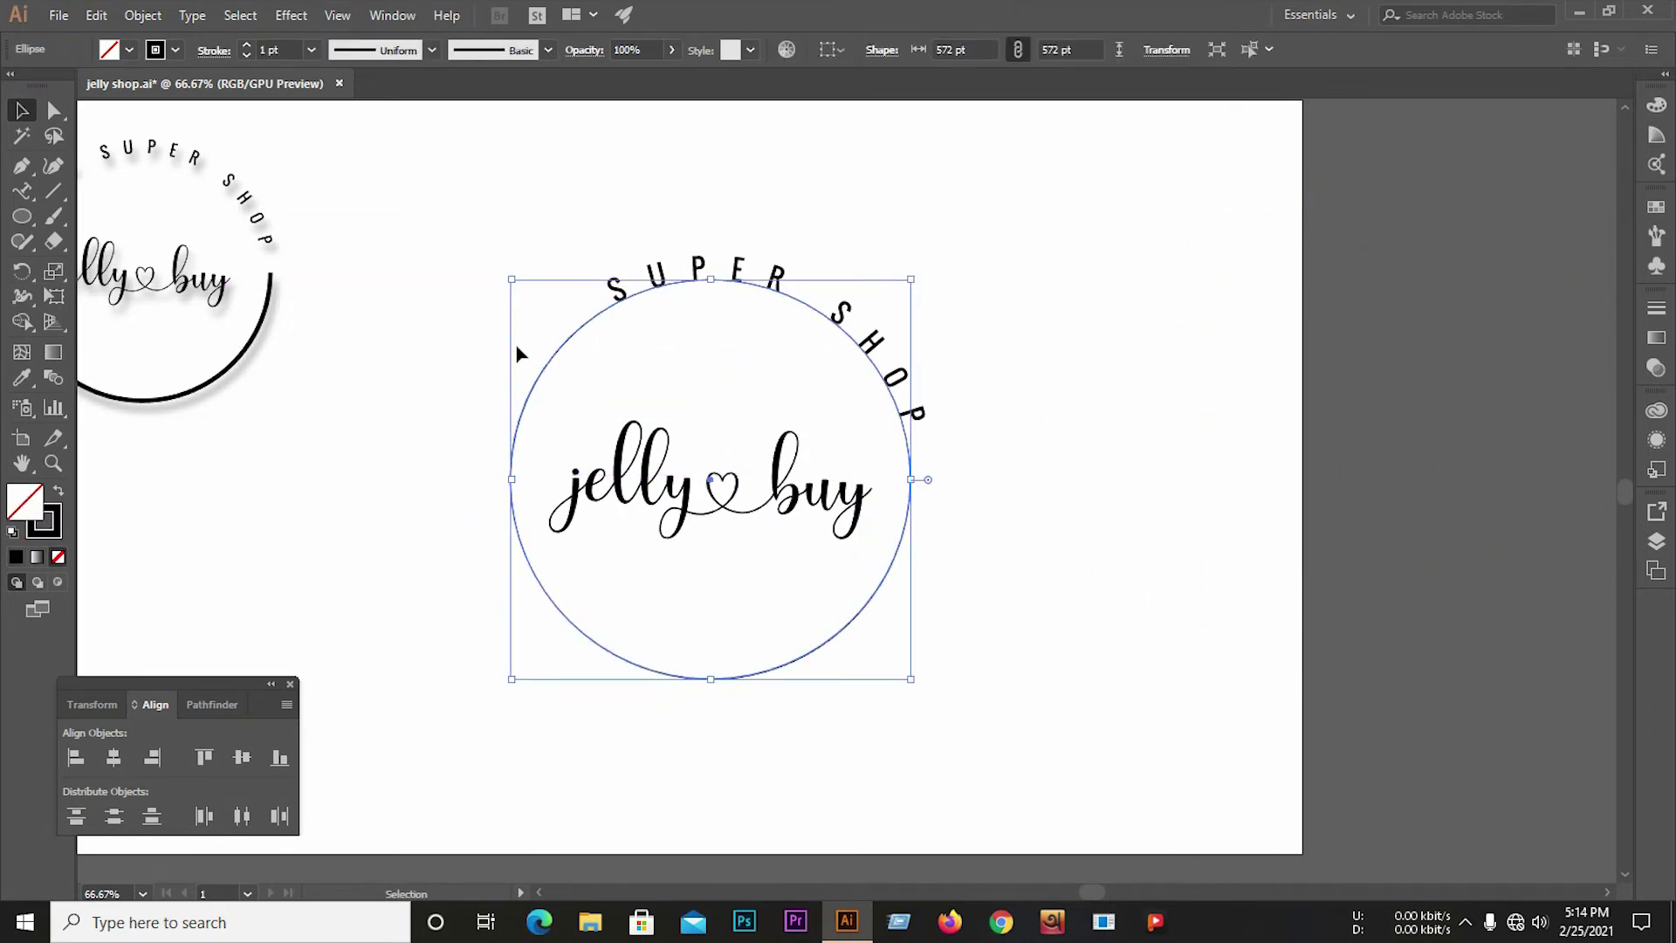
- Give the spare circle an 11 pt stroke and enlarge it to about 604 pt wide
left_click(281, 50)
key("Up")
key("Up")
key("Up")
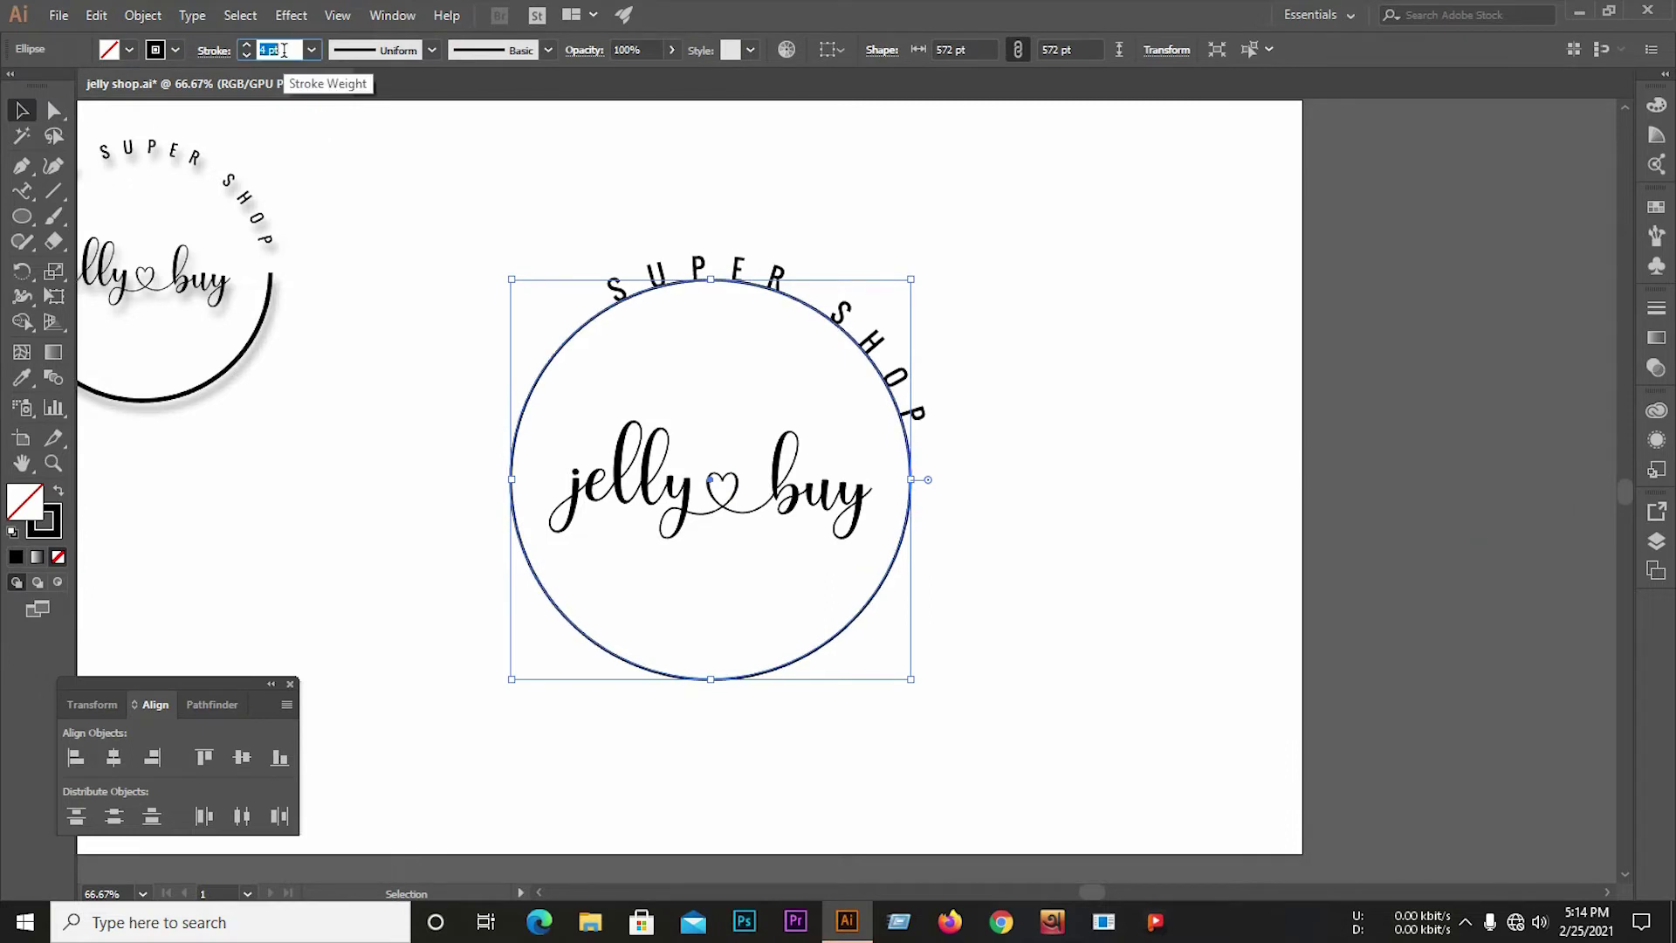
key("Up")
key("Up")
key("Up")
key("Up")
key("Up")
key("Up")
key("Up")
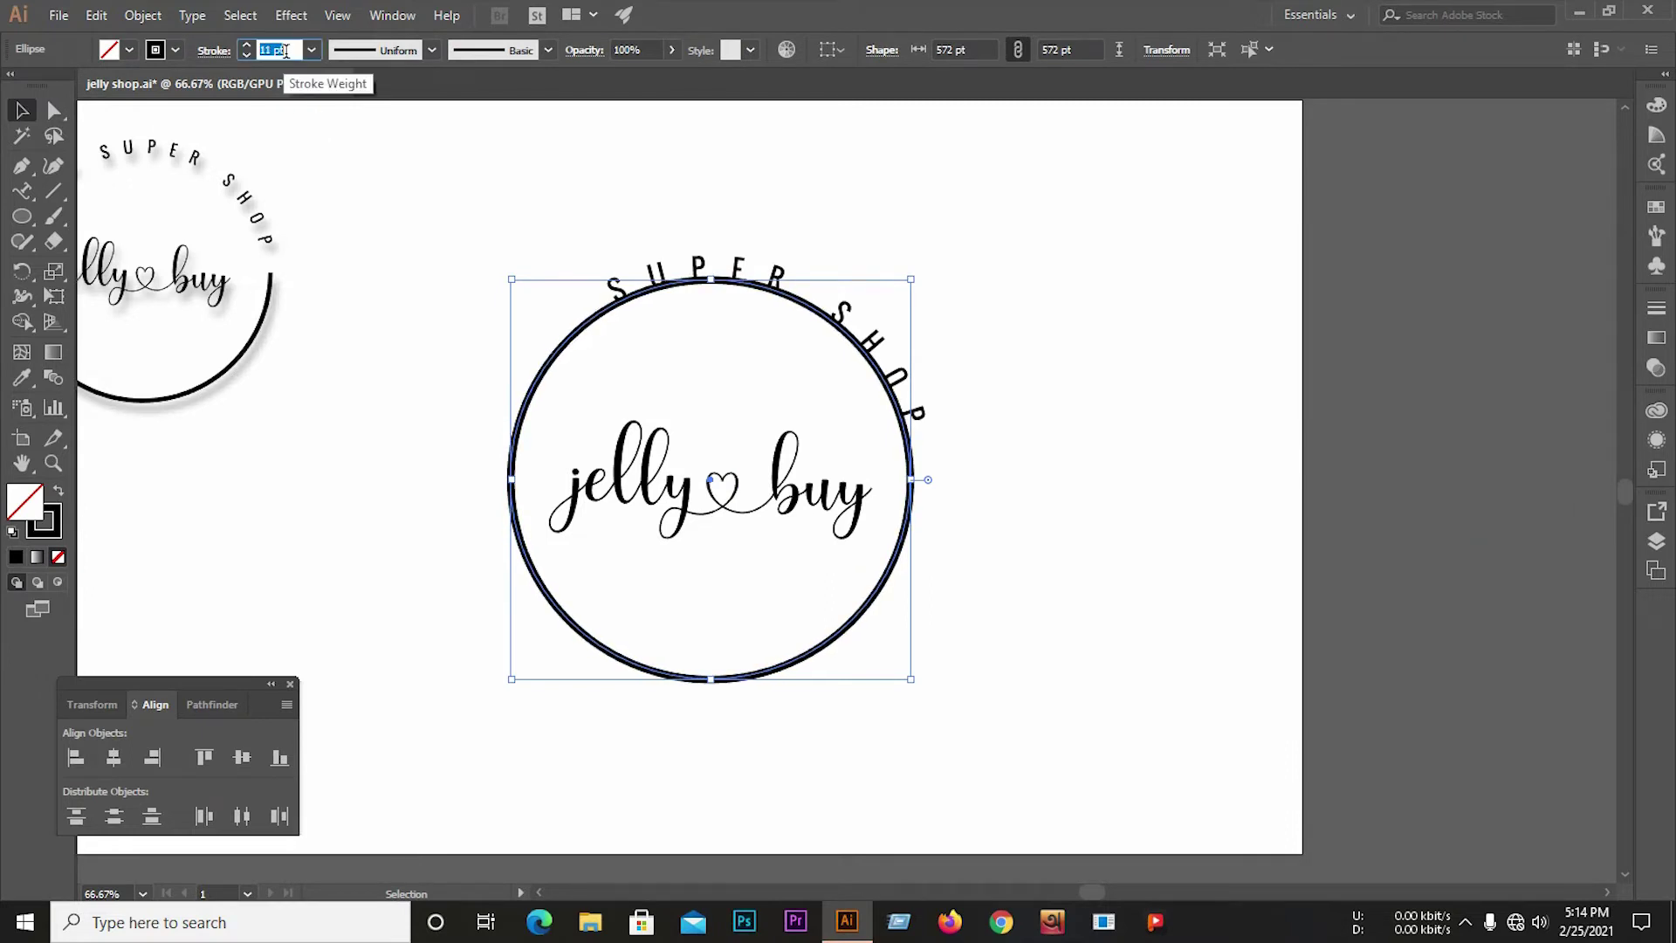
left_click_drag(917, 279, 923, 272)
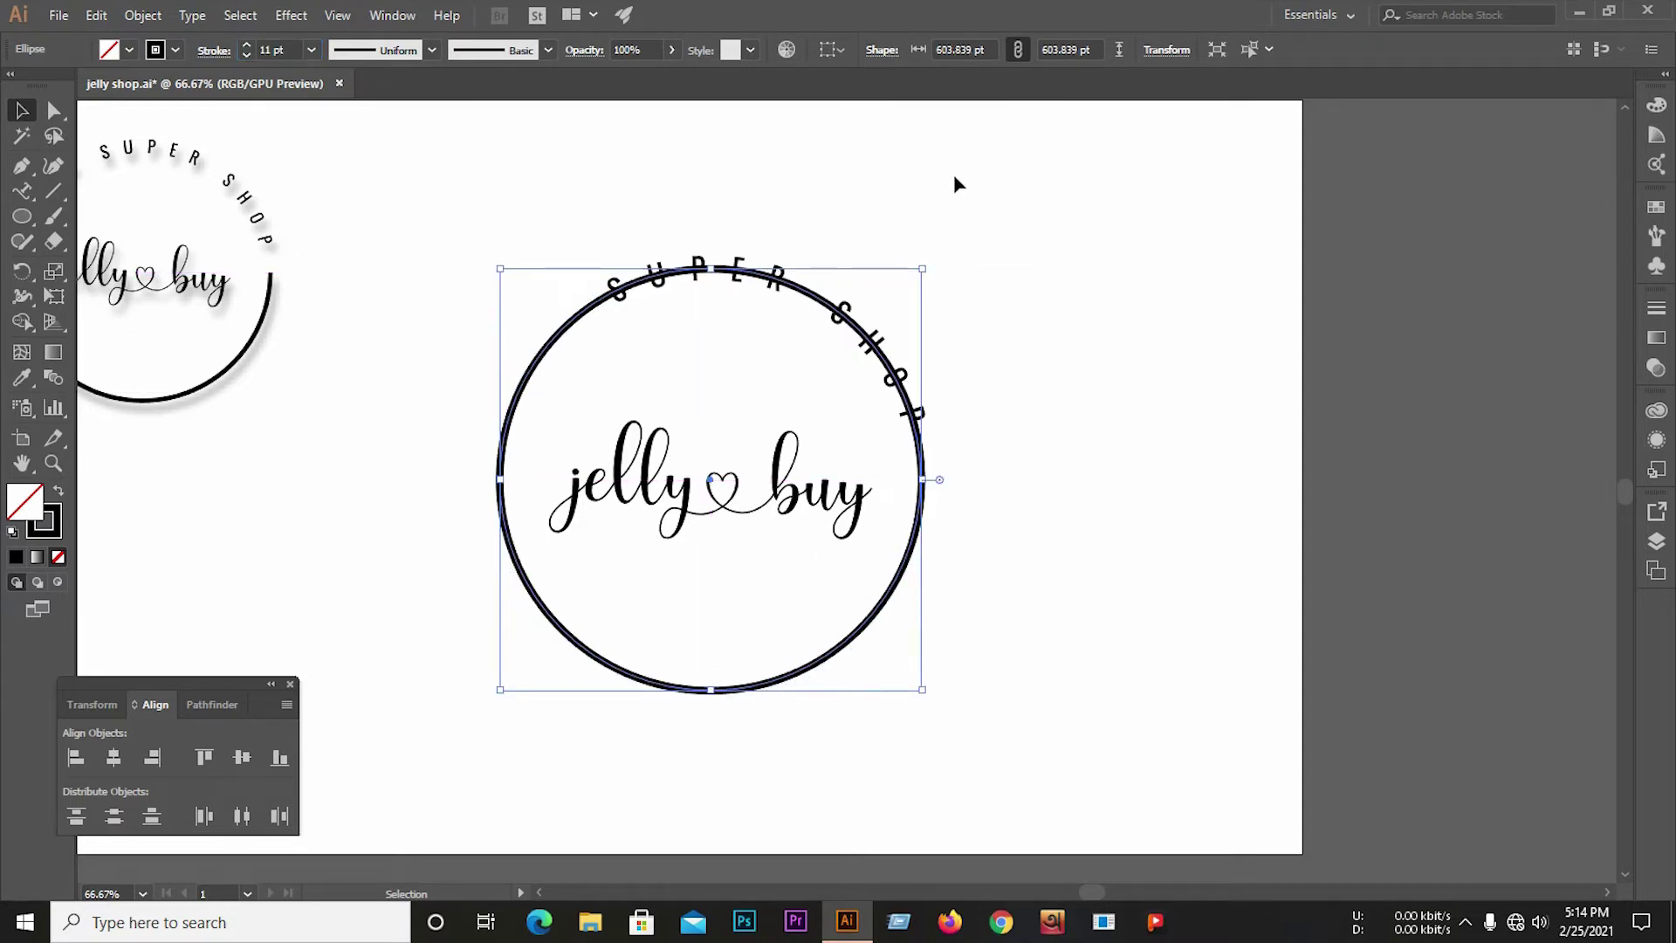
- Add anchor points on the thick circle's upper-left and right sides
left_click(22, 165)
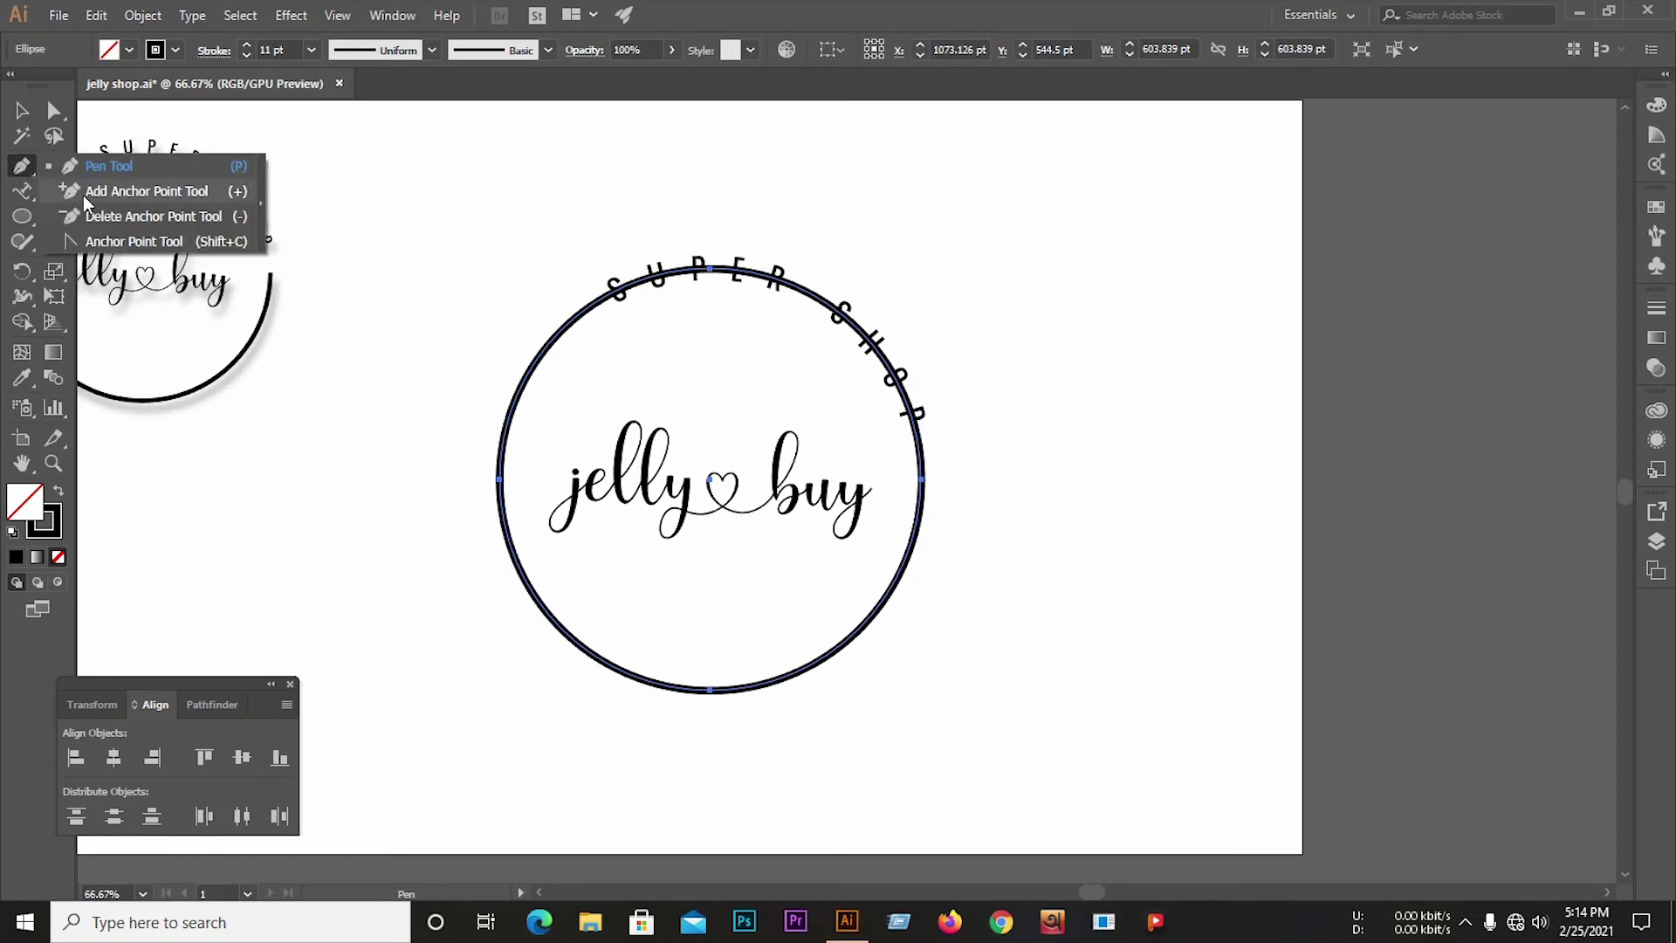
left_click(85, 192)
scroll(612, 310, "up", 3)
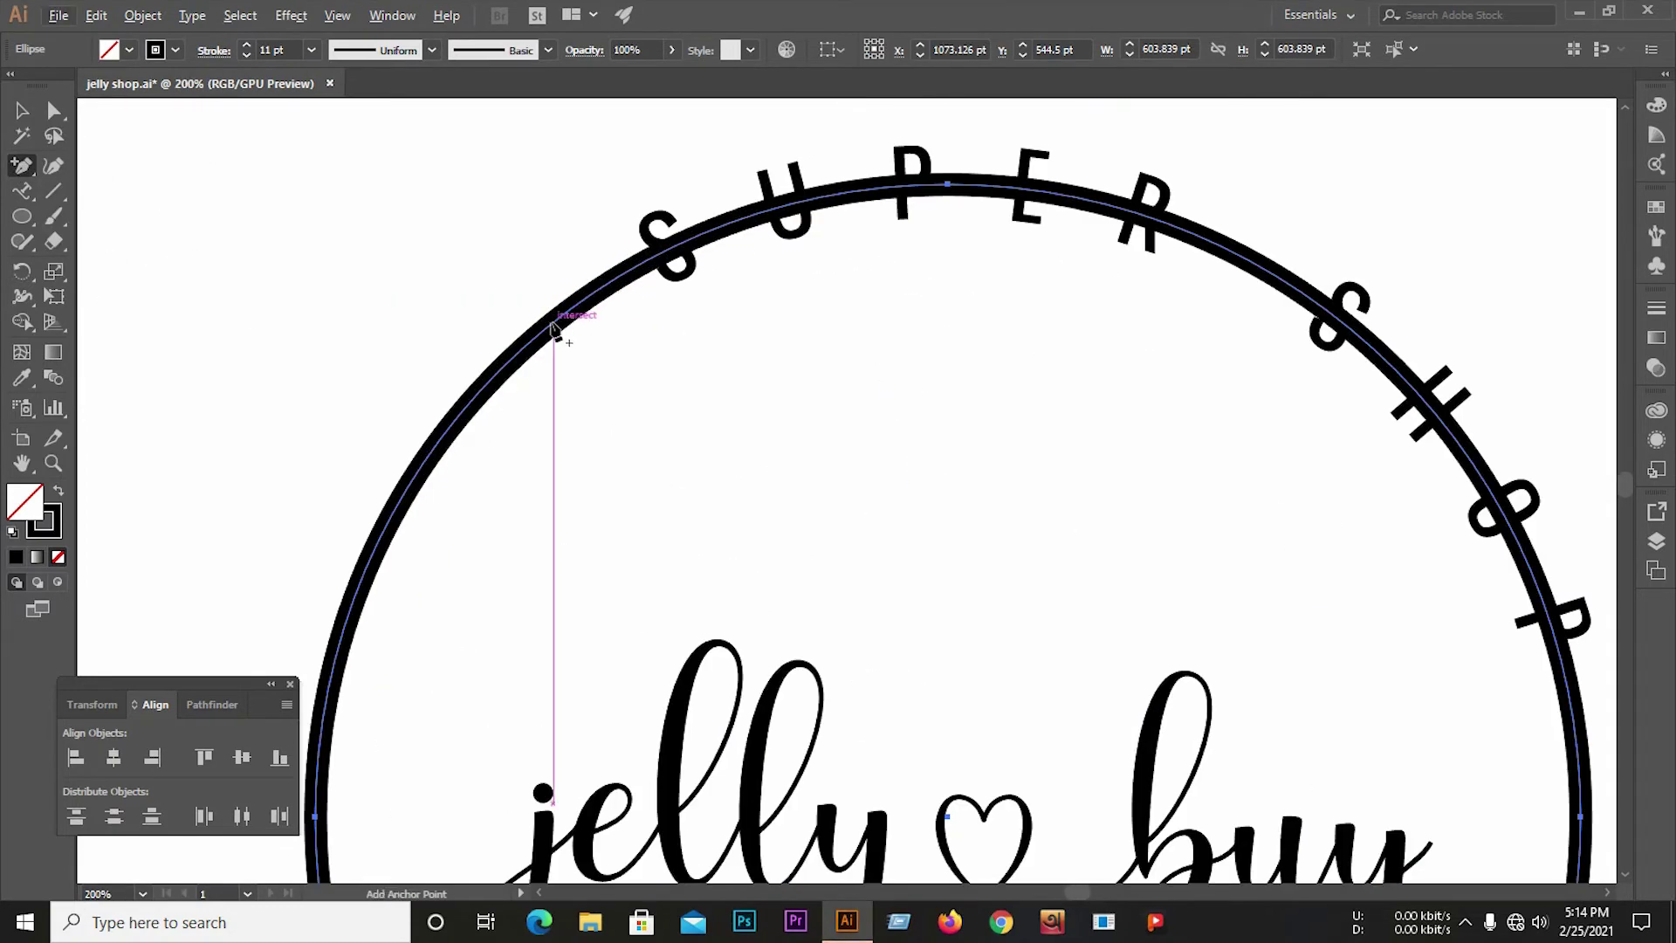
left_click(552, 330)
scroll(431, 300, "down", 2)
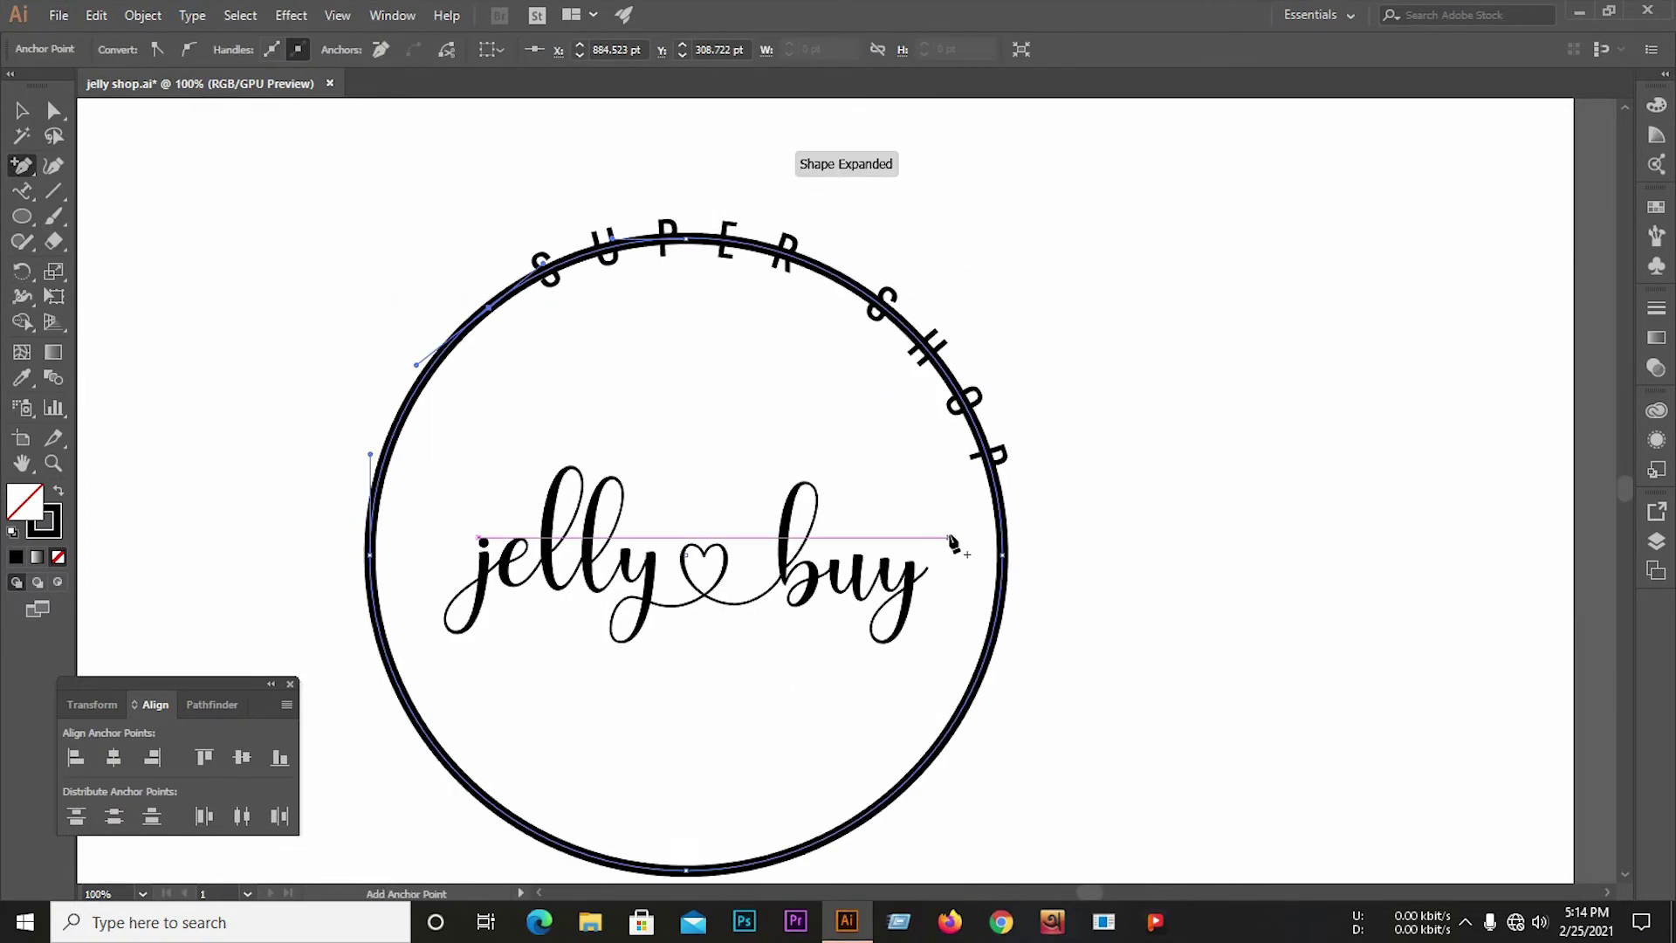
left_click(1003, 525)
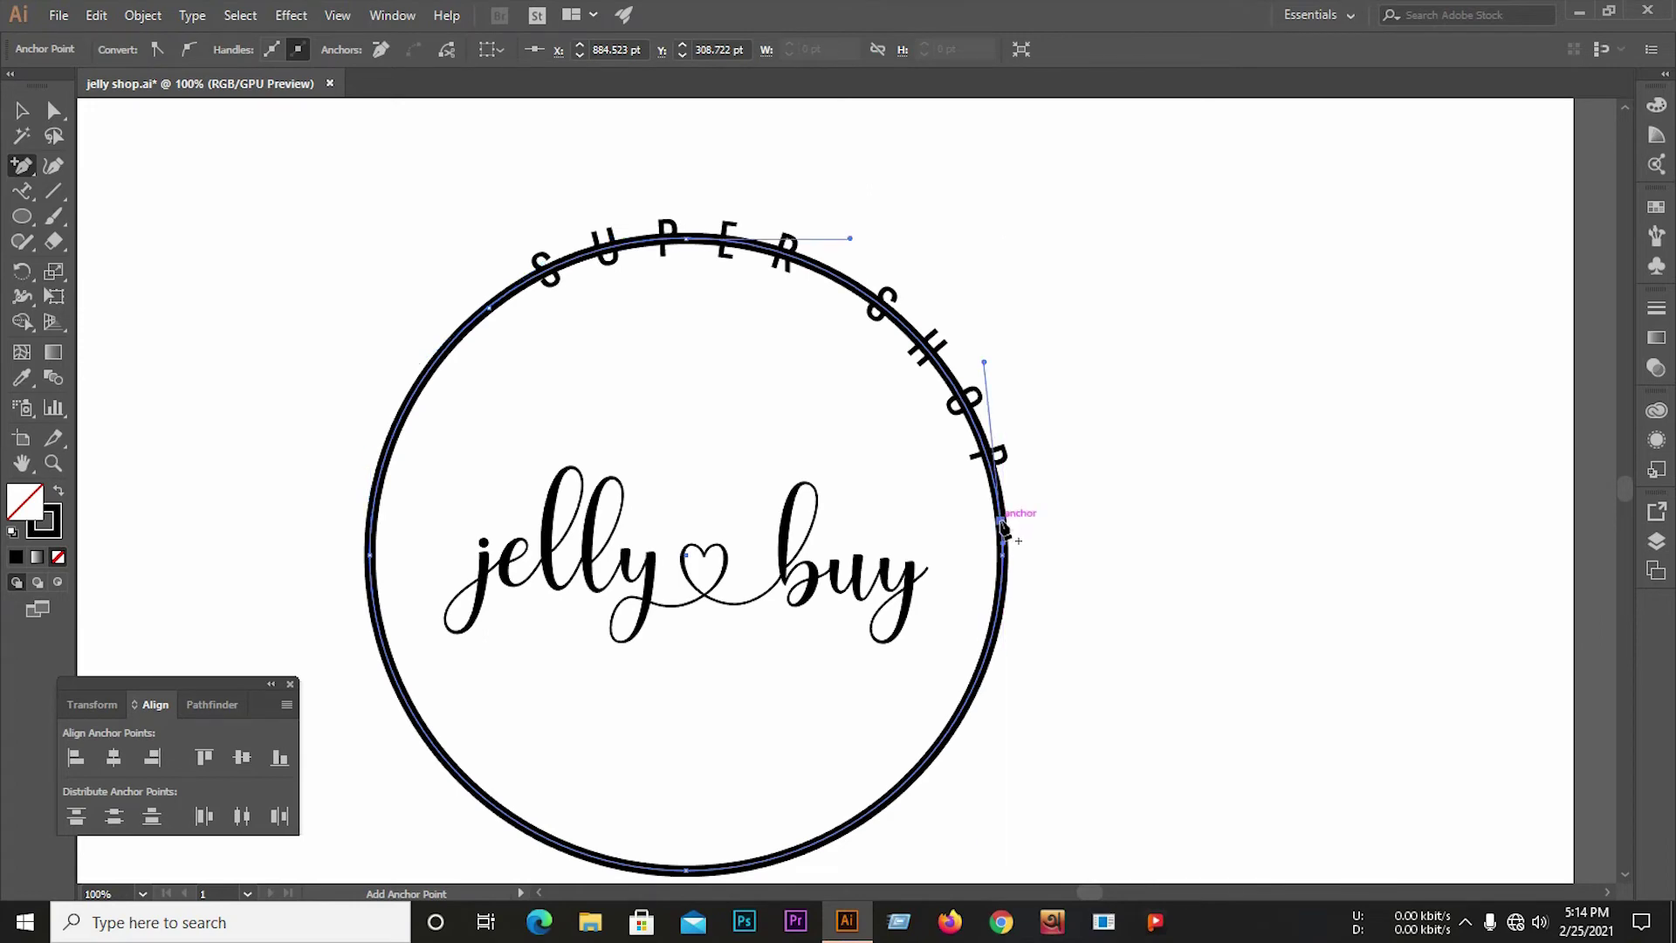
- Delete the circle's upper-right segment to open the outline
left_click(52, 112)
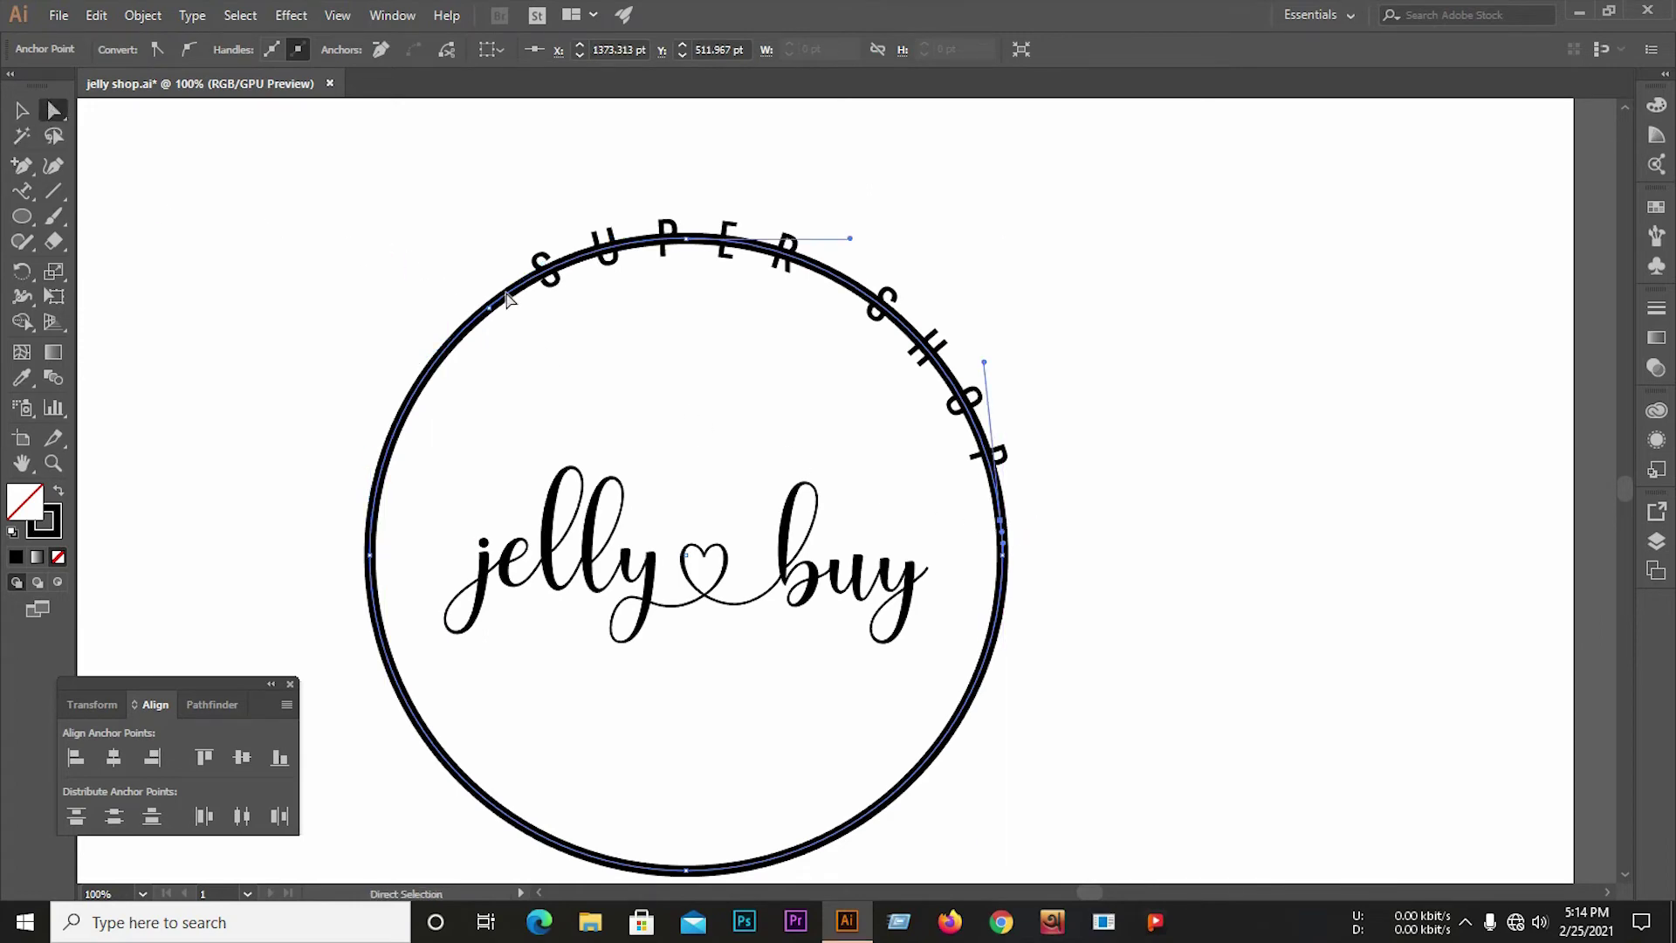
key("Delete")
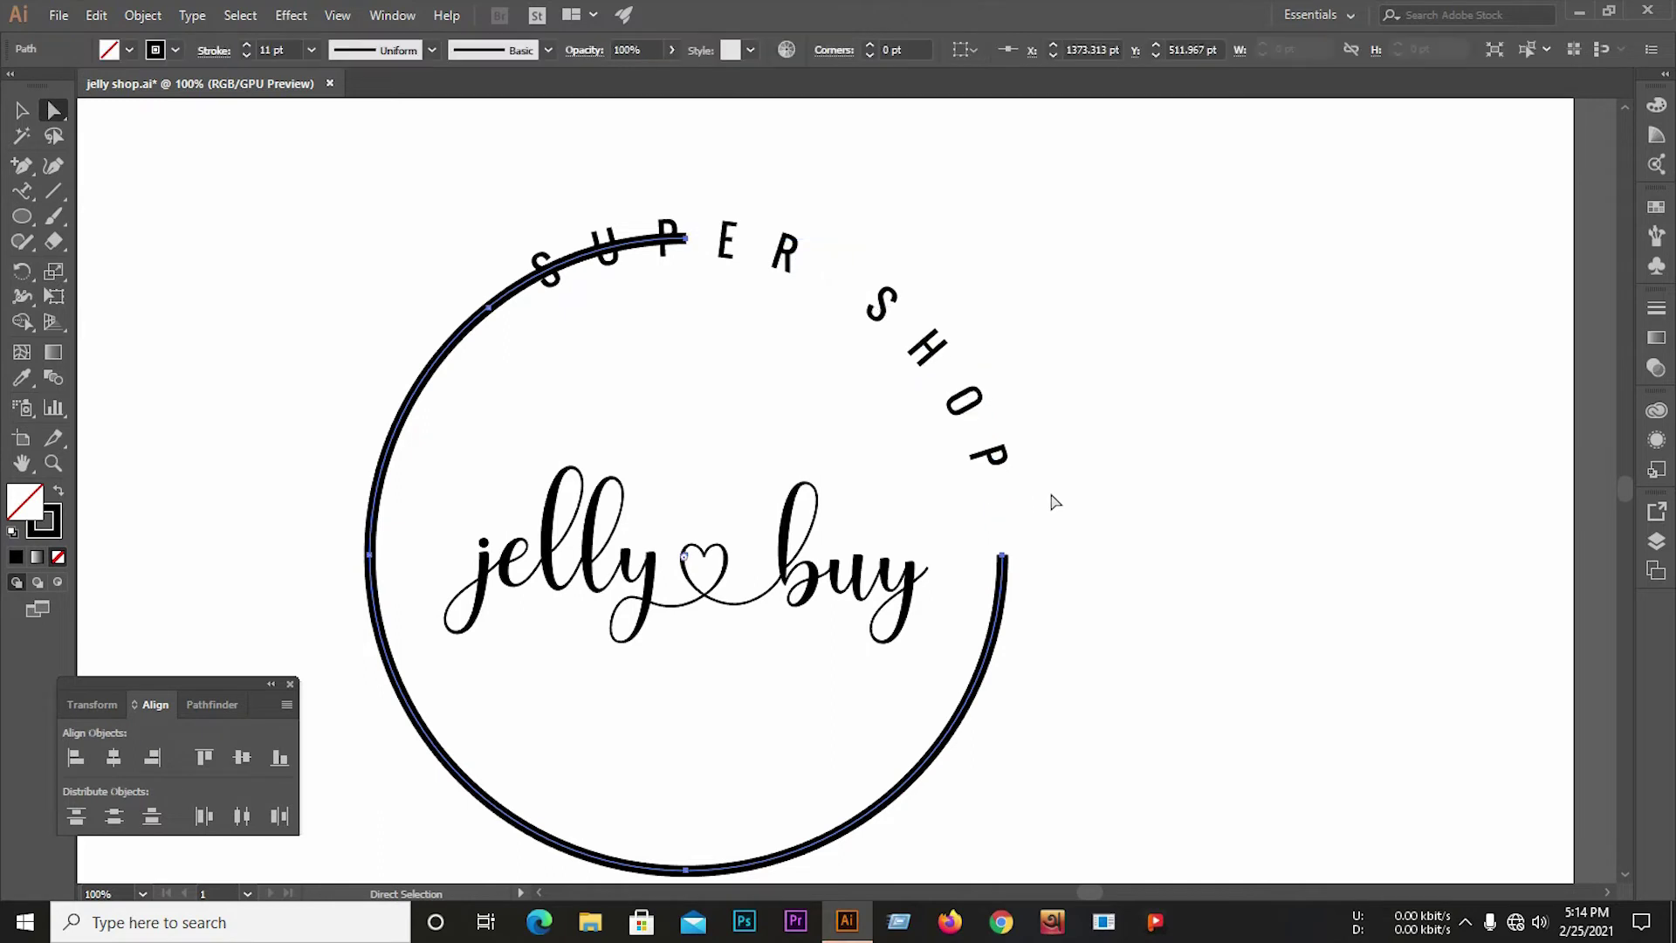
key("Delete")
left_click(1050, 499)
- Delete the arc's top segment beneath SUPER SHOP and reselect the open arc
left_click(770, 288)
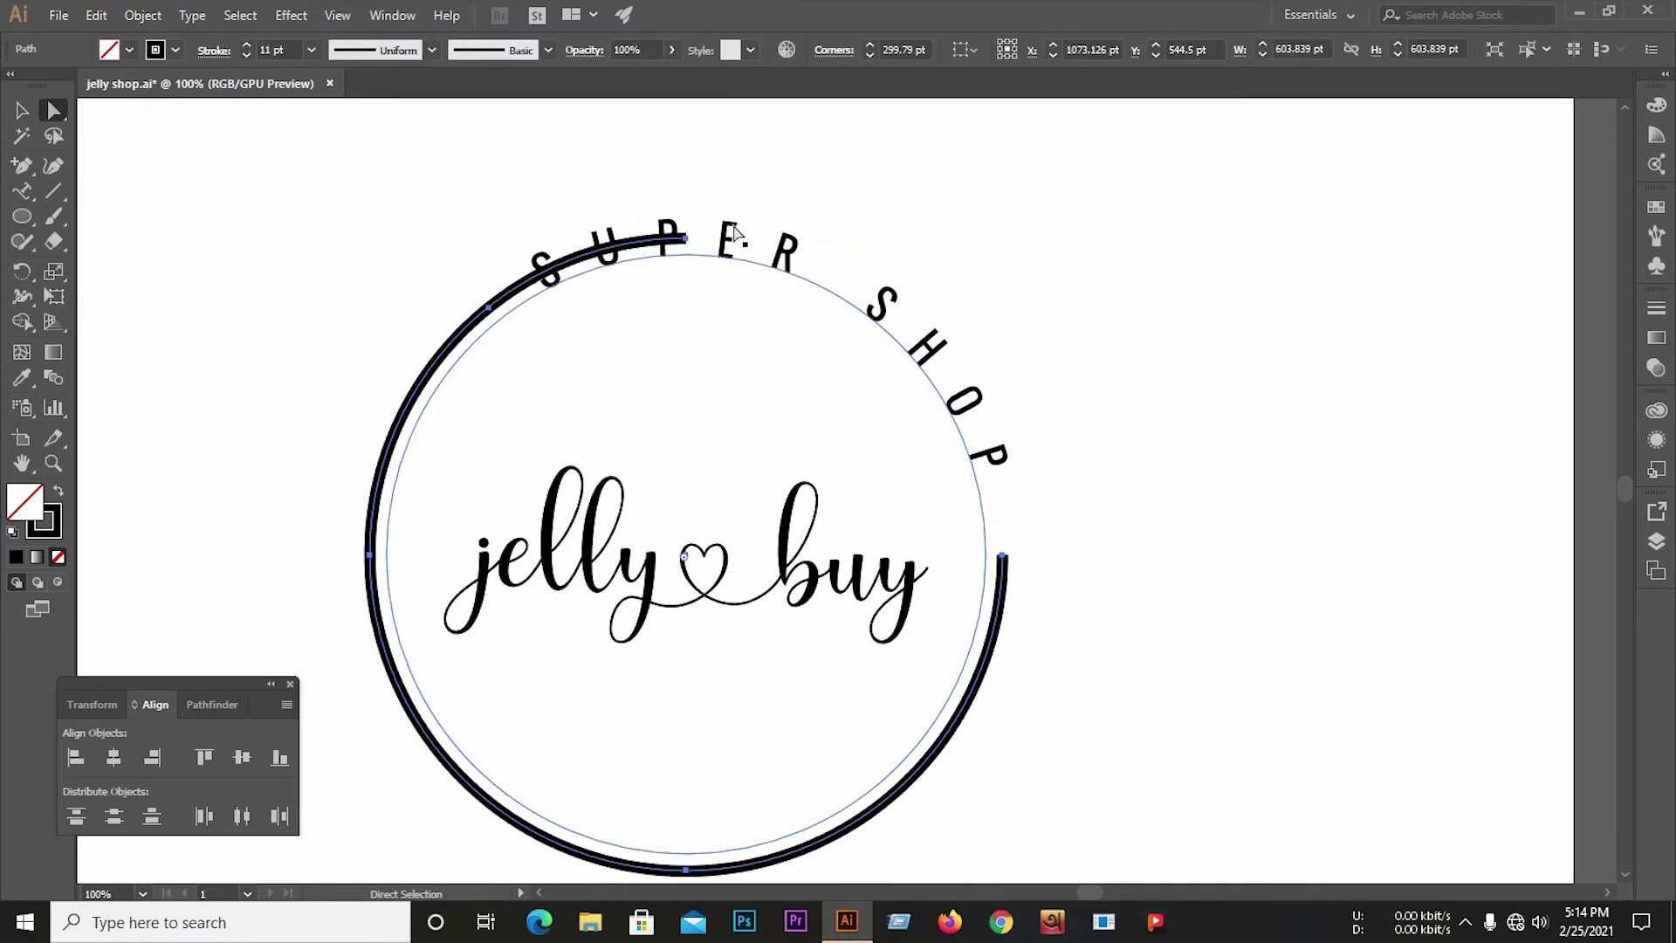
left_click_drag(733, 237, 703, 248)
key("Delete")
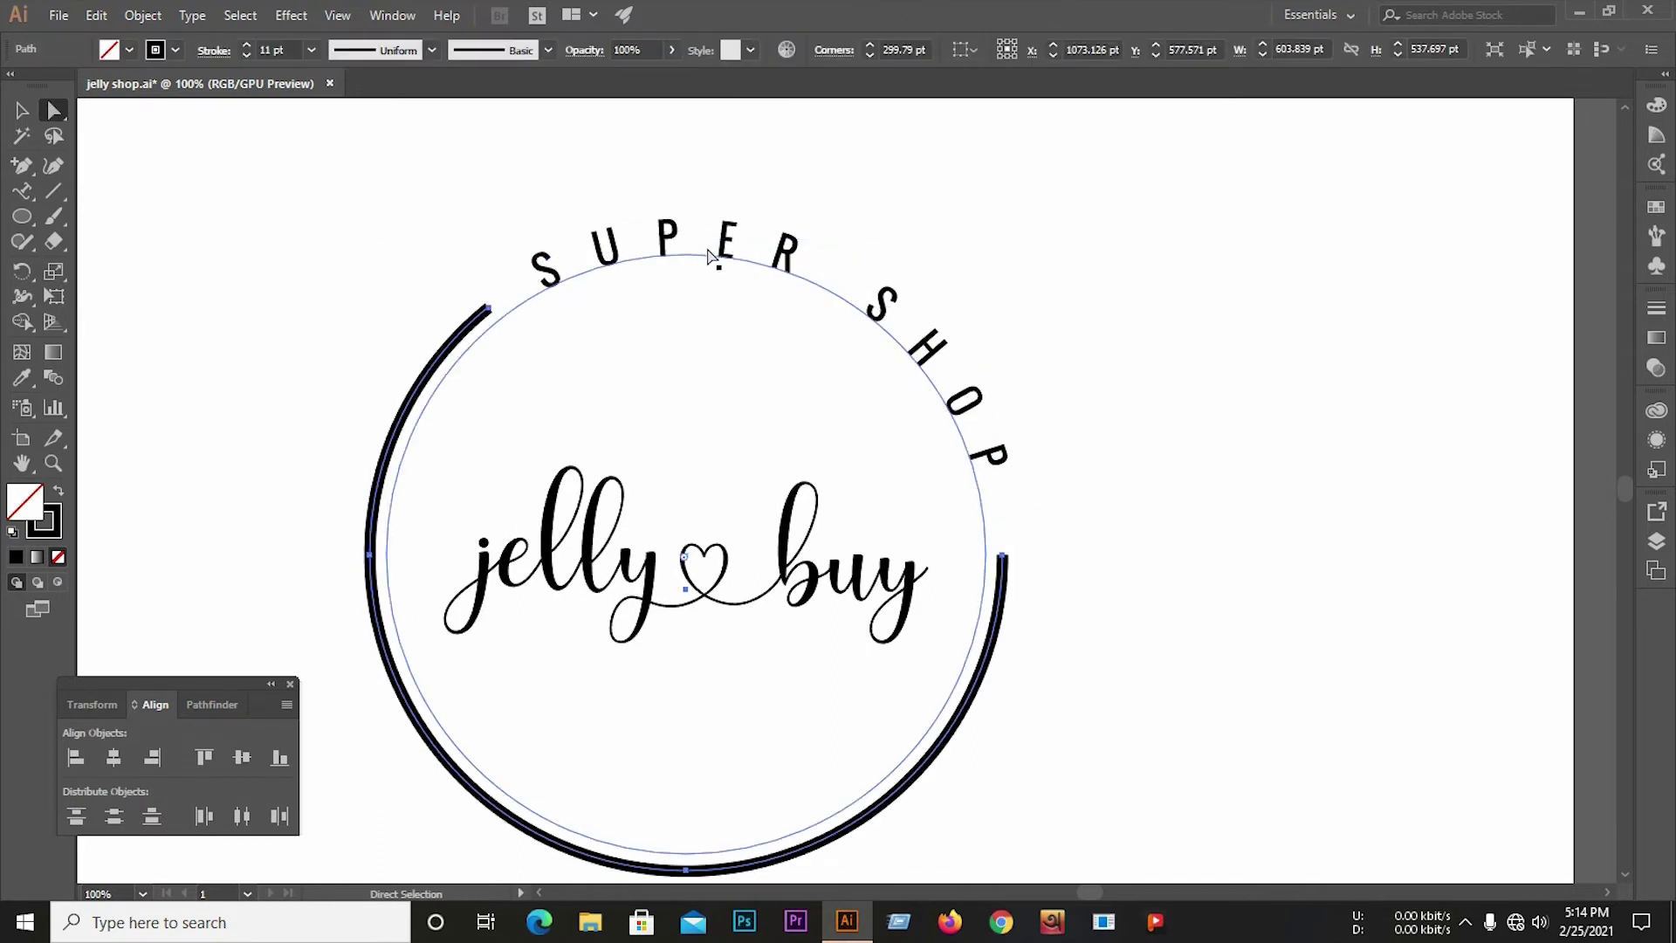
left_click(367, 232)
key("v")
left_click(341, 196)
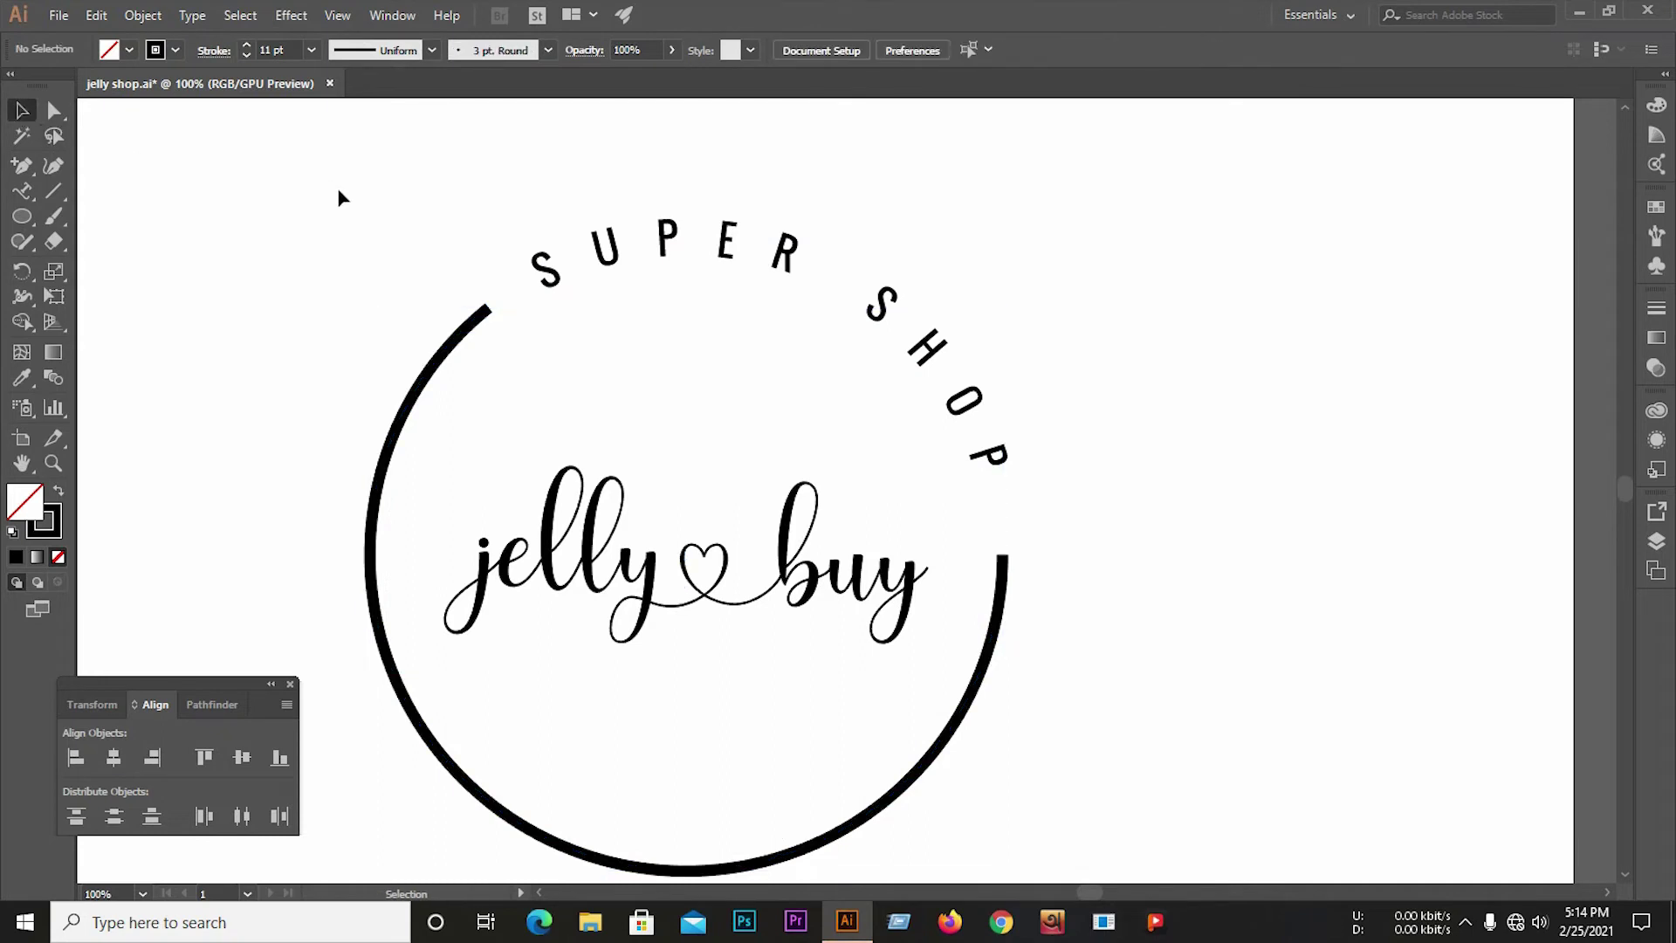
left_click(471, 323)
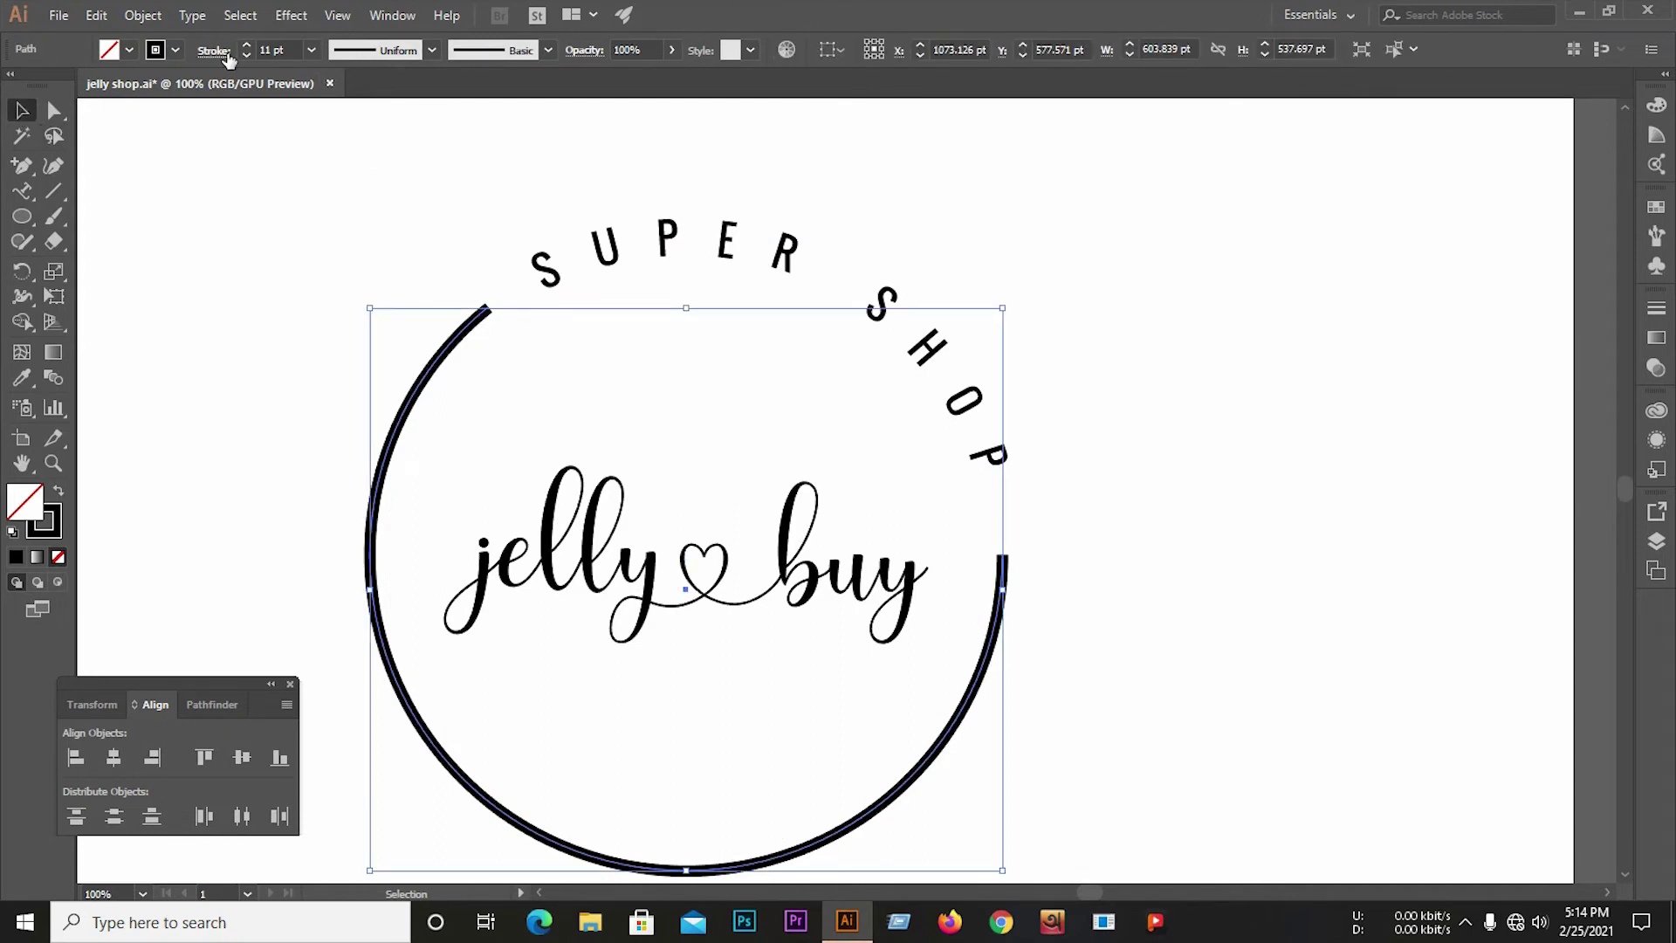
- Expand the thick arc's stroke into a filled shape
left_click(155, 19)
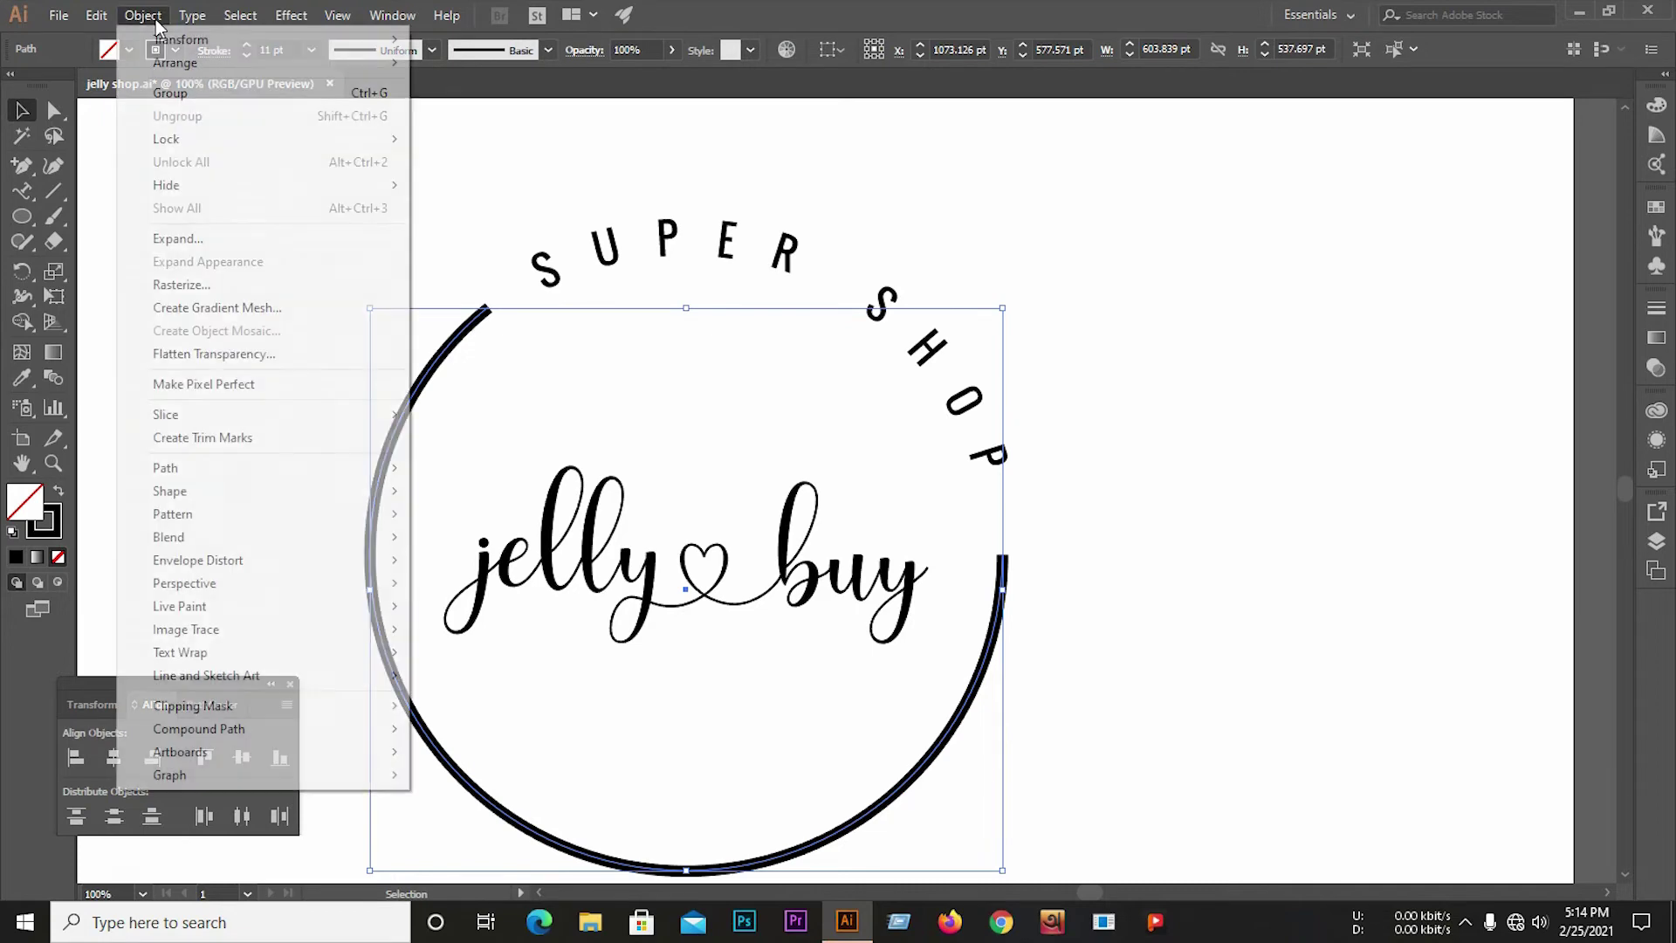
left_click(178, 248)
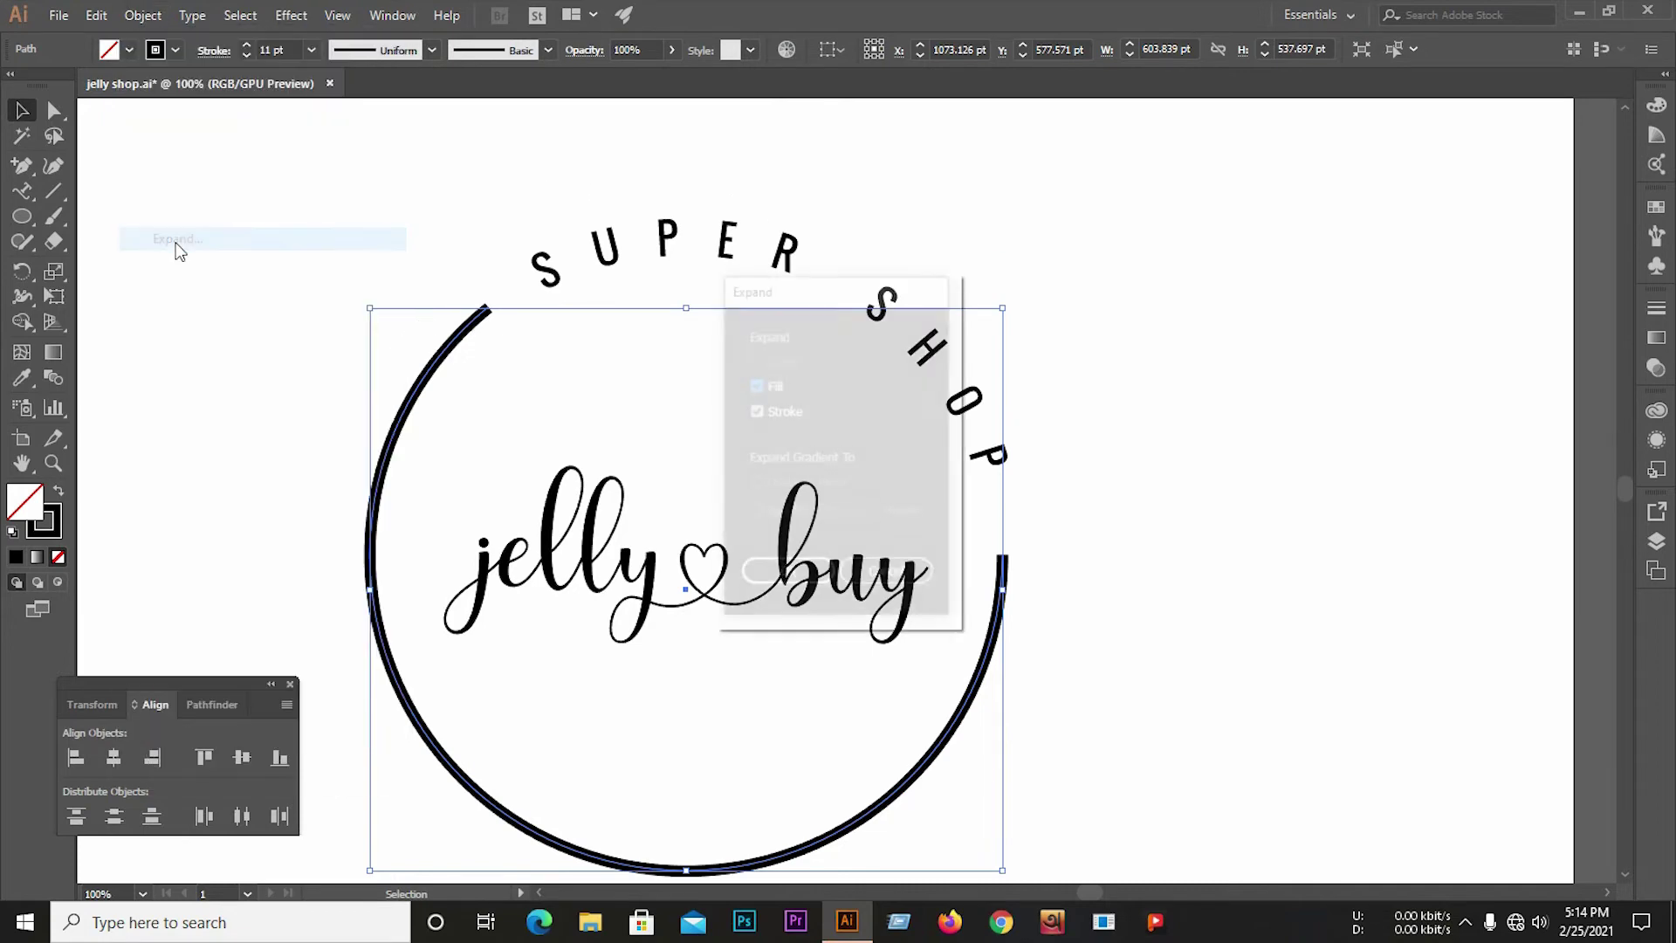
left_click(786, 572)
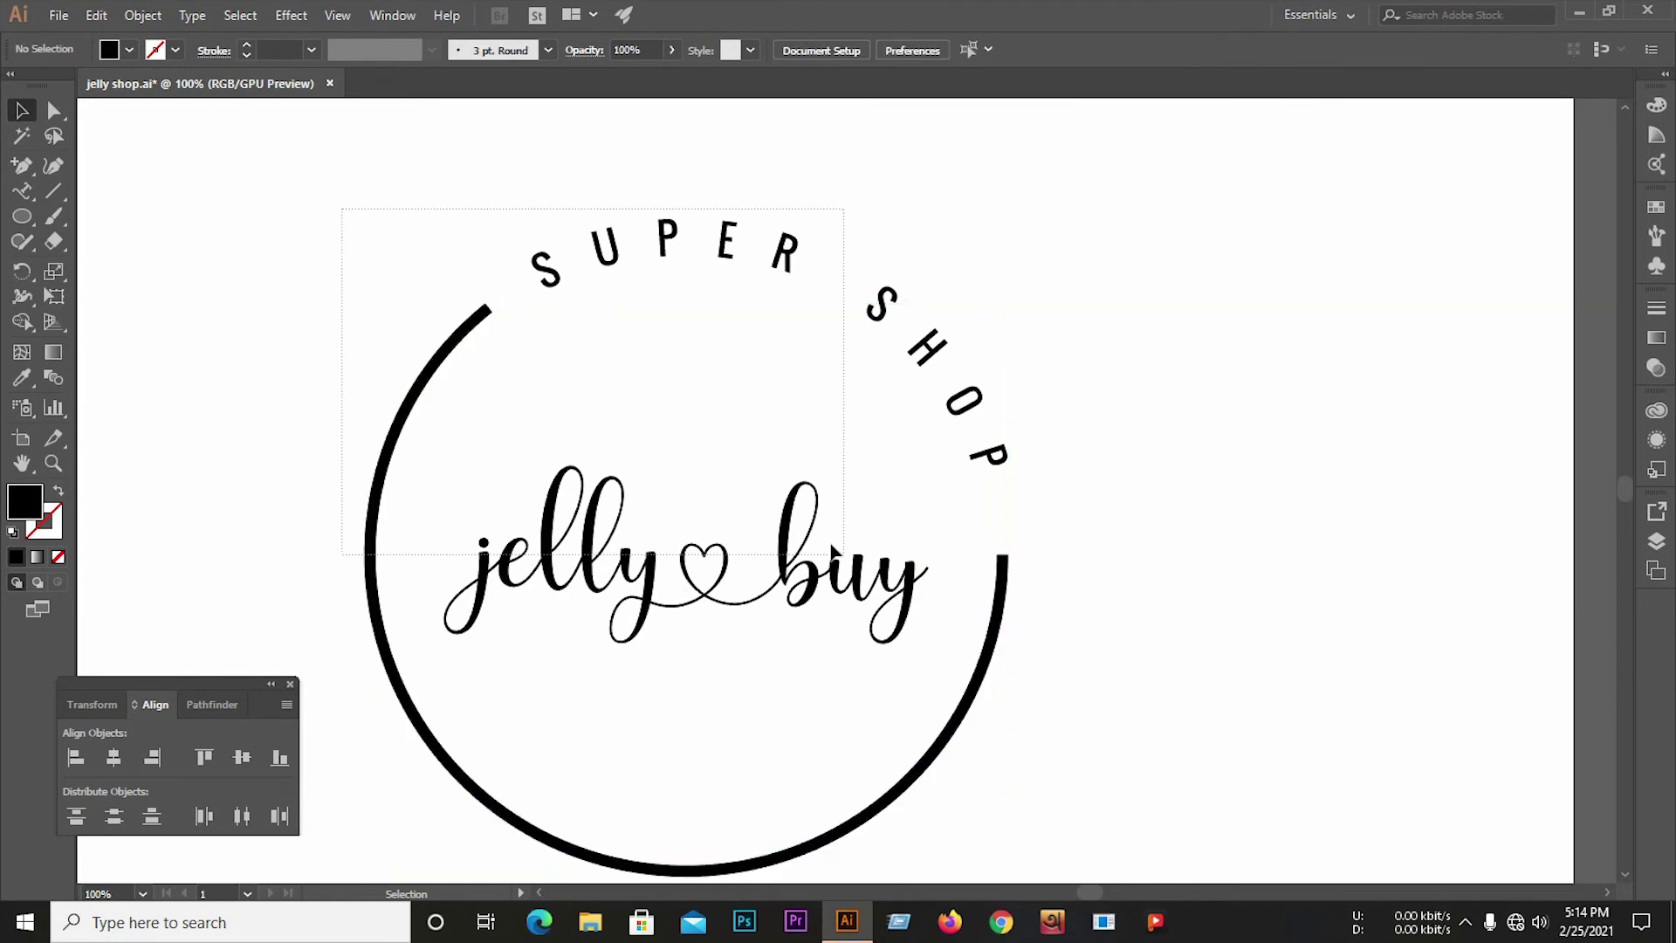
- Expand all the logo artwork, including SUPER SHOP, into filled outlines
left_click_drag(349, 209, 1180, 744)
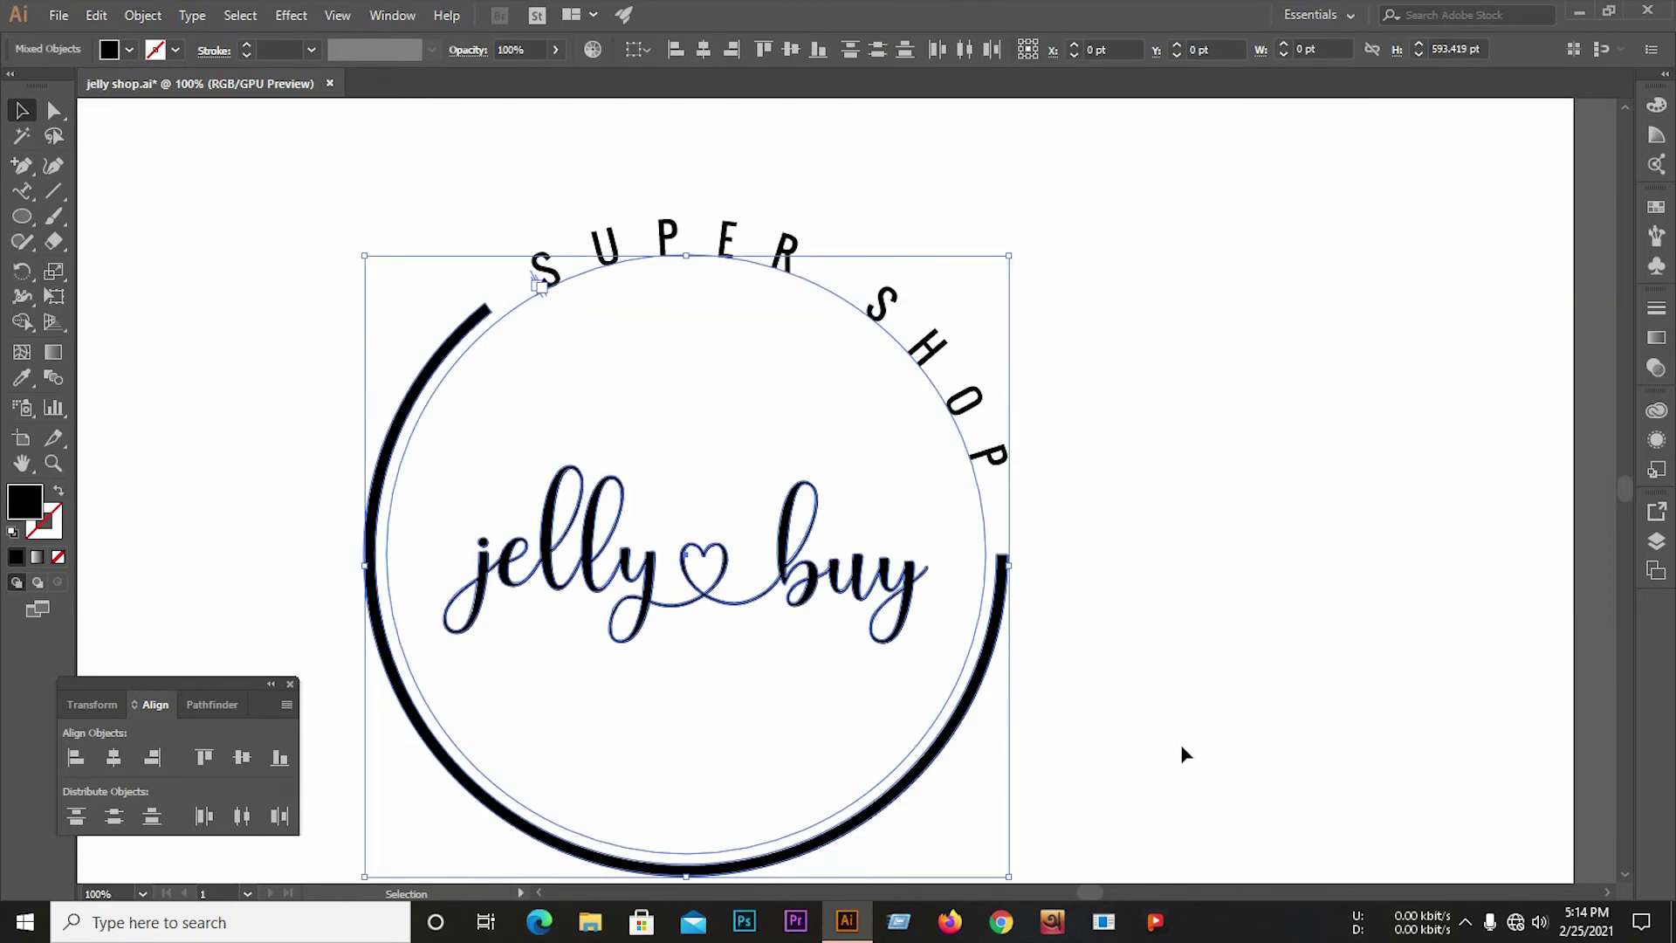
left_click(143, 15)
left_click(178, 239)
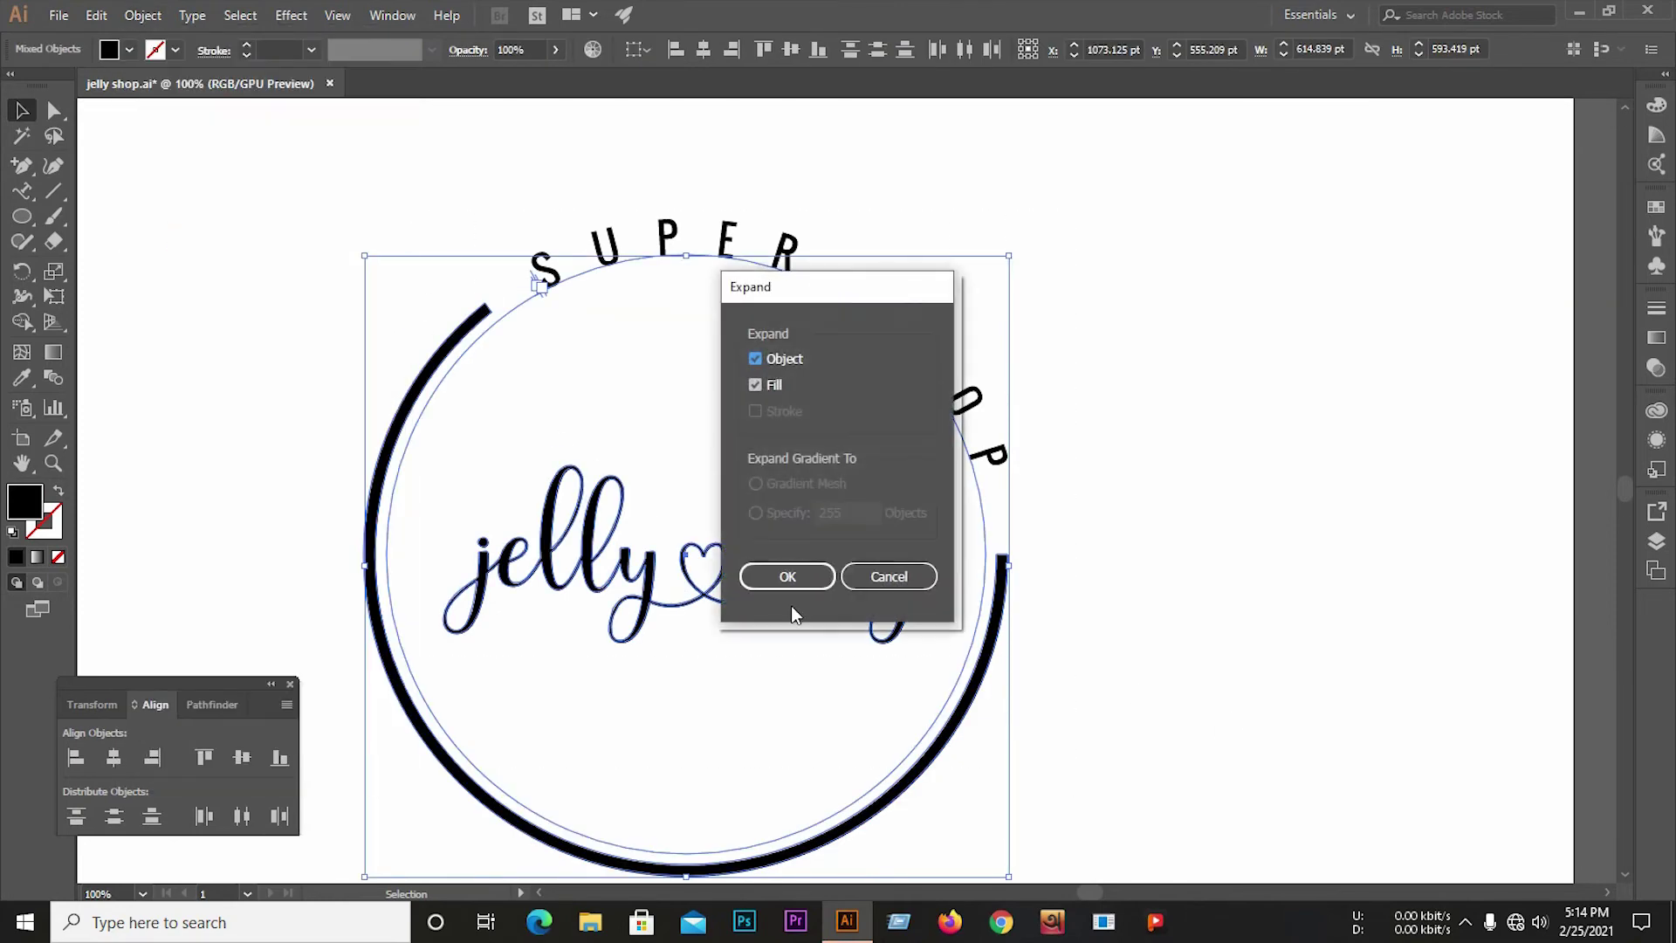
left_click(779, 578)
left_click(1200, 476)
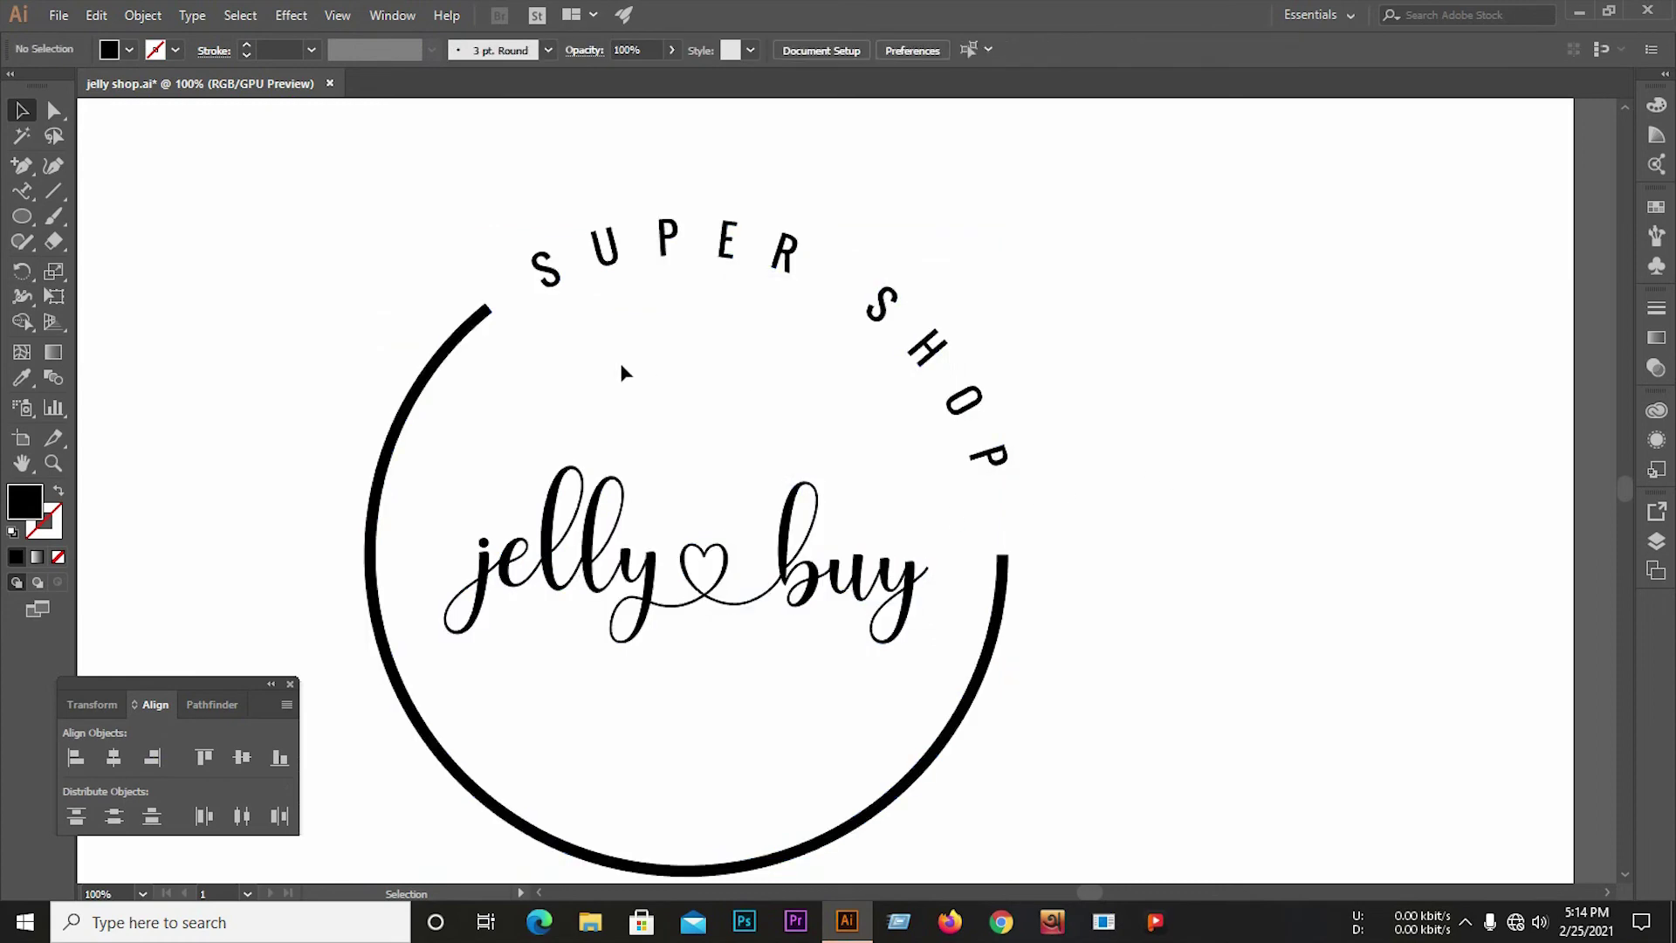
- Round off the square corners at the thick arc's top end using the live corner widgets
left_click(482, 316)
scroll(430, 308, "up", 5)
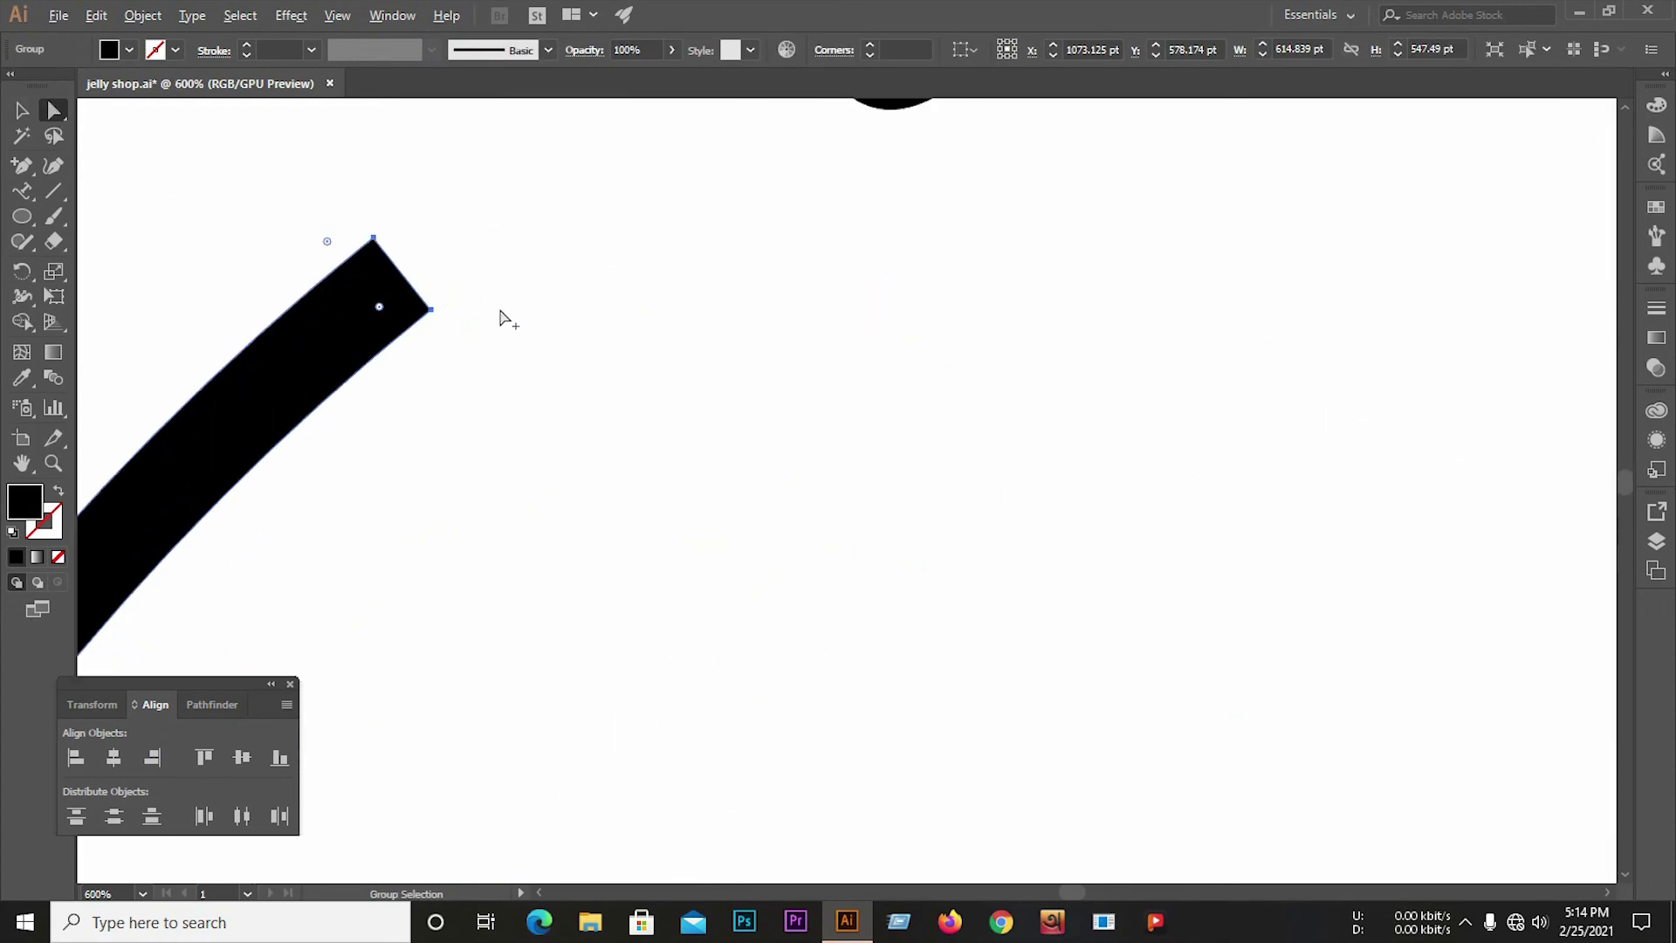
scroll(502, 318, "up", 4)
left_click_drag(401, 262, 382, 436)
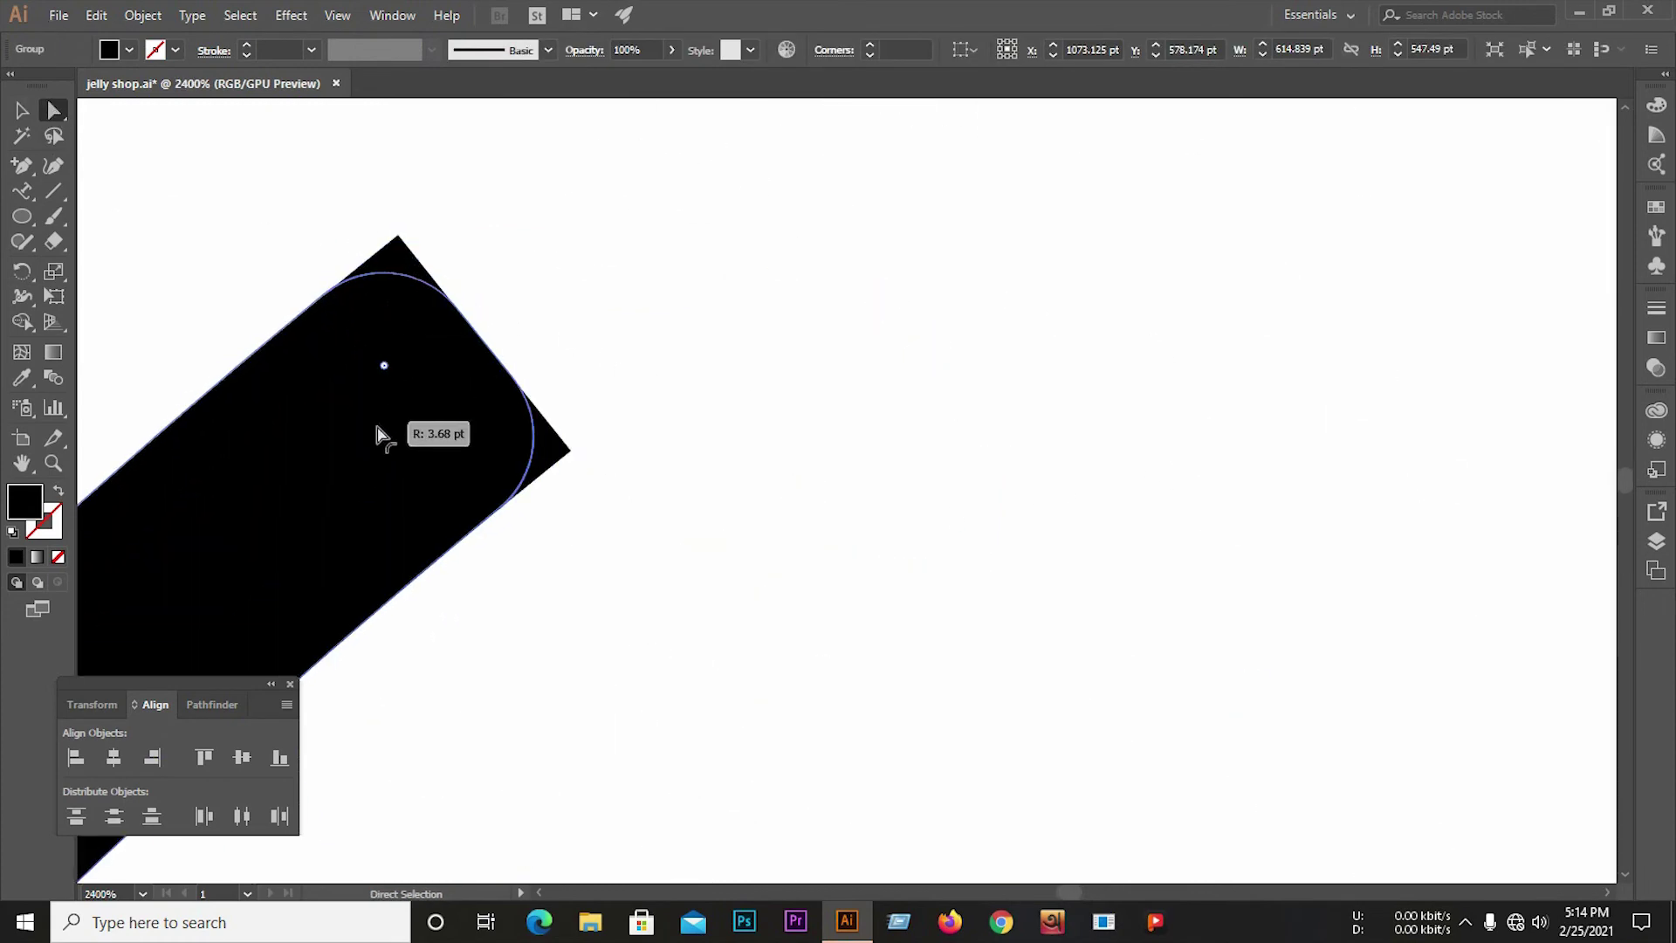
left_click(689, 370)
- Marquee-select the whole large jelly buy logo
scroll(569, 352, "down", 4)
scroll(365, 259, "down", 6)
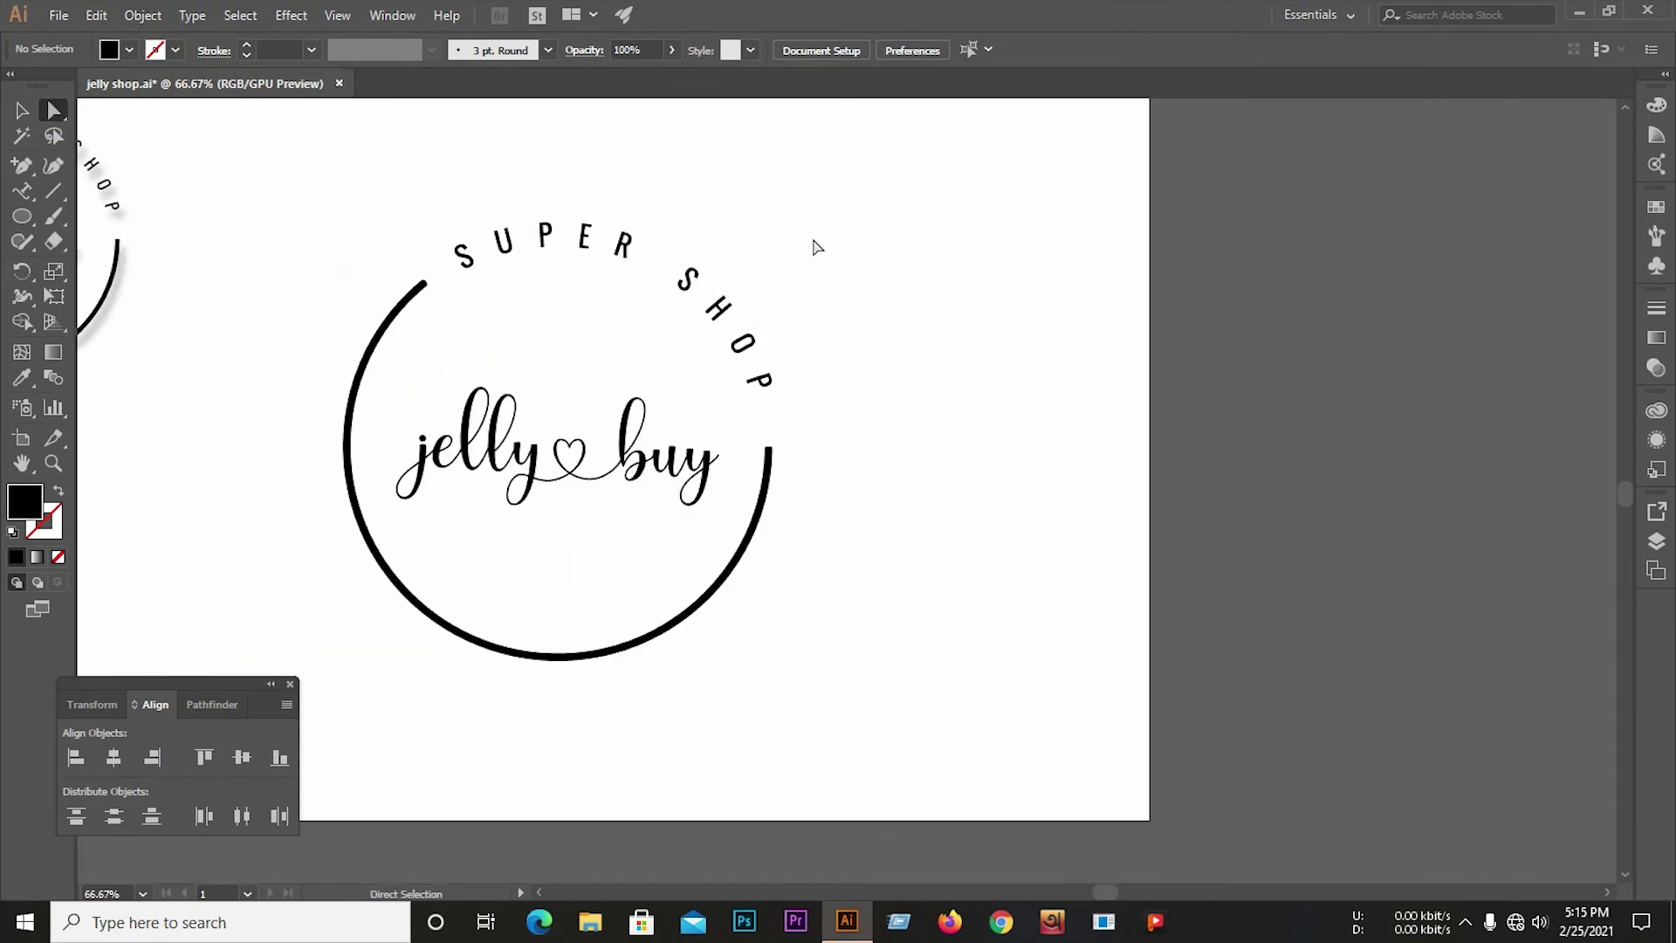
scroll(817, 247, "down", 1)
left_click_drag(453, 218, 827, 637)
scroll(577, 375, "up", 1)
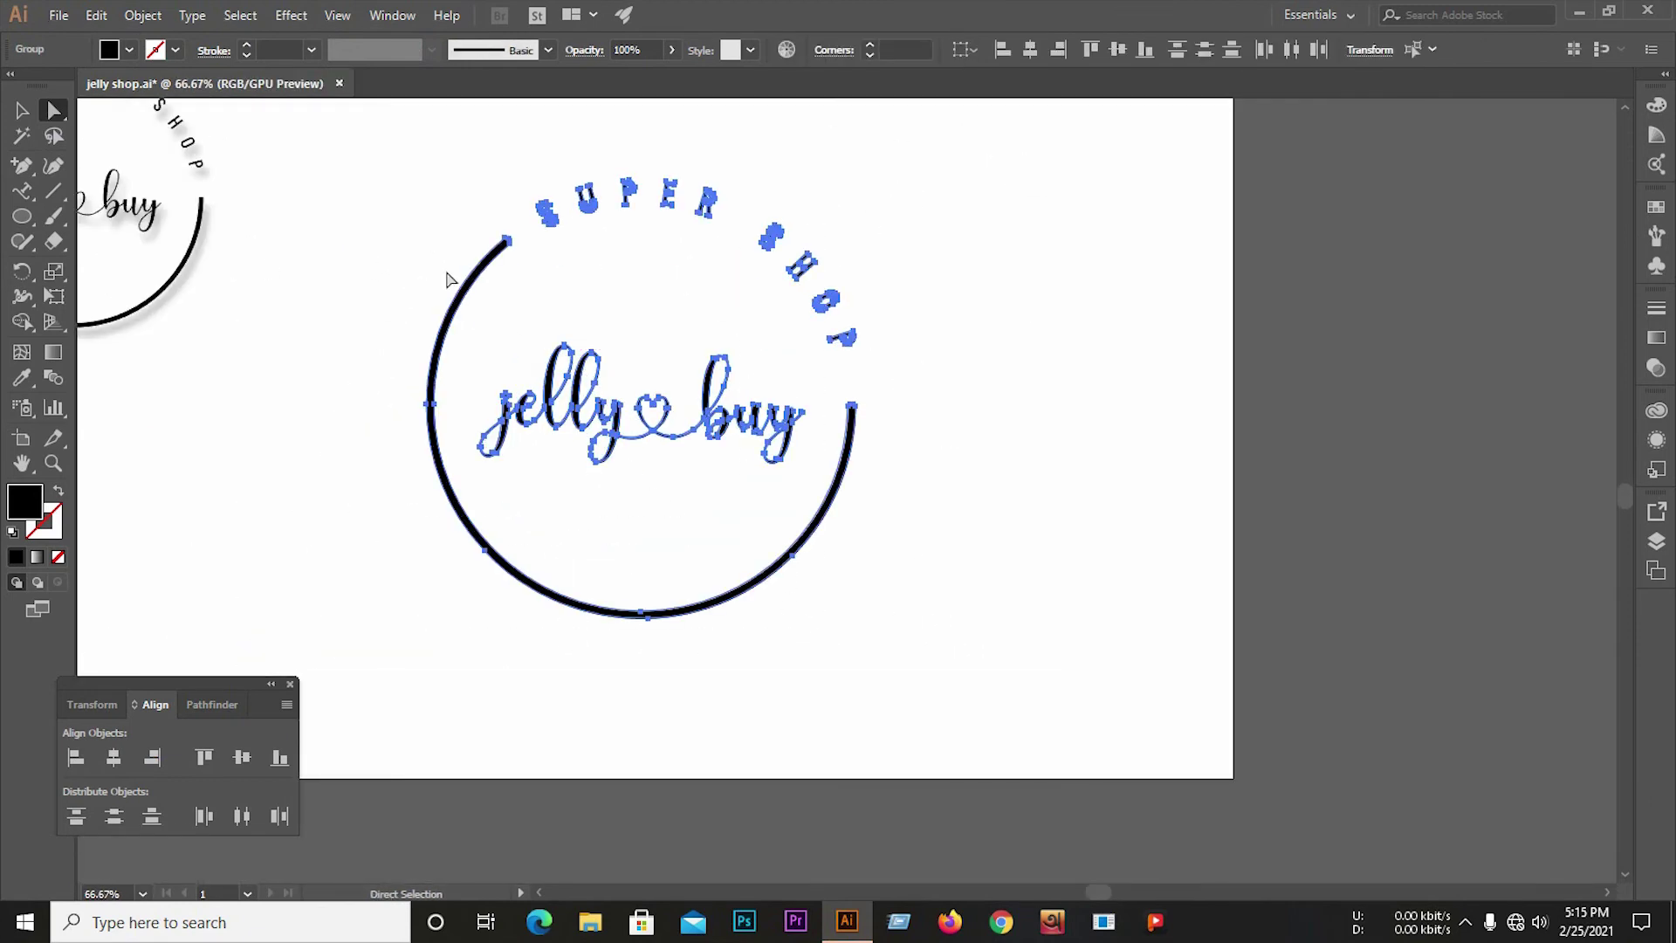
right_click(468, 270)
left_click(699, 329)
scroll(905, 367, "down", 1)
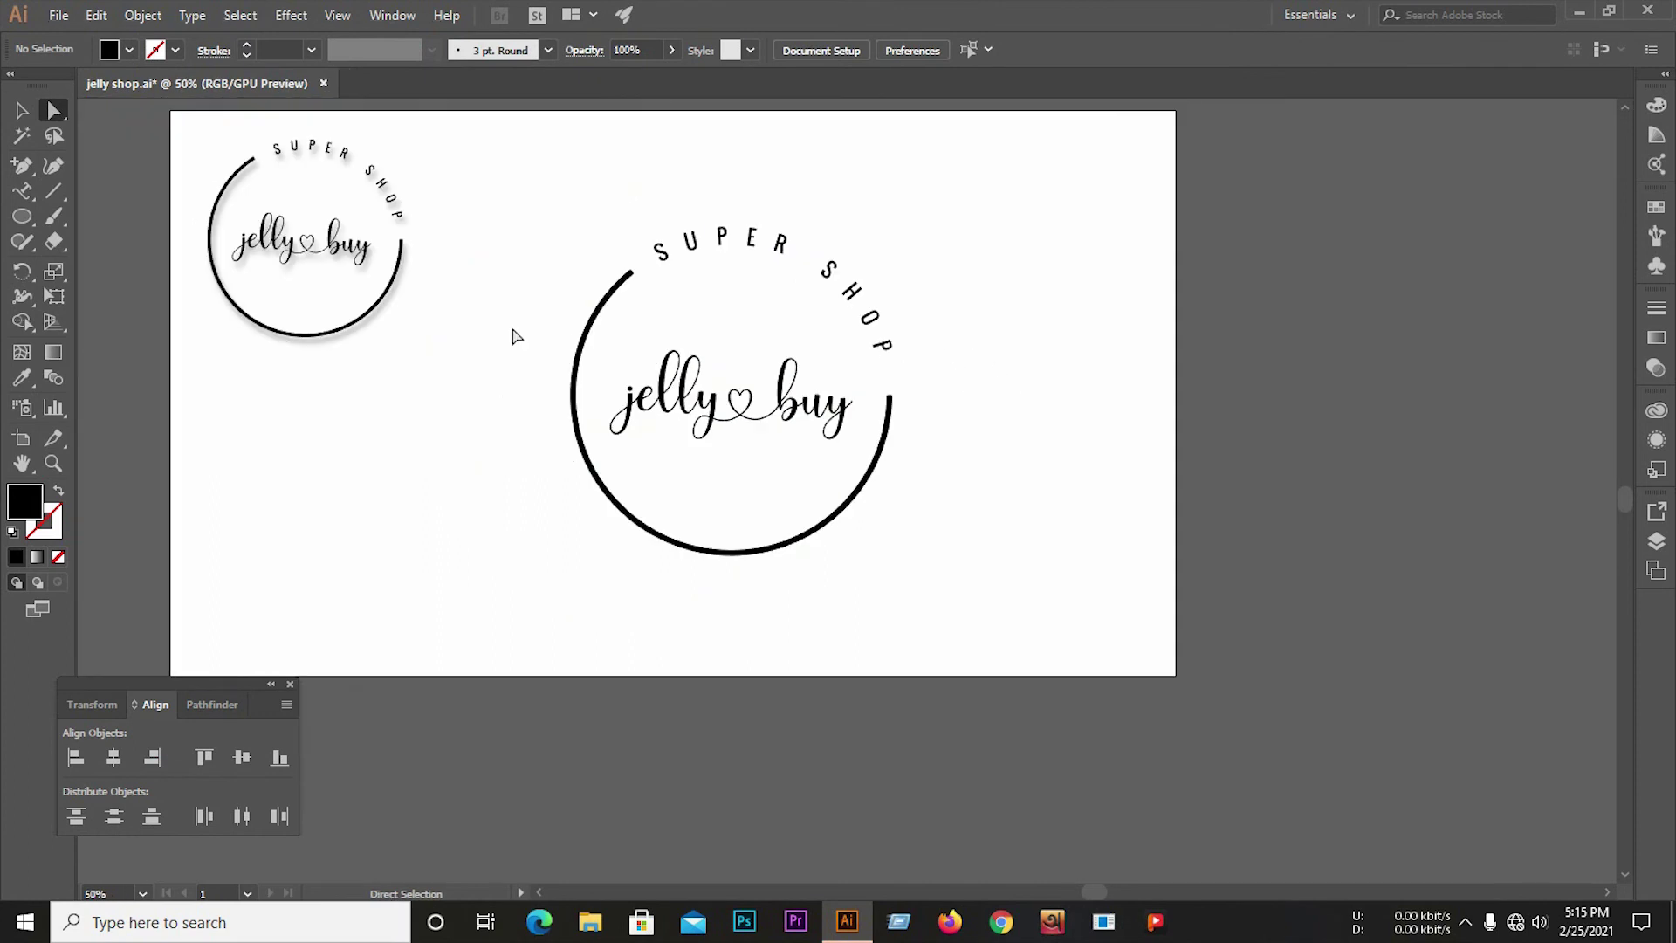
left_click_drag(467, 221, 941, 576)
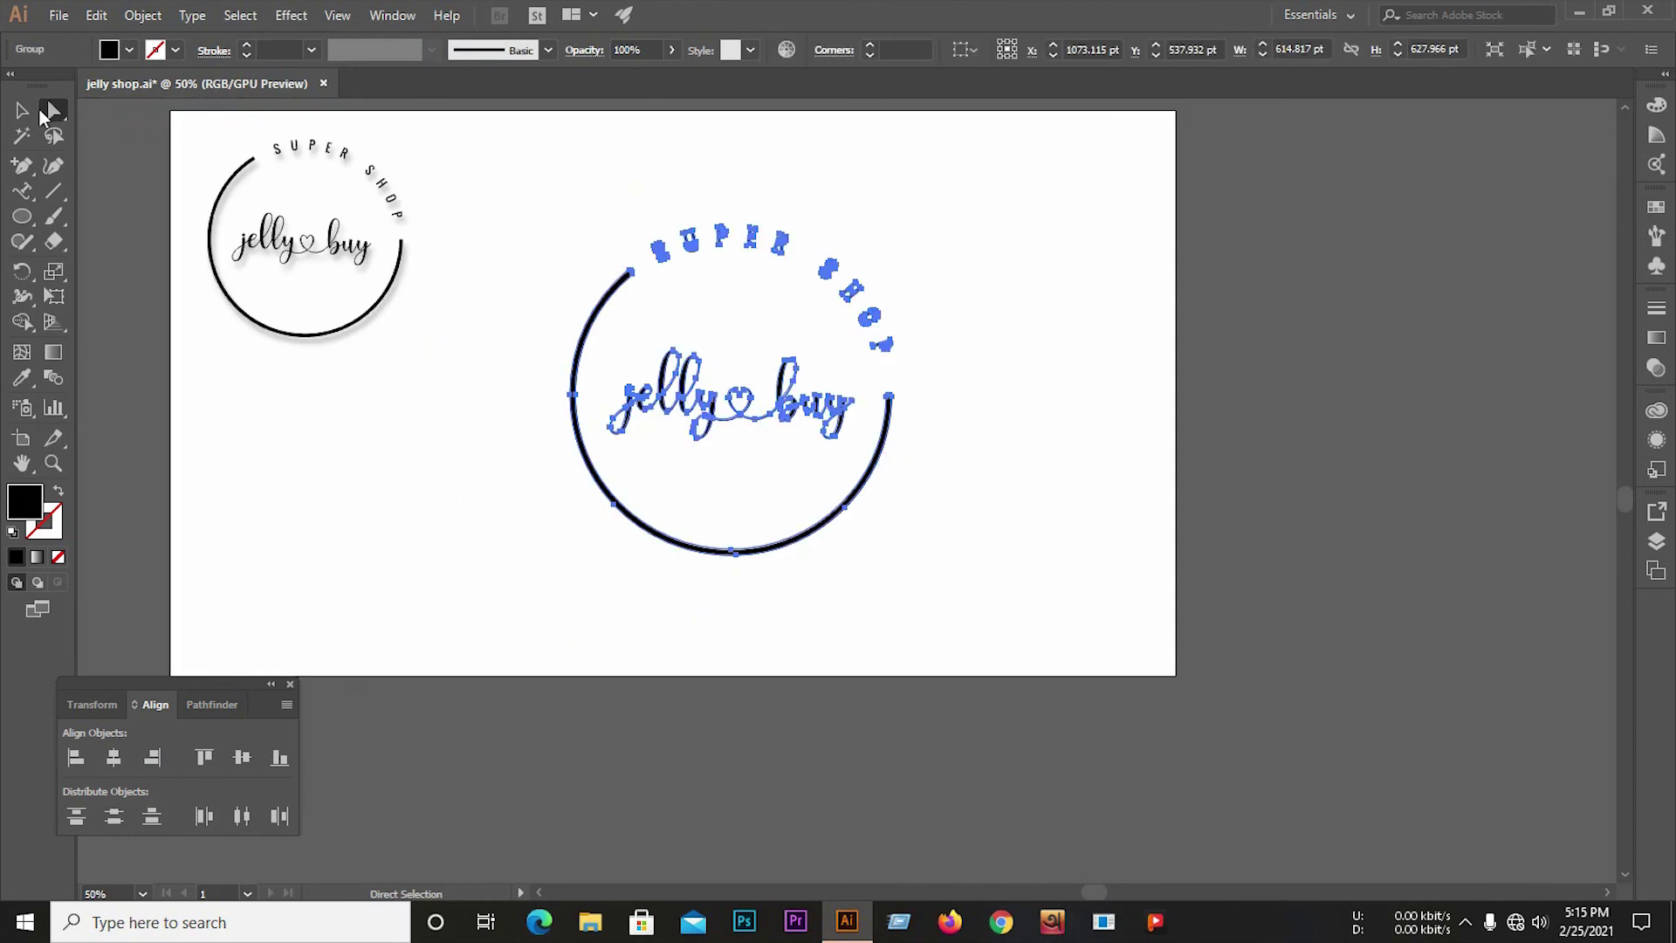
- Apply a Stylize > Drop Shadow effect with 43% opacity to the large jelly buy logo
left_click(22, 110)
left_click(290, 15)
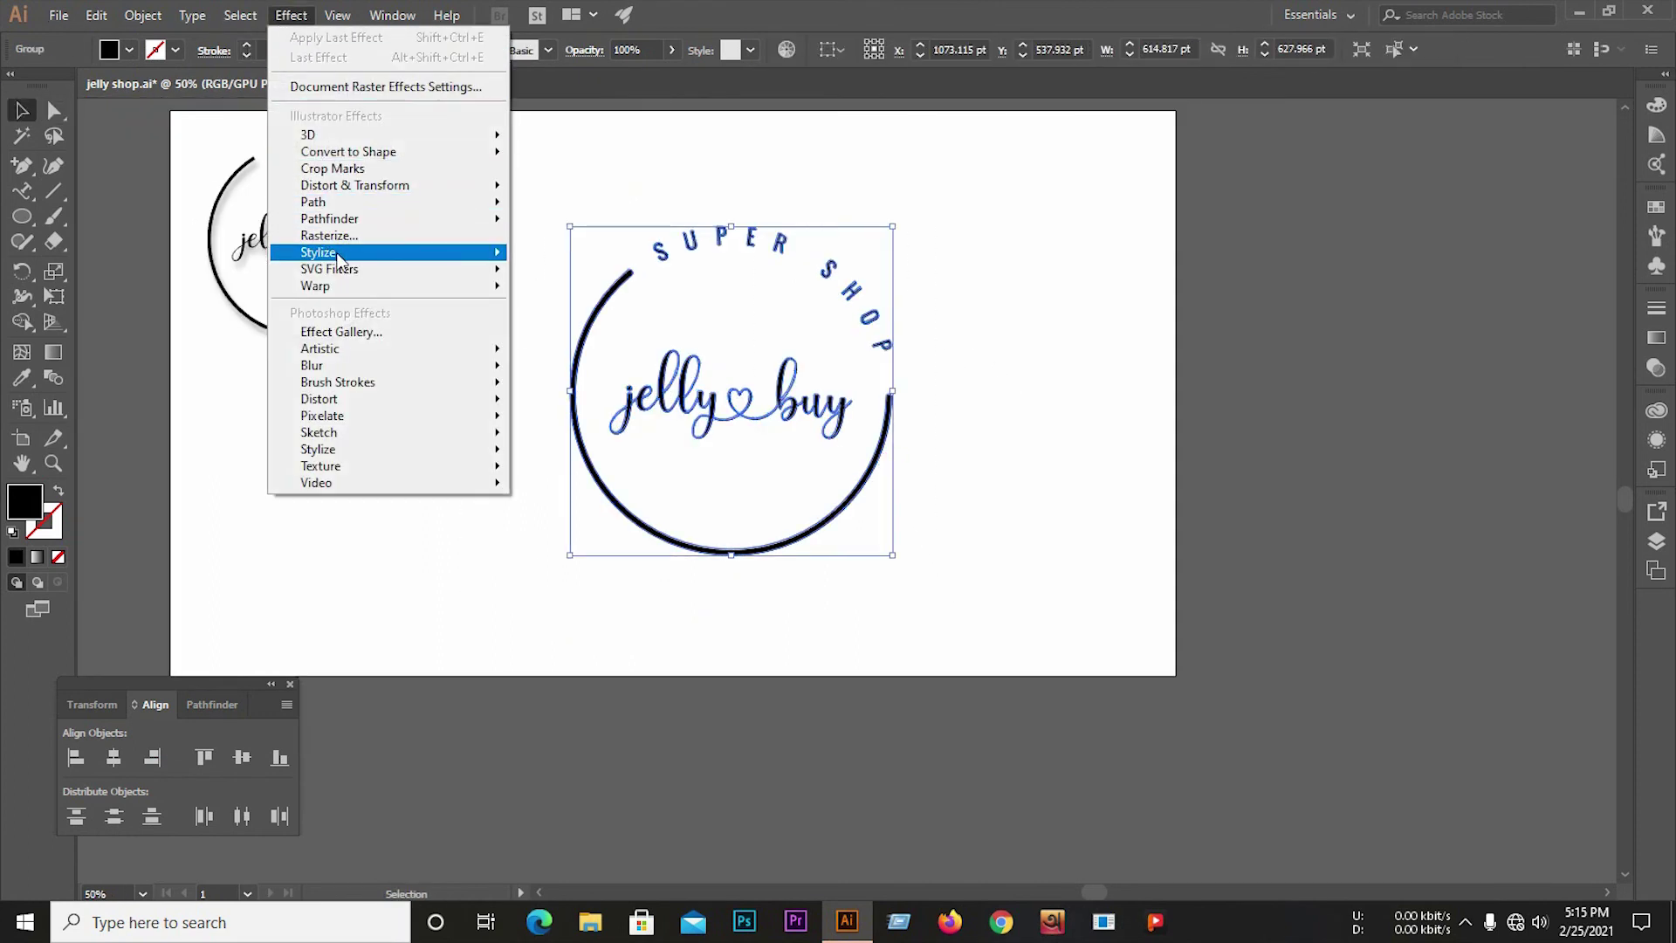
left_click(576, 256)
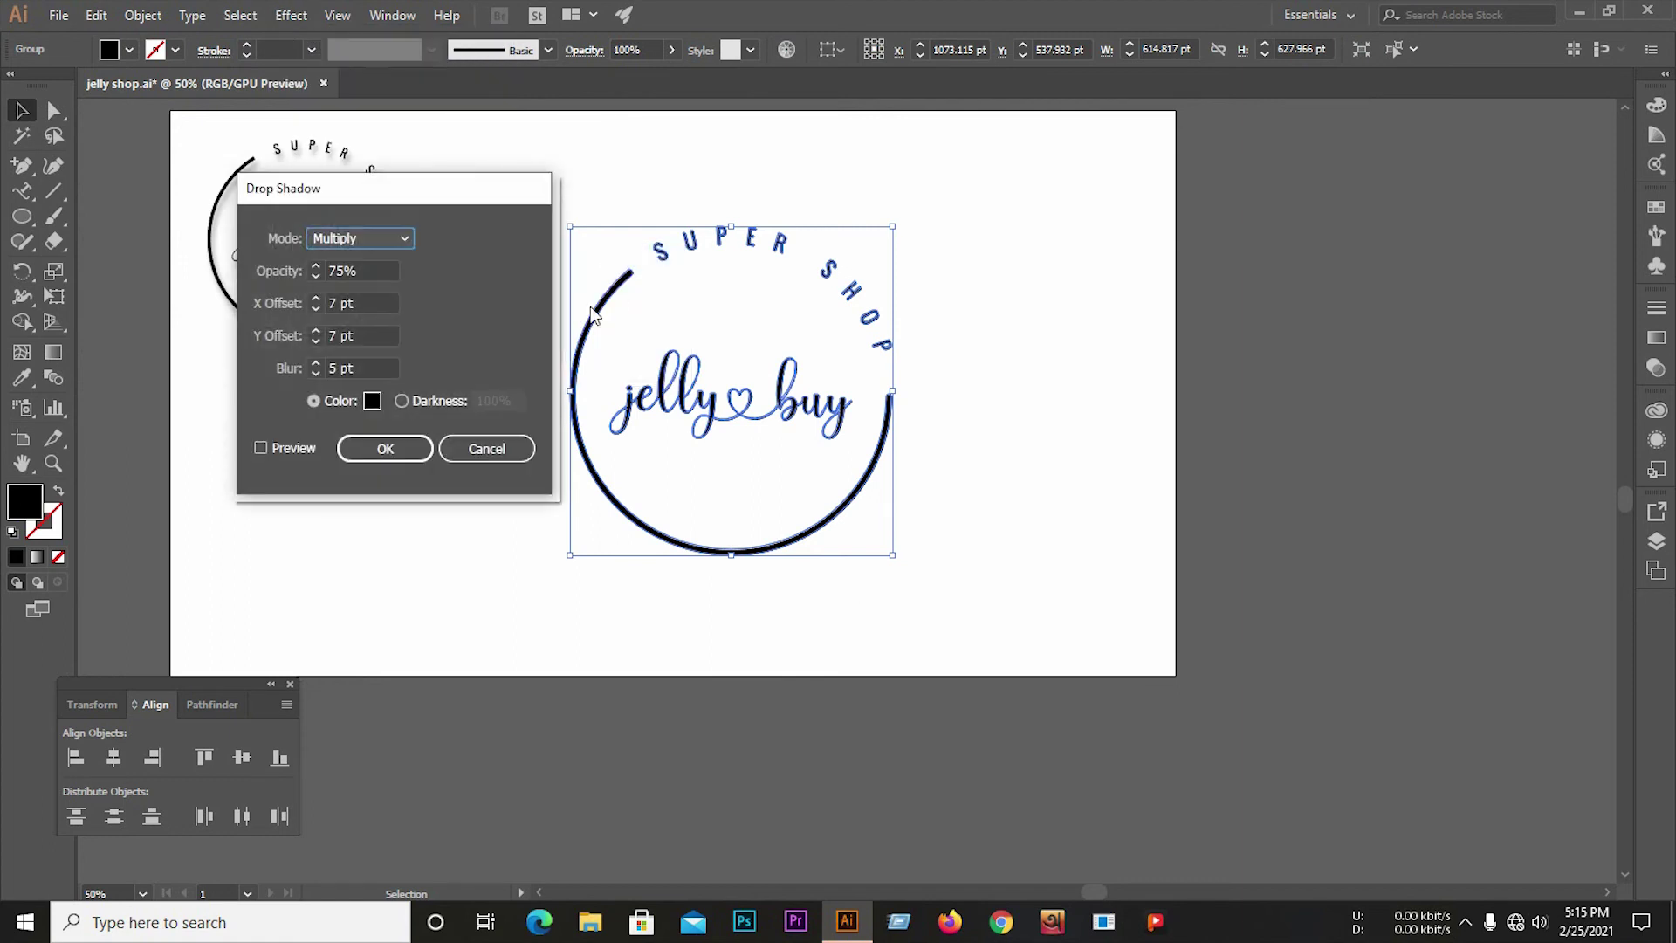
left_click(295, 447)
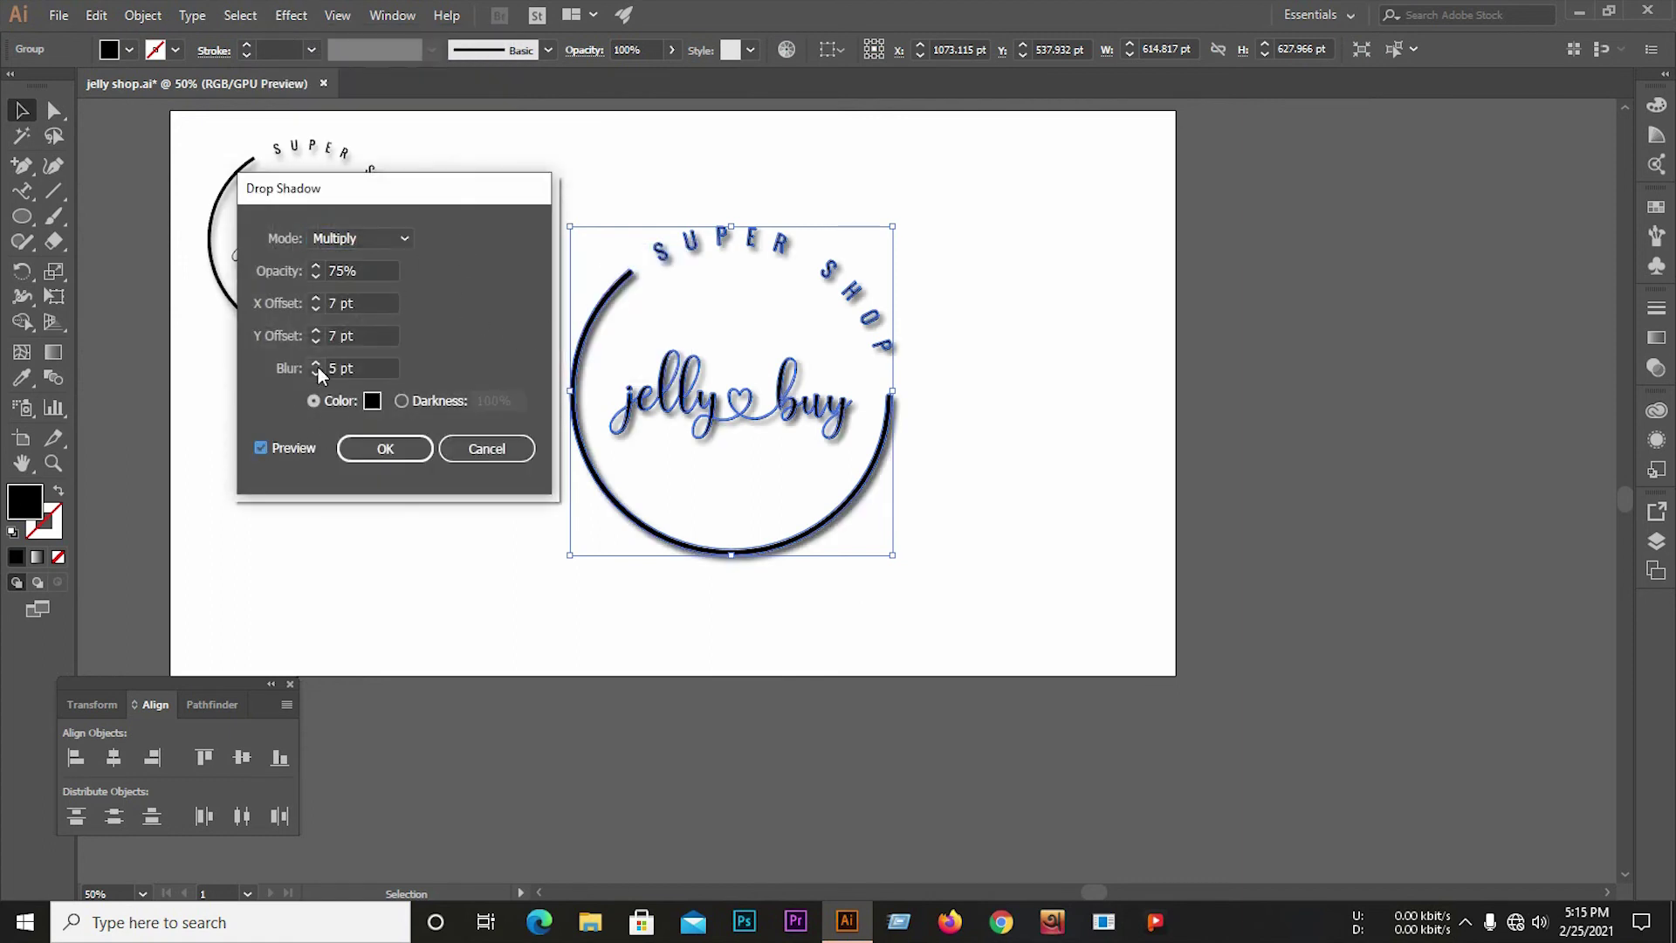
left_click(381, 267)
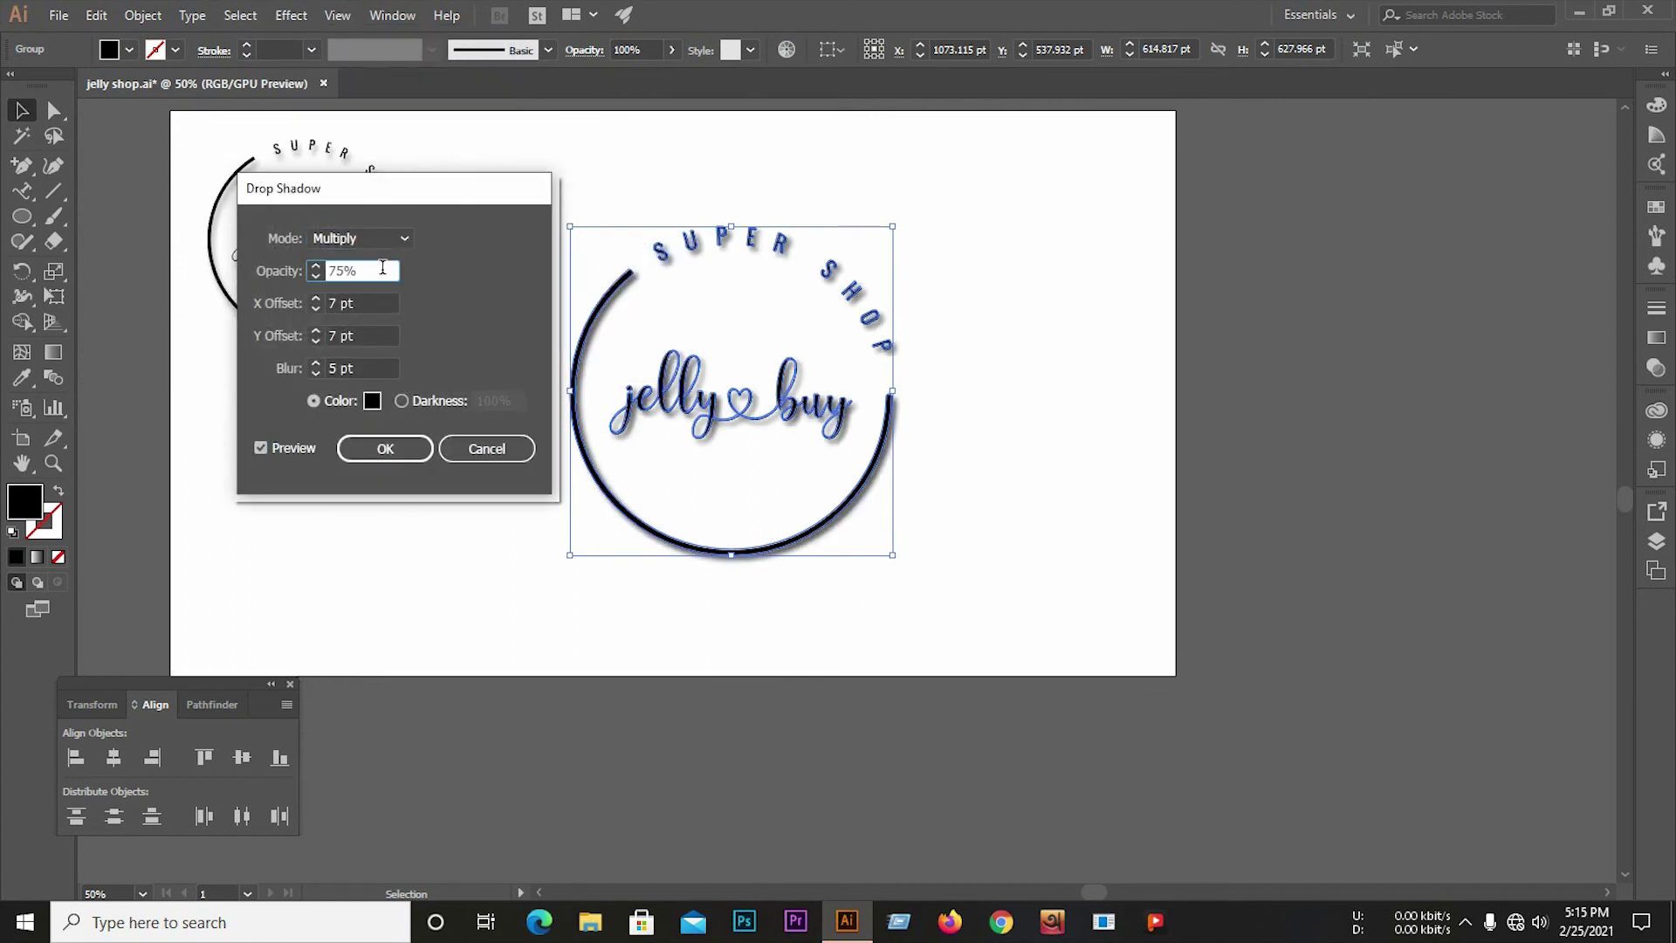
key("Up")
key("Down")
key("Down")
key("Down")
key("Down")
key("Down")
key("Down")
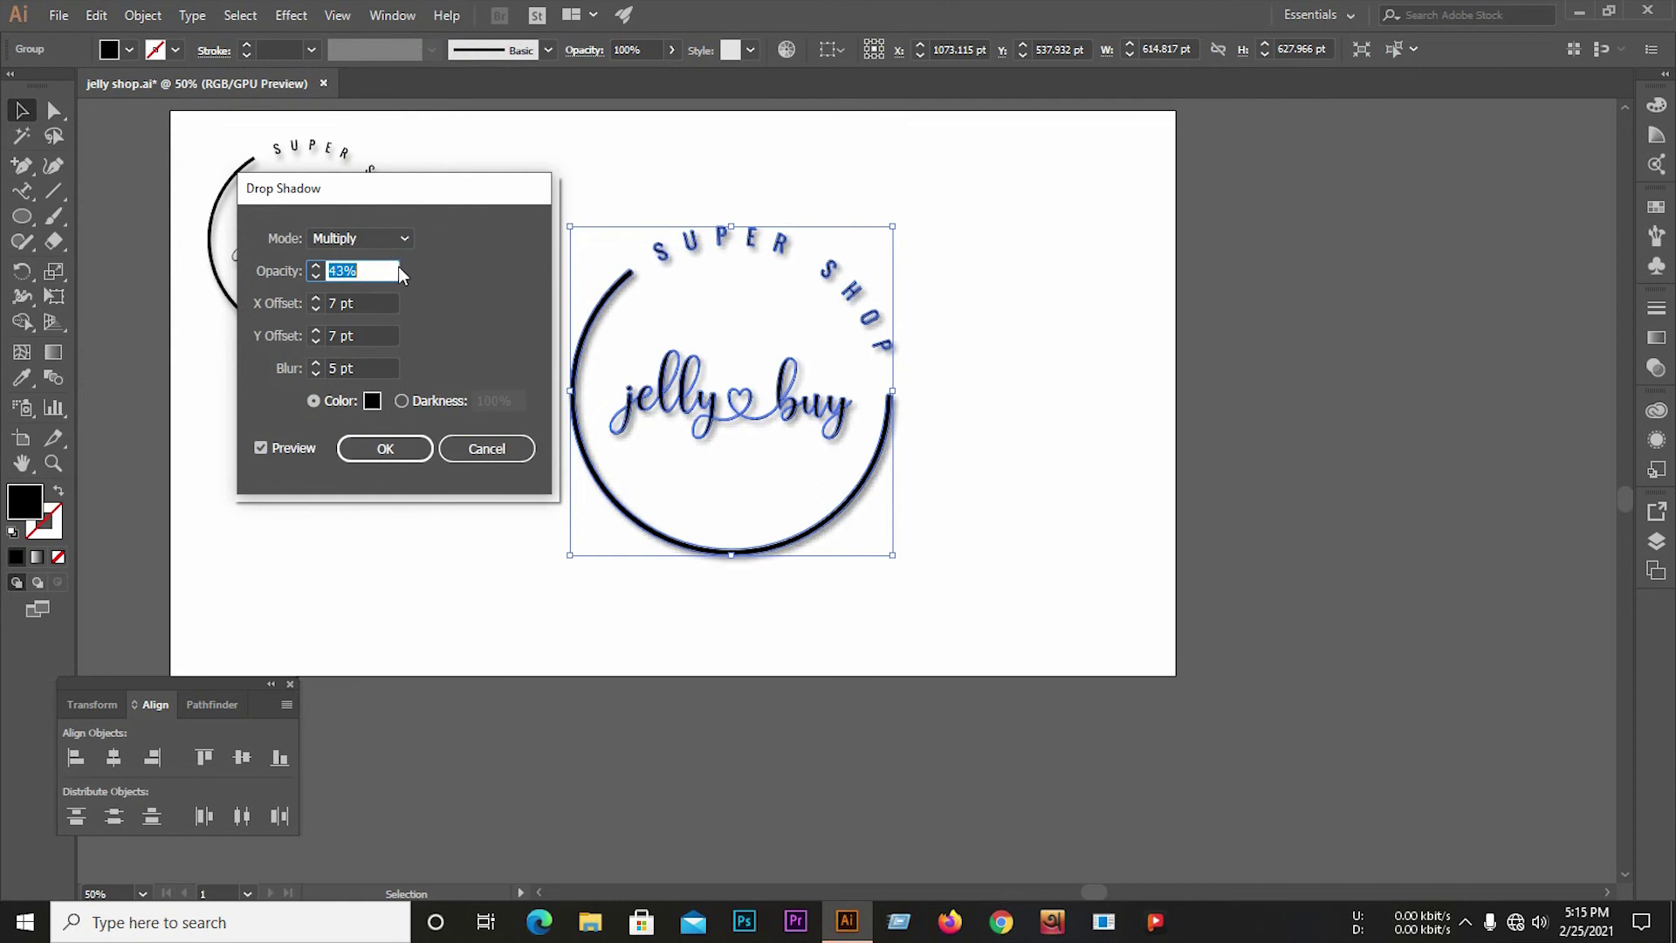
left_click(387, 449)
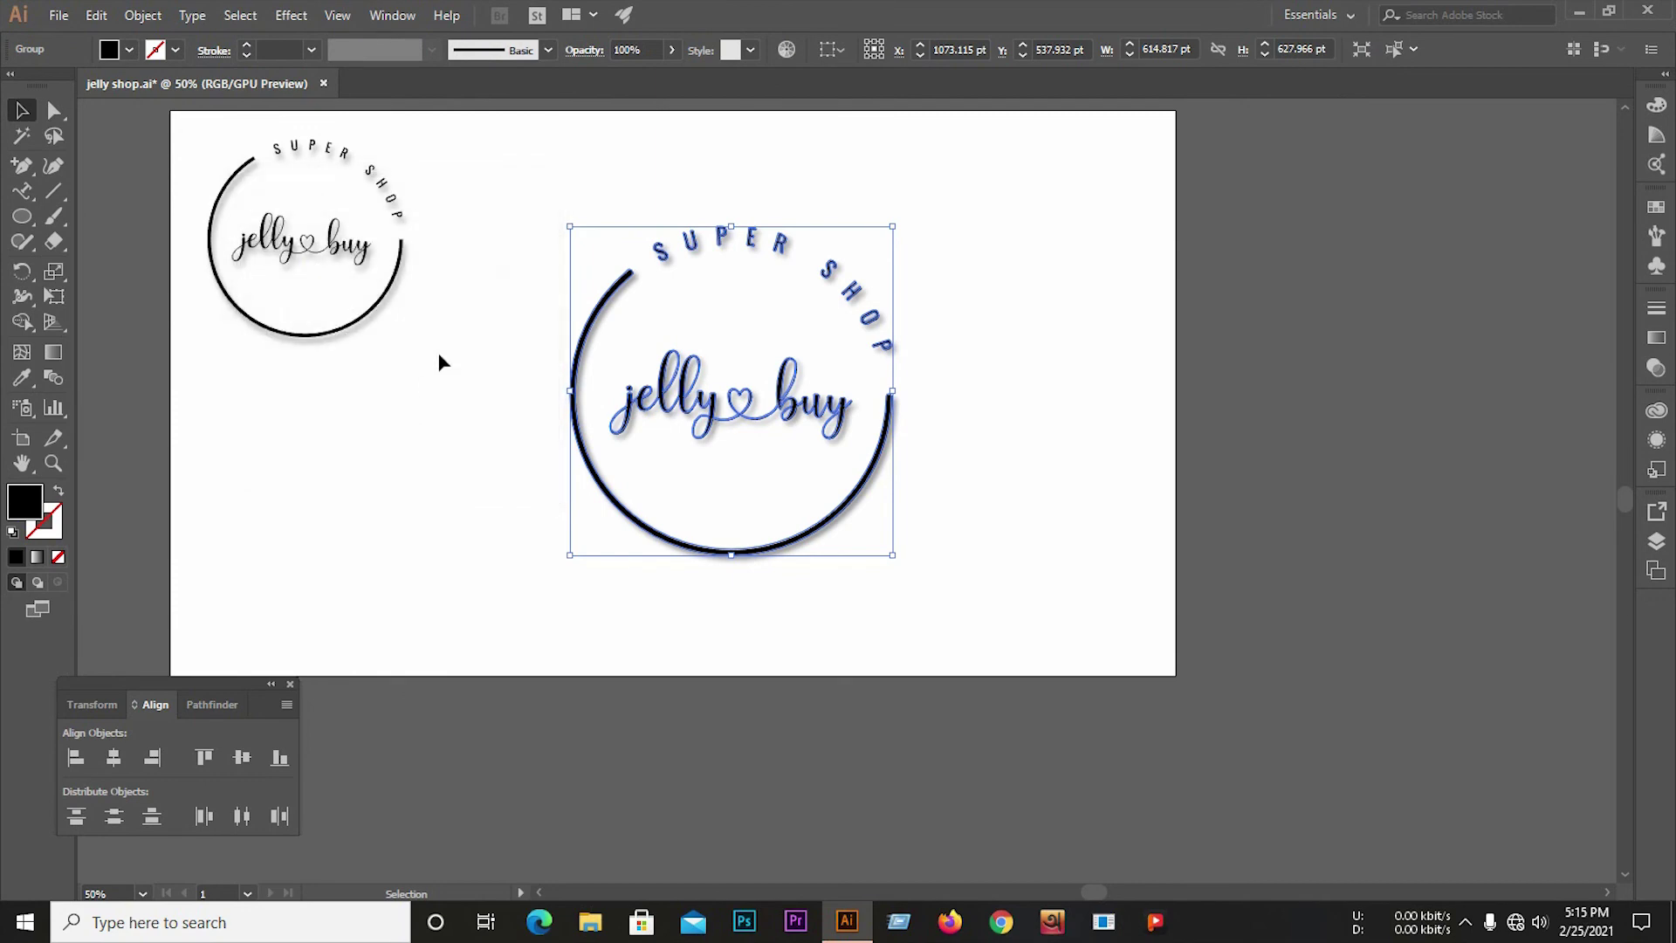
left_click(453, 298)
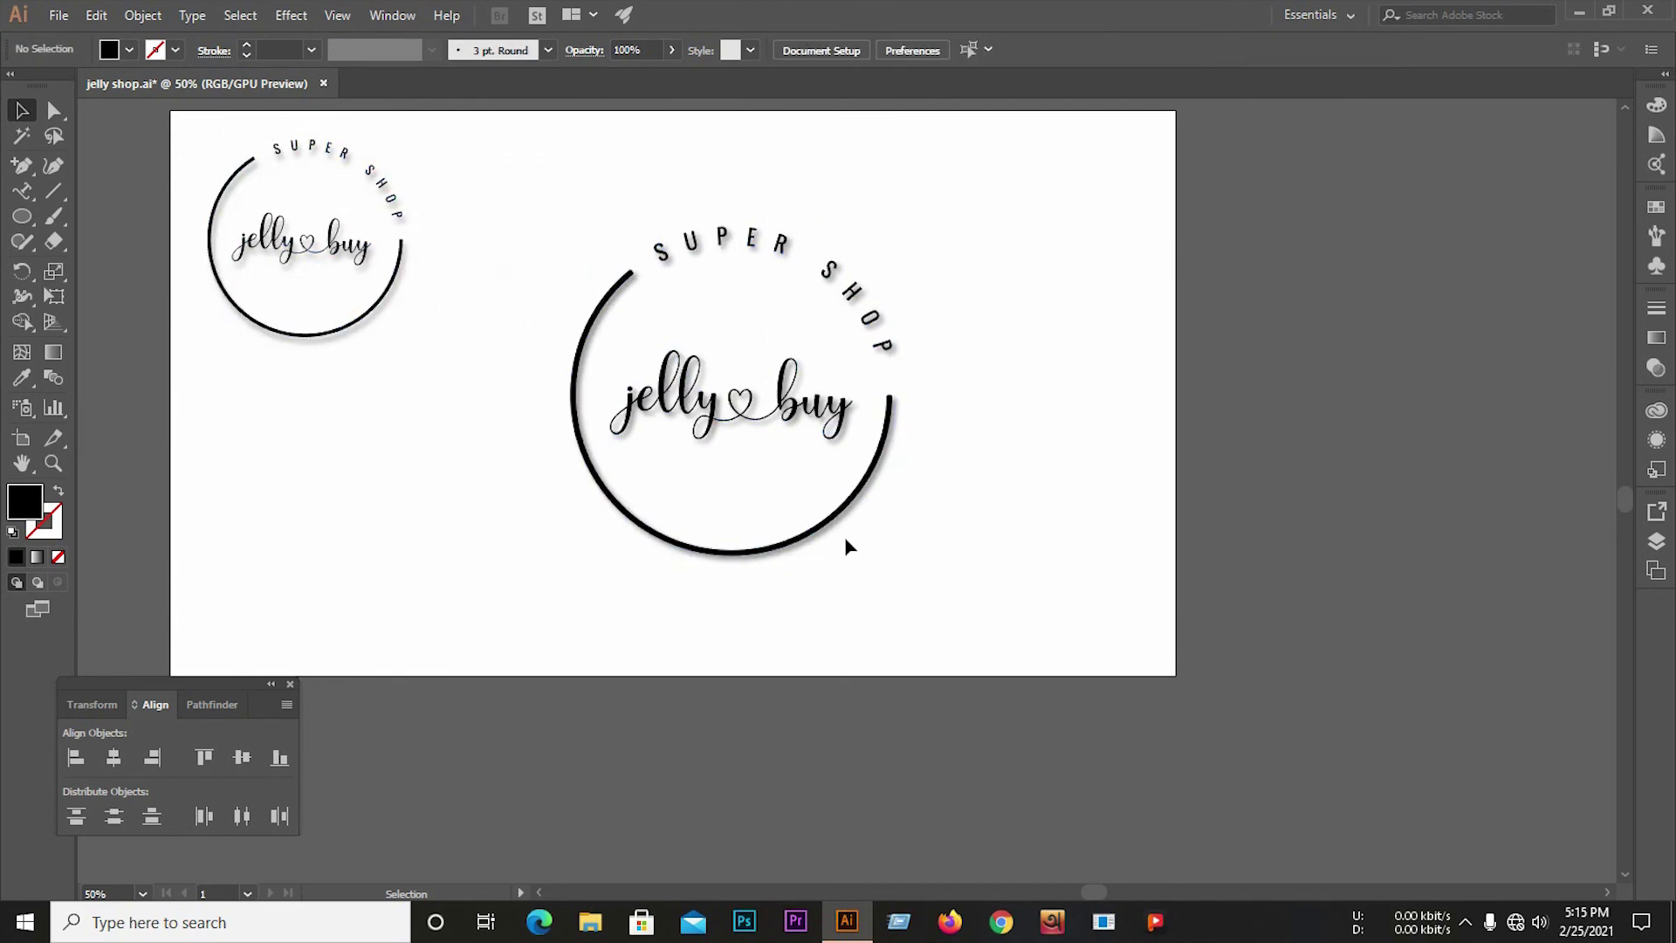
key("ctrl+1")
scroll(1075, 570, "up", 2)
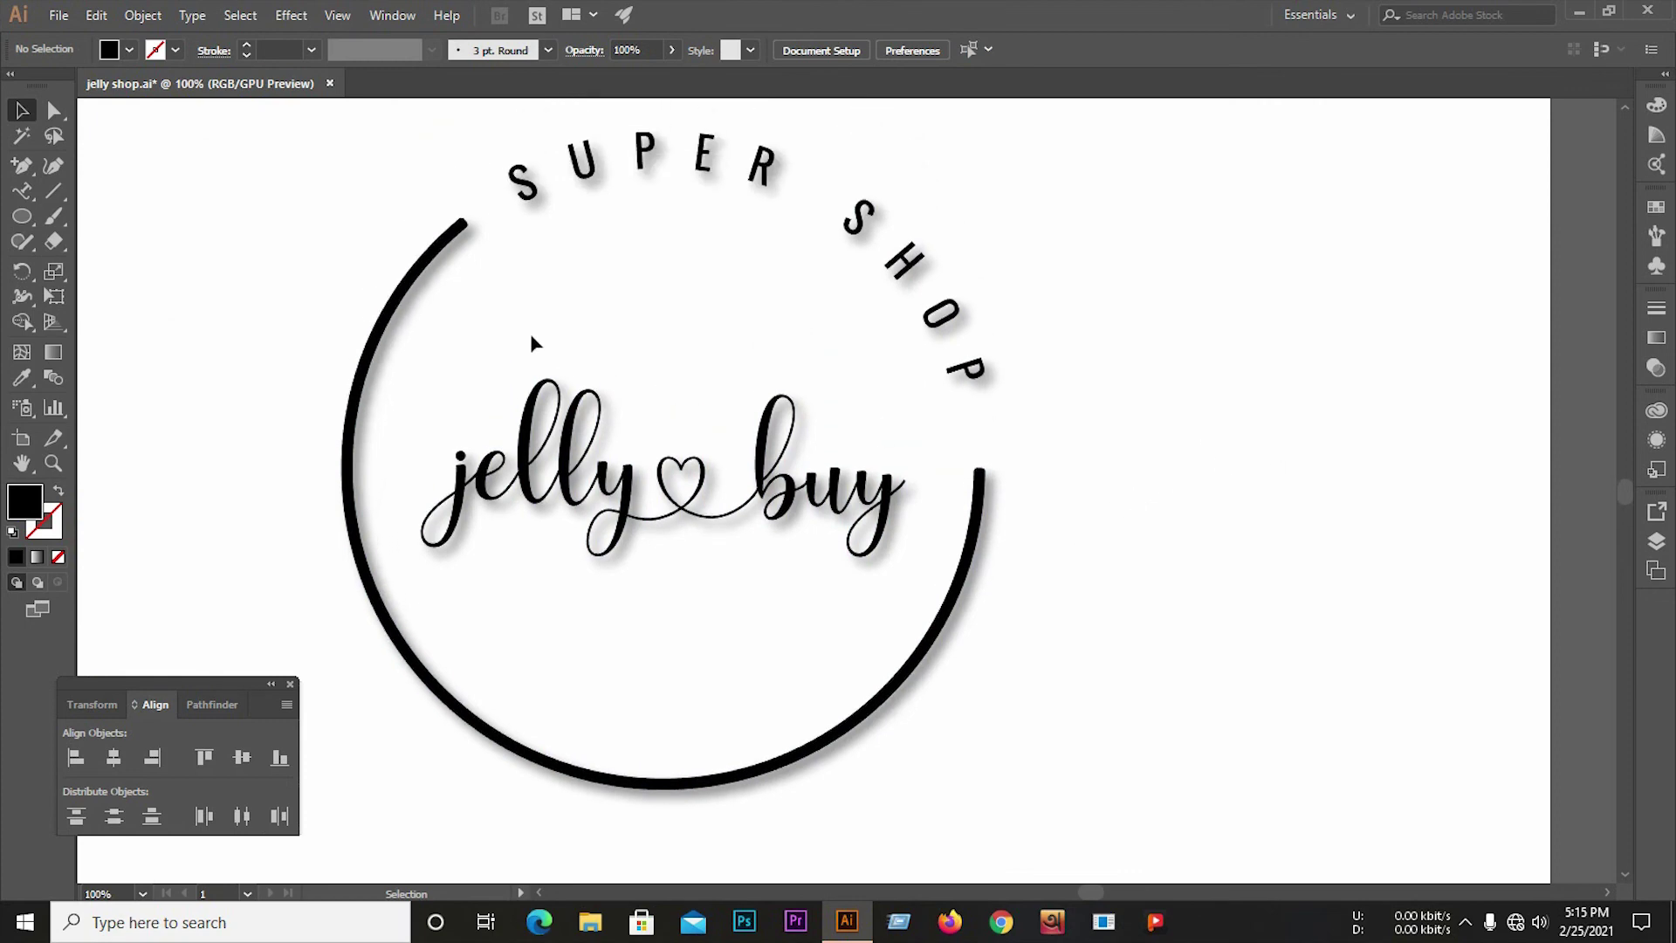
scroll(1228, 361, "down", 2)
scroll(908, 225, "up", 2)
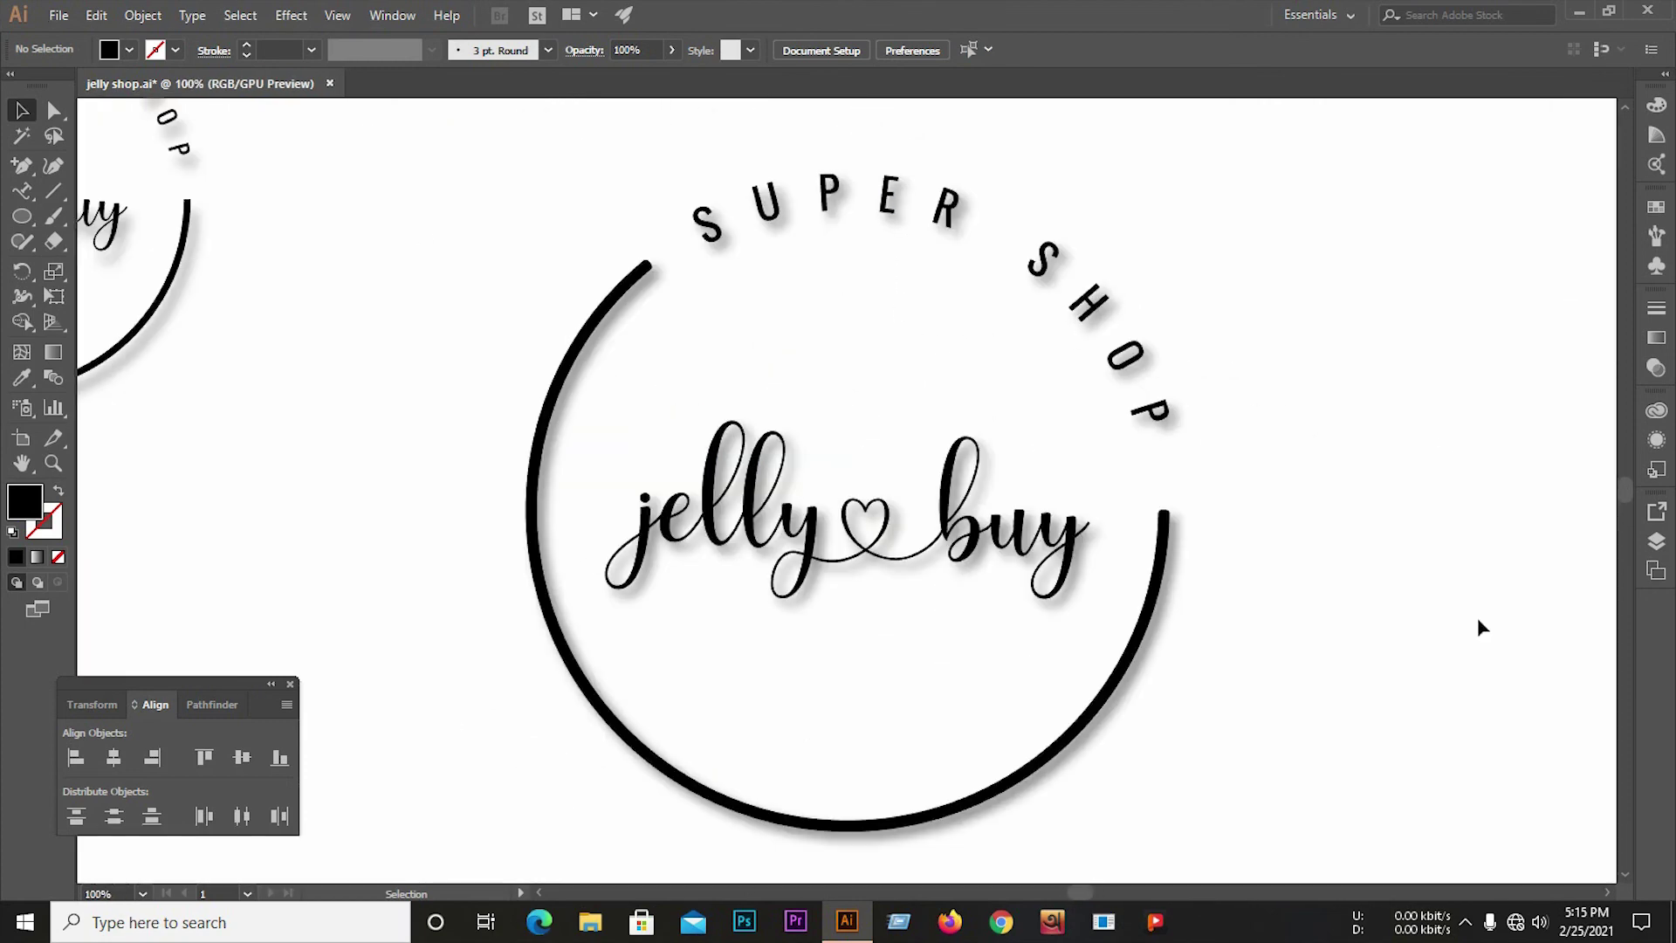